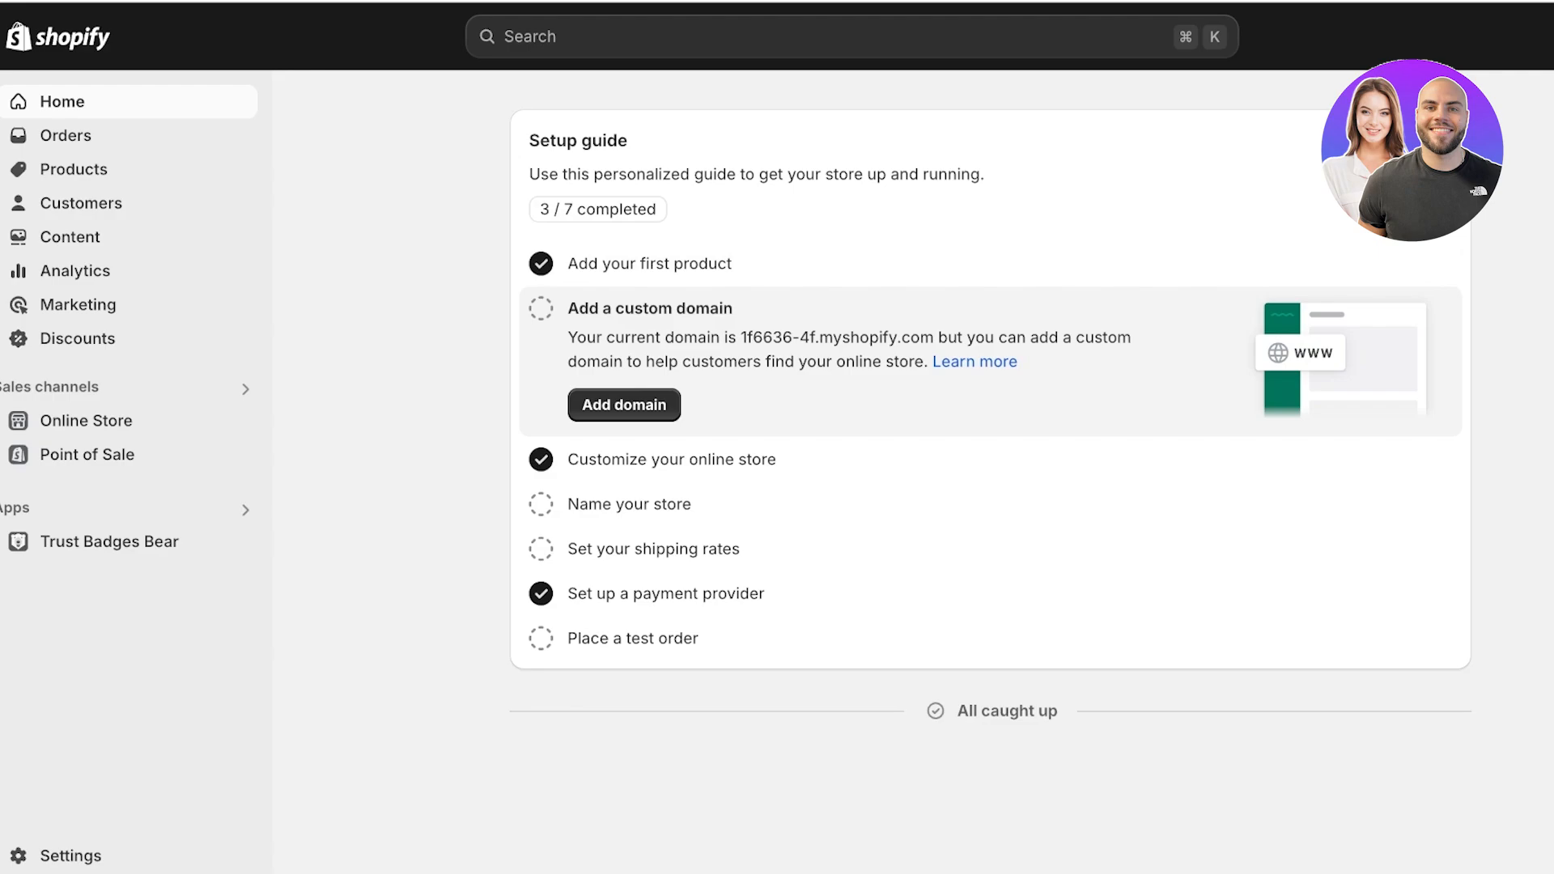
# Start a new product in the store's product list and title it "Lipstick".
pyautogui.click(74, 169)
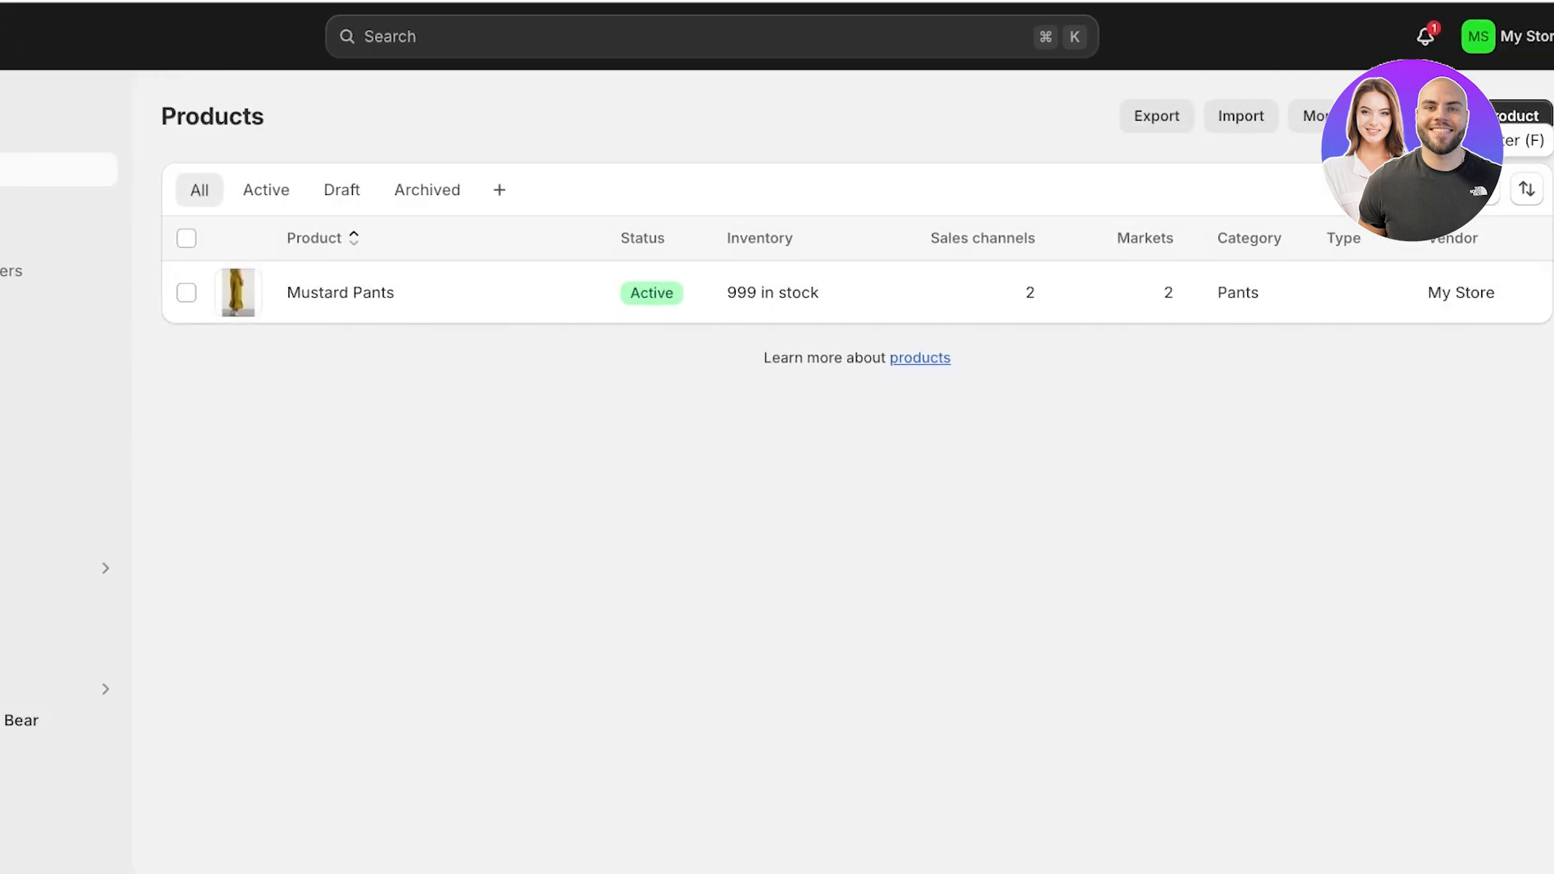
pyautogui.click(1490, 116)
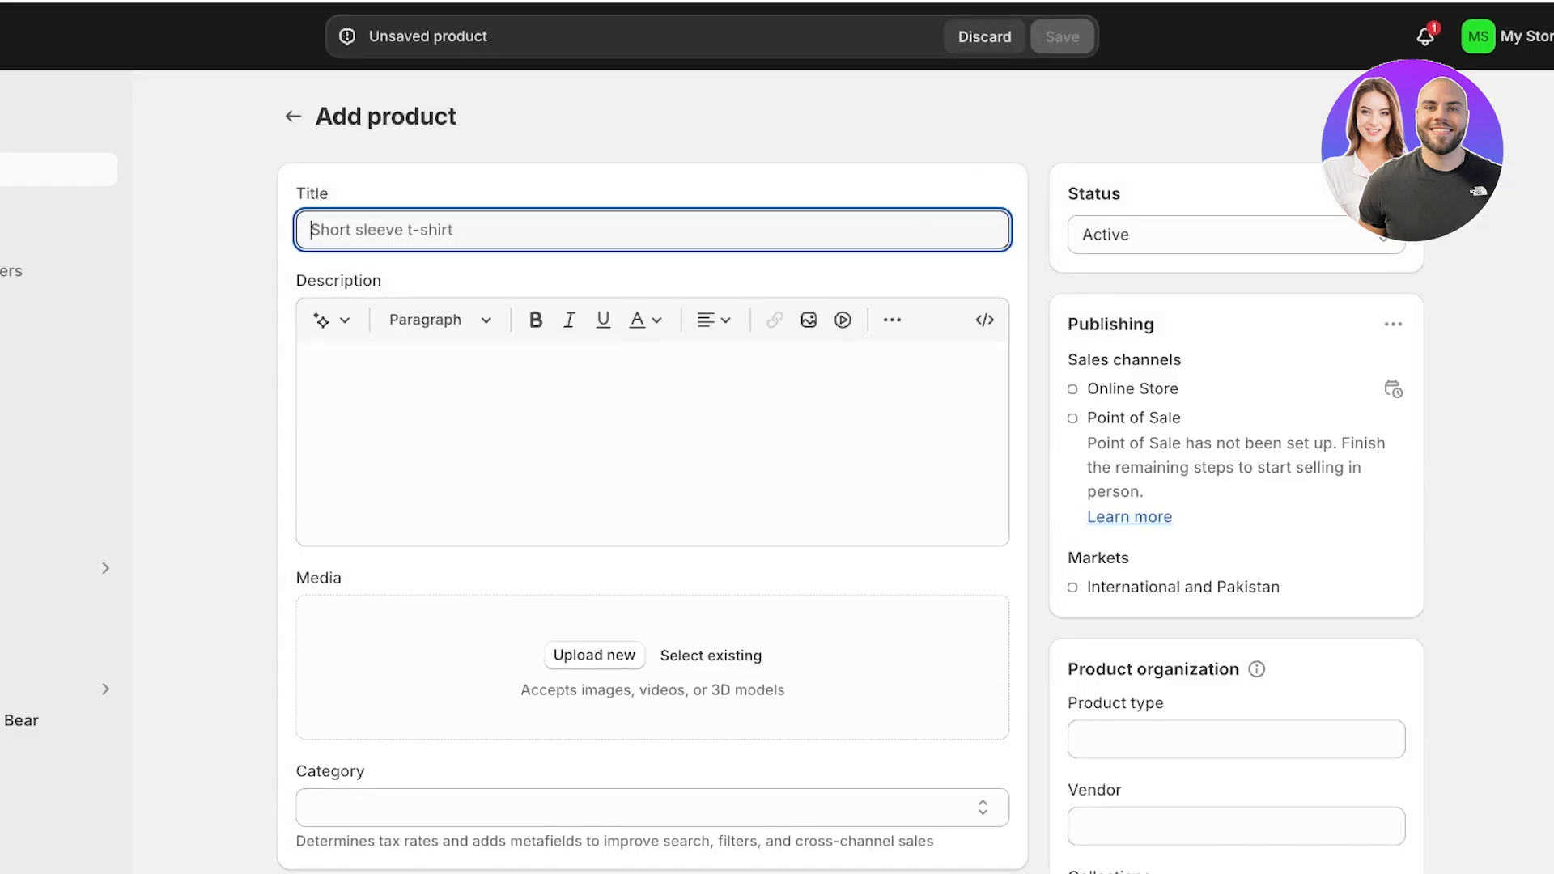
pyautogui.write('Lipst')
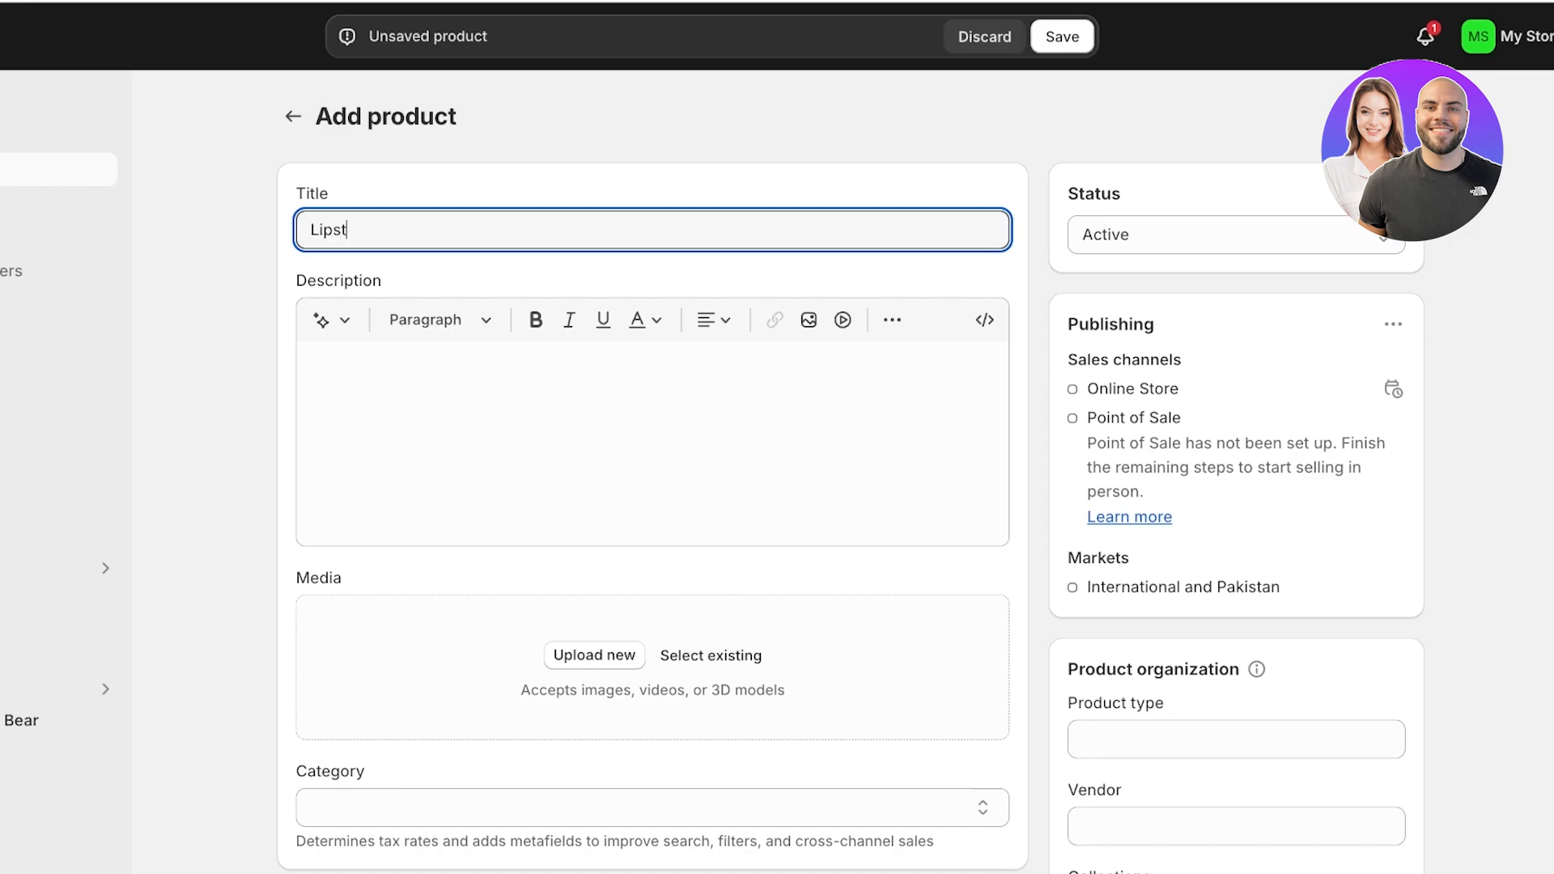
pyautogui.write('ick')
# Generate a product description in a Sophisticated tone from the keywords "creamy matte liquid lipsticks" and keep the generated text.
pyautogui.click(333, 320)
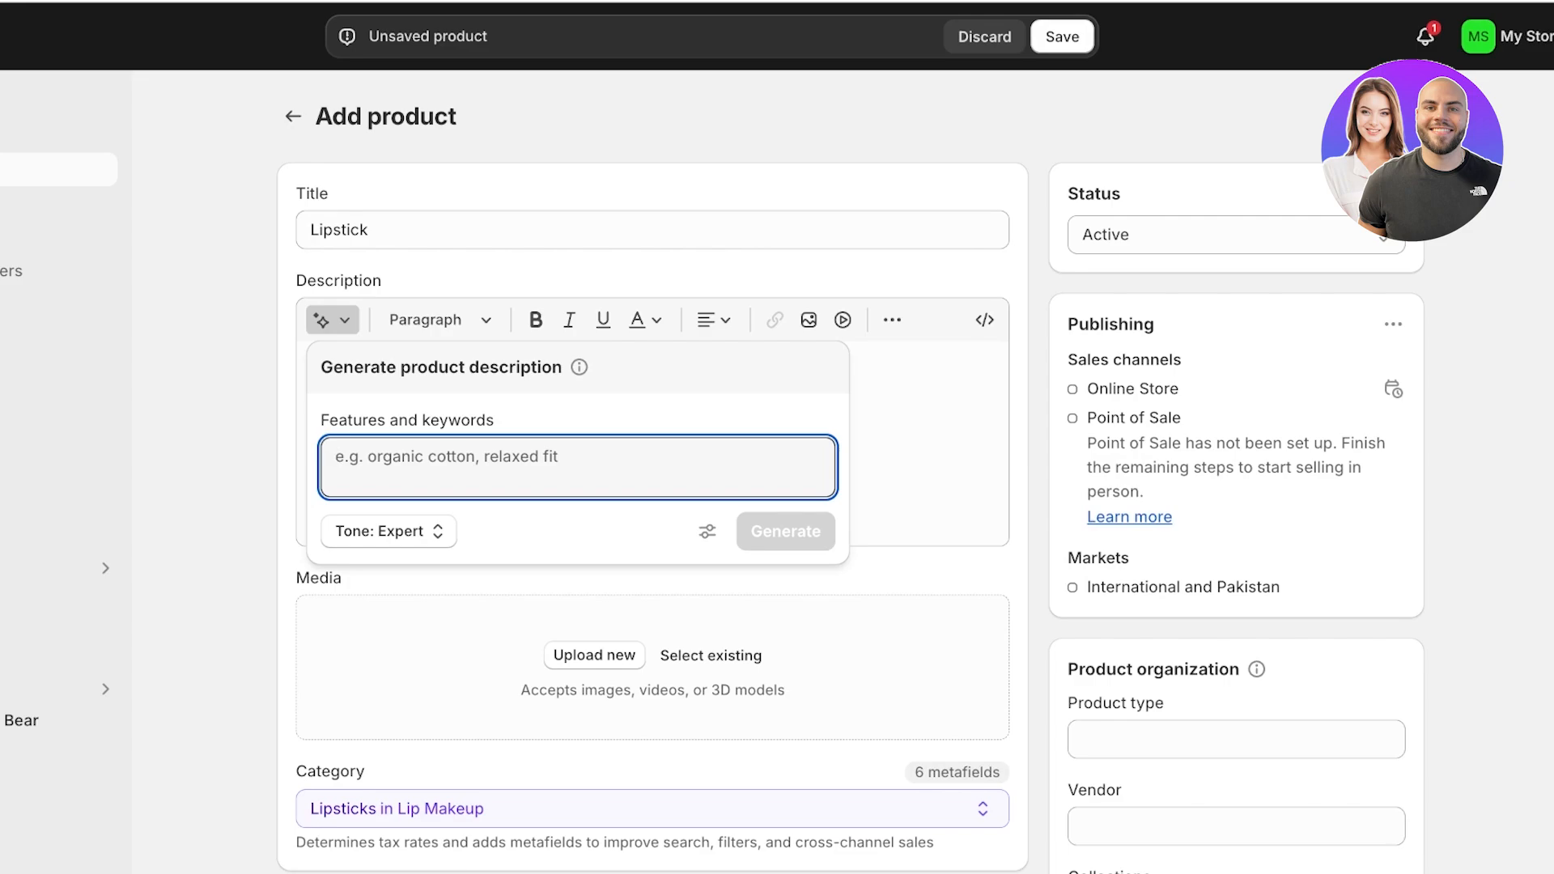
pyautogui.click(388, 531)
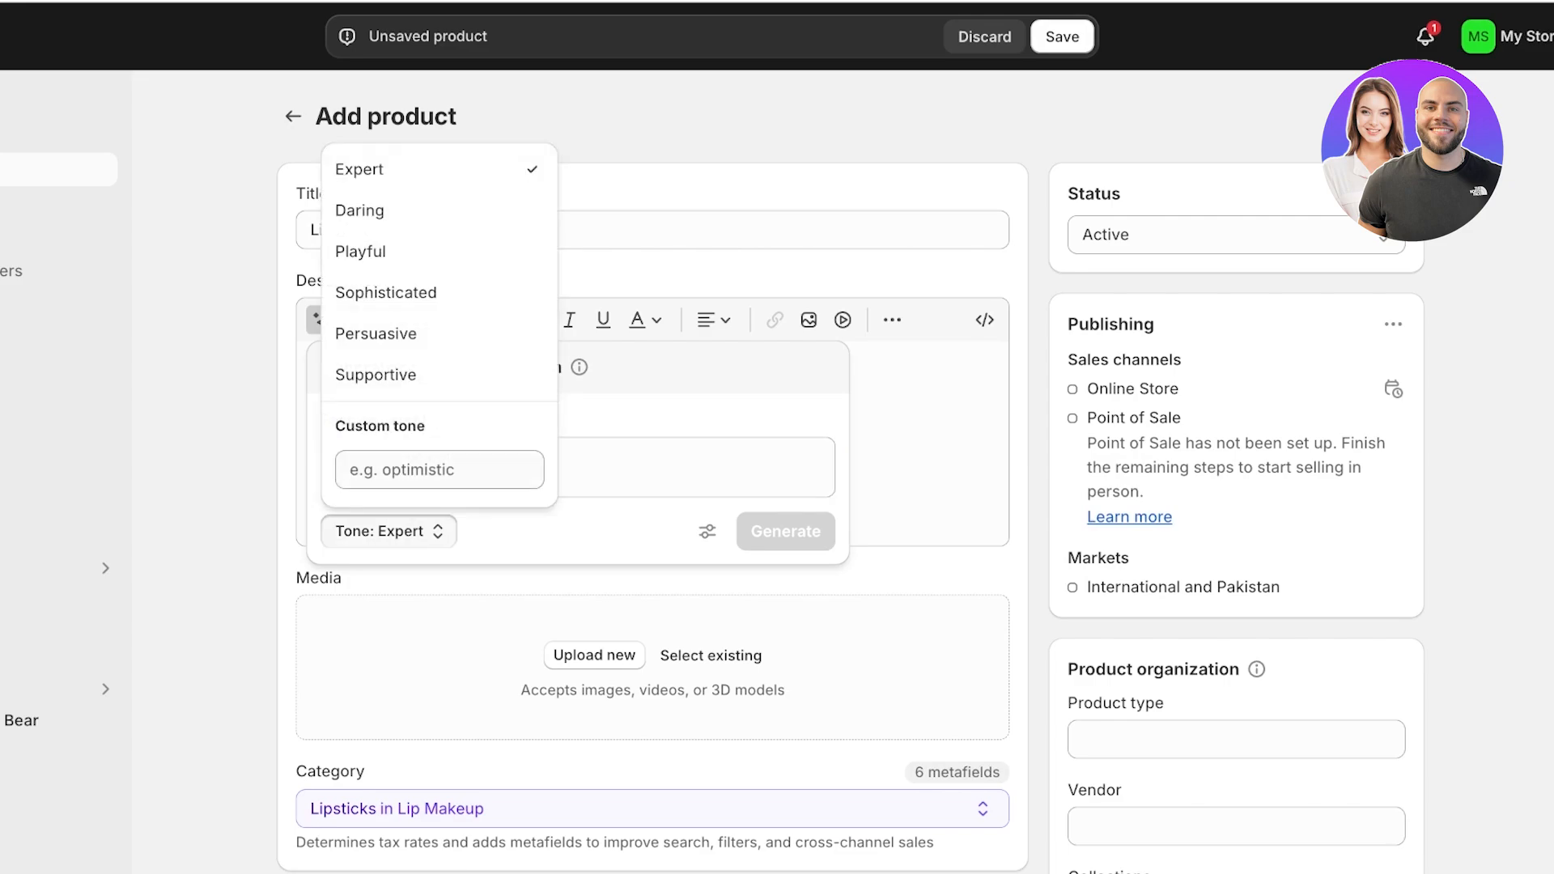
pyautogui.click(387, 293)
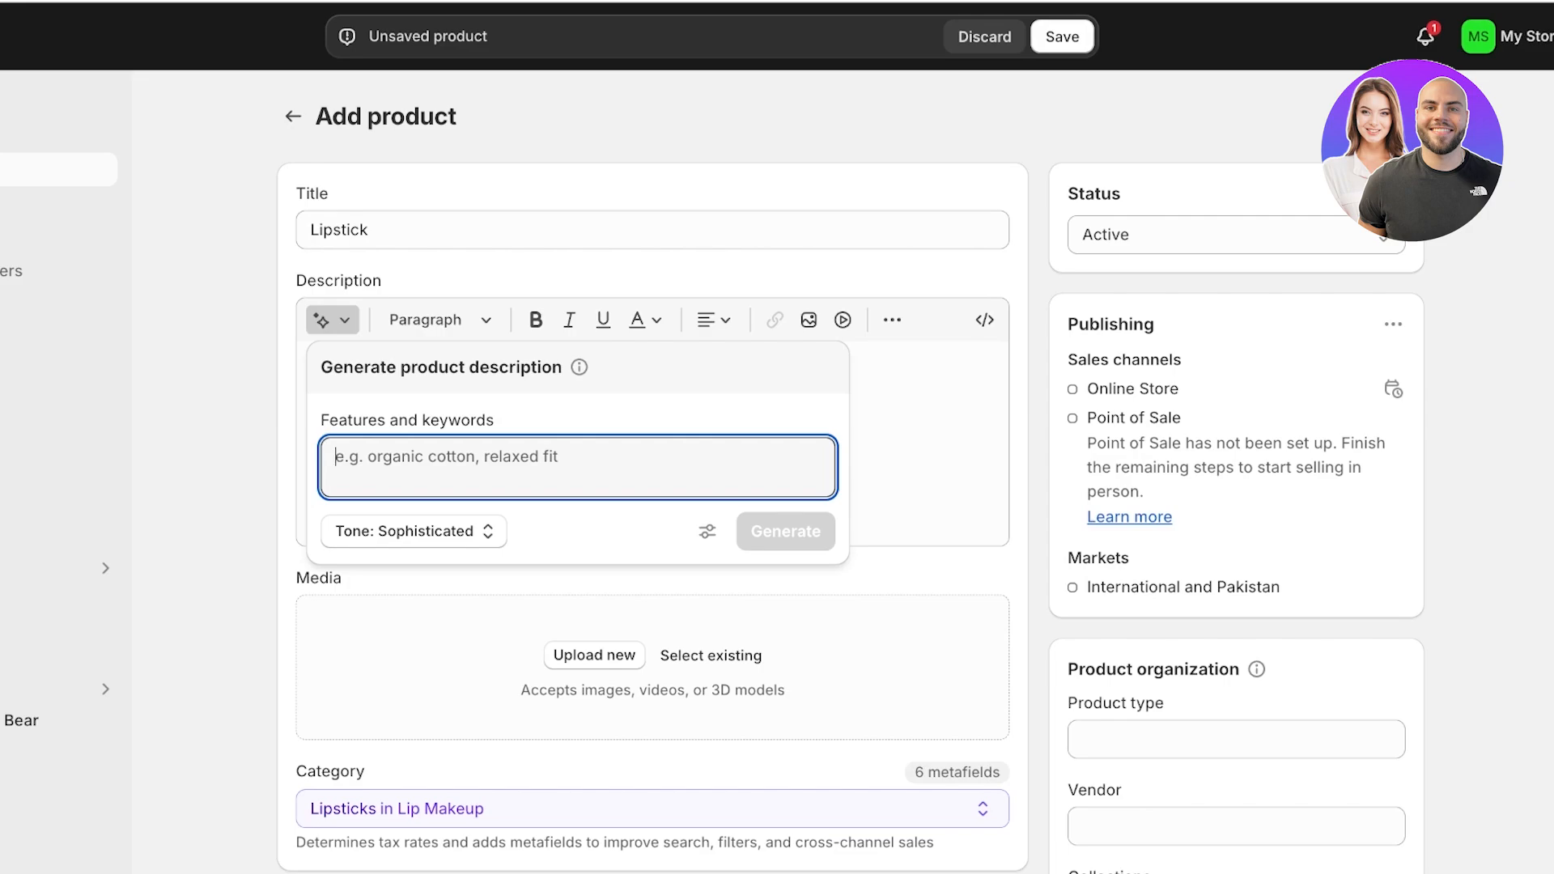
pyautogui.write('smo')
pyautogui.press('BackSpace')
pyautogui.press('BackSpace')
pyautogui.press('BackSpace')
pyautogui.write('creamy ')
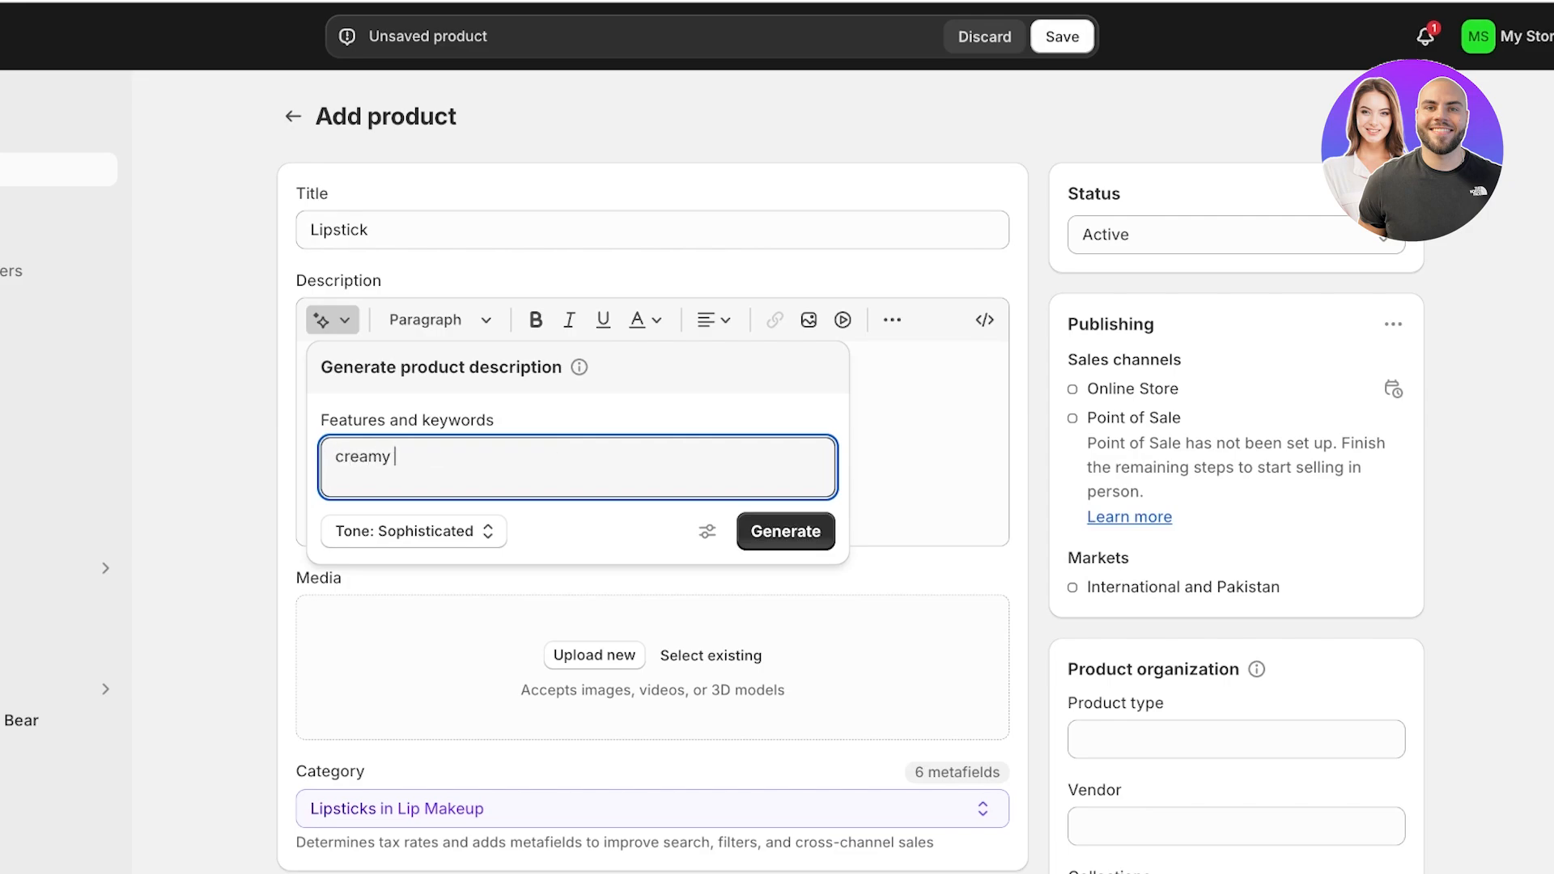
pyautogui.write('matte liquid lipsticks')
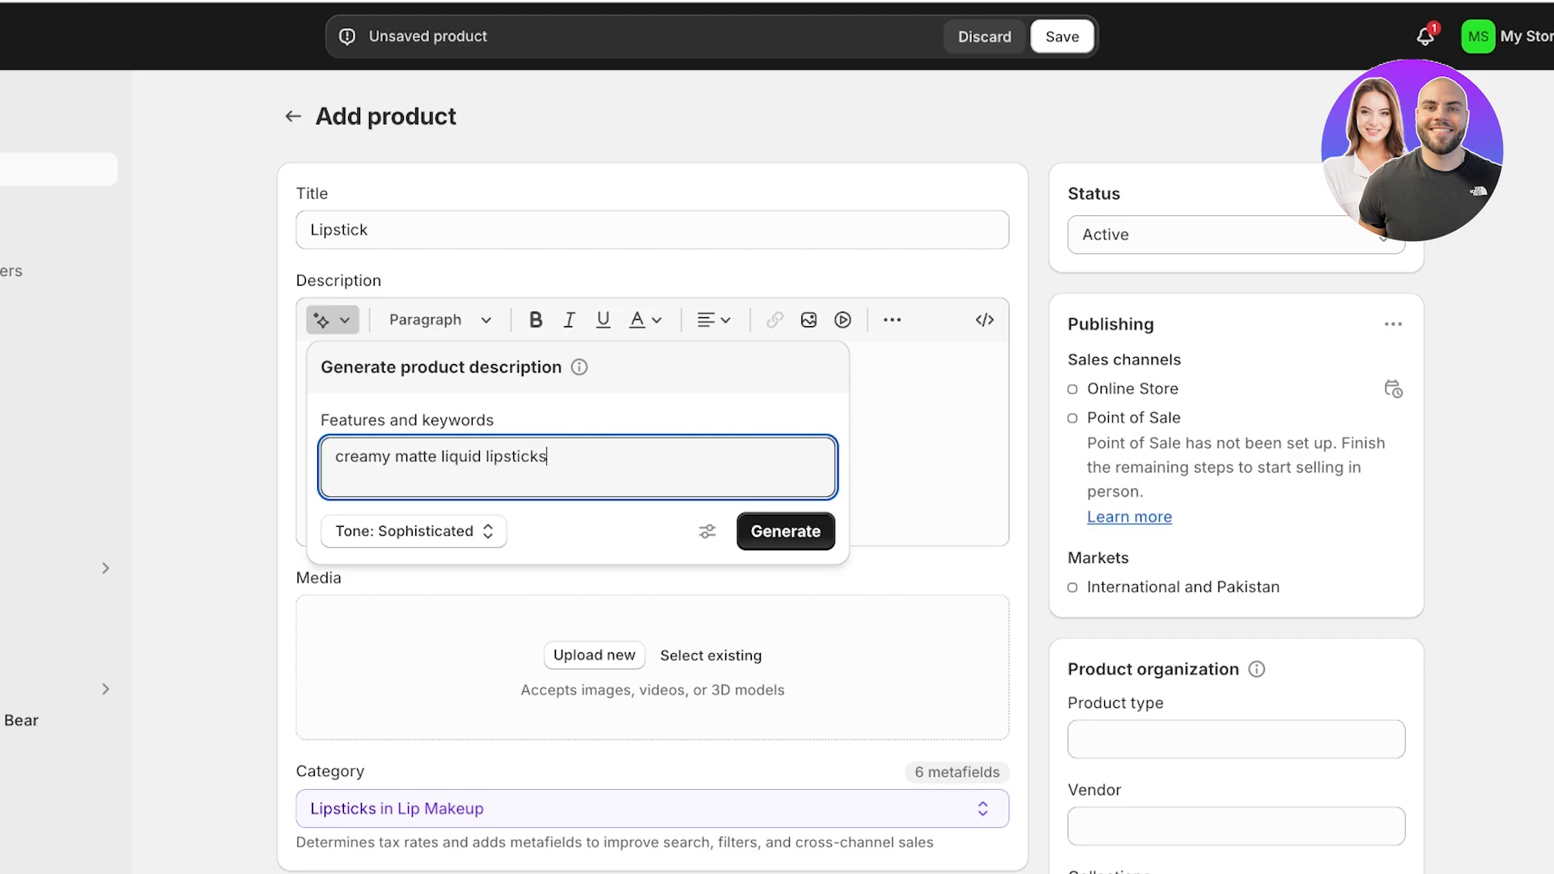
pyautogui.click(785, 531)
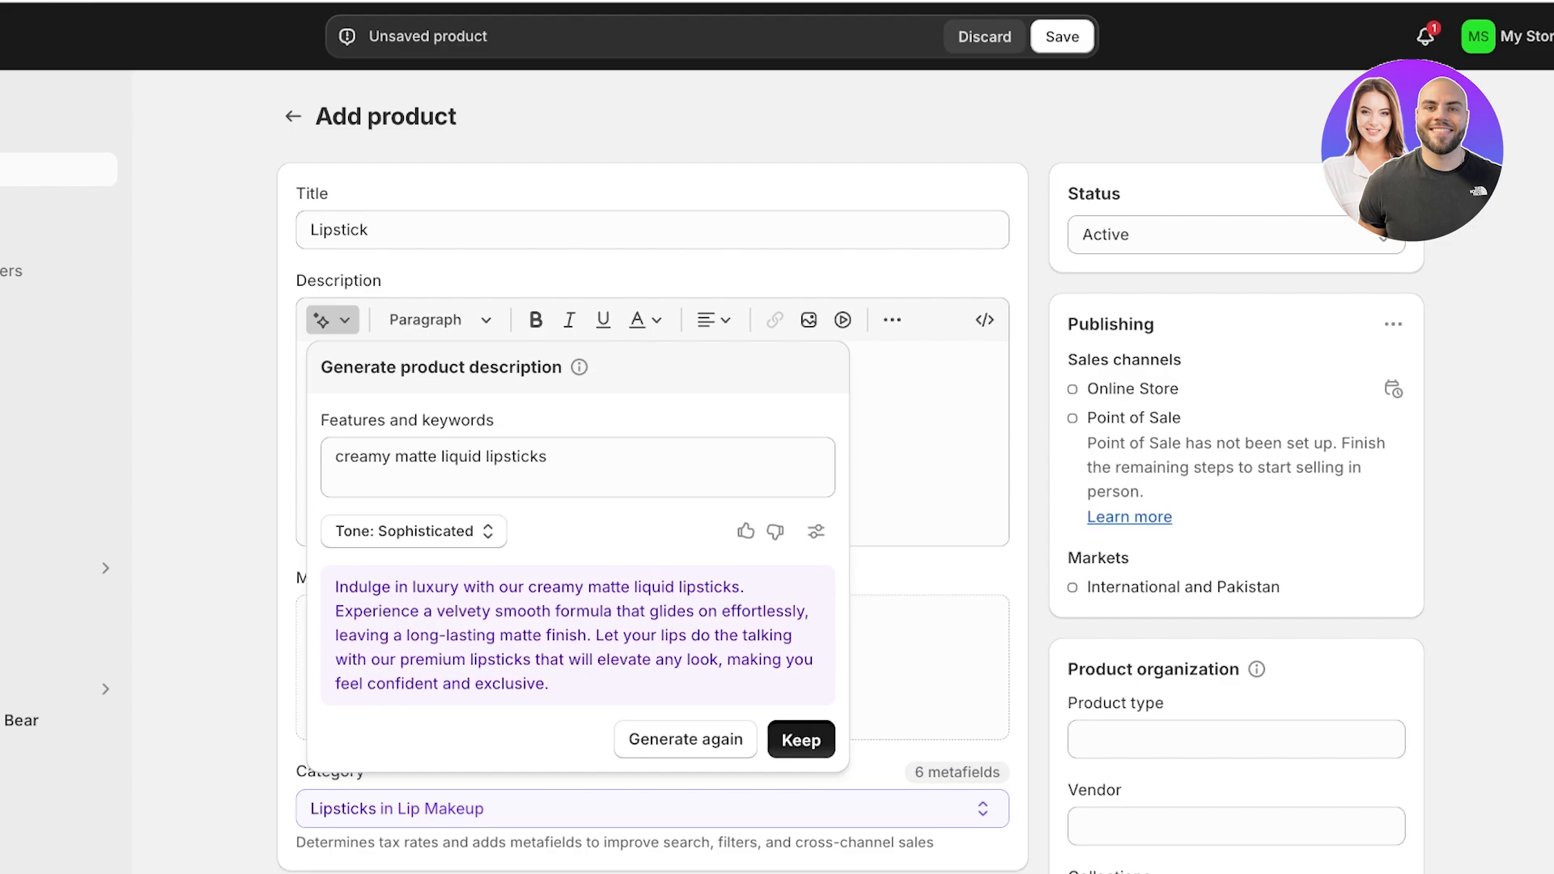
pyautogui.click(801, 740)
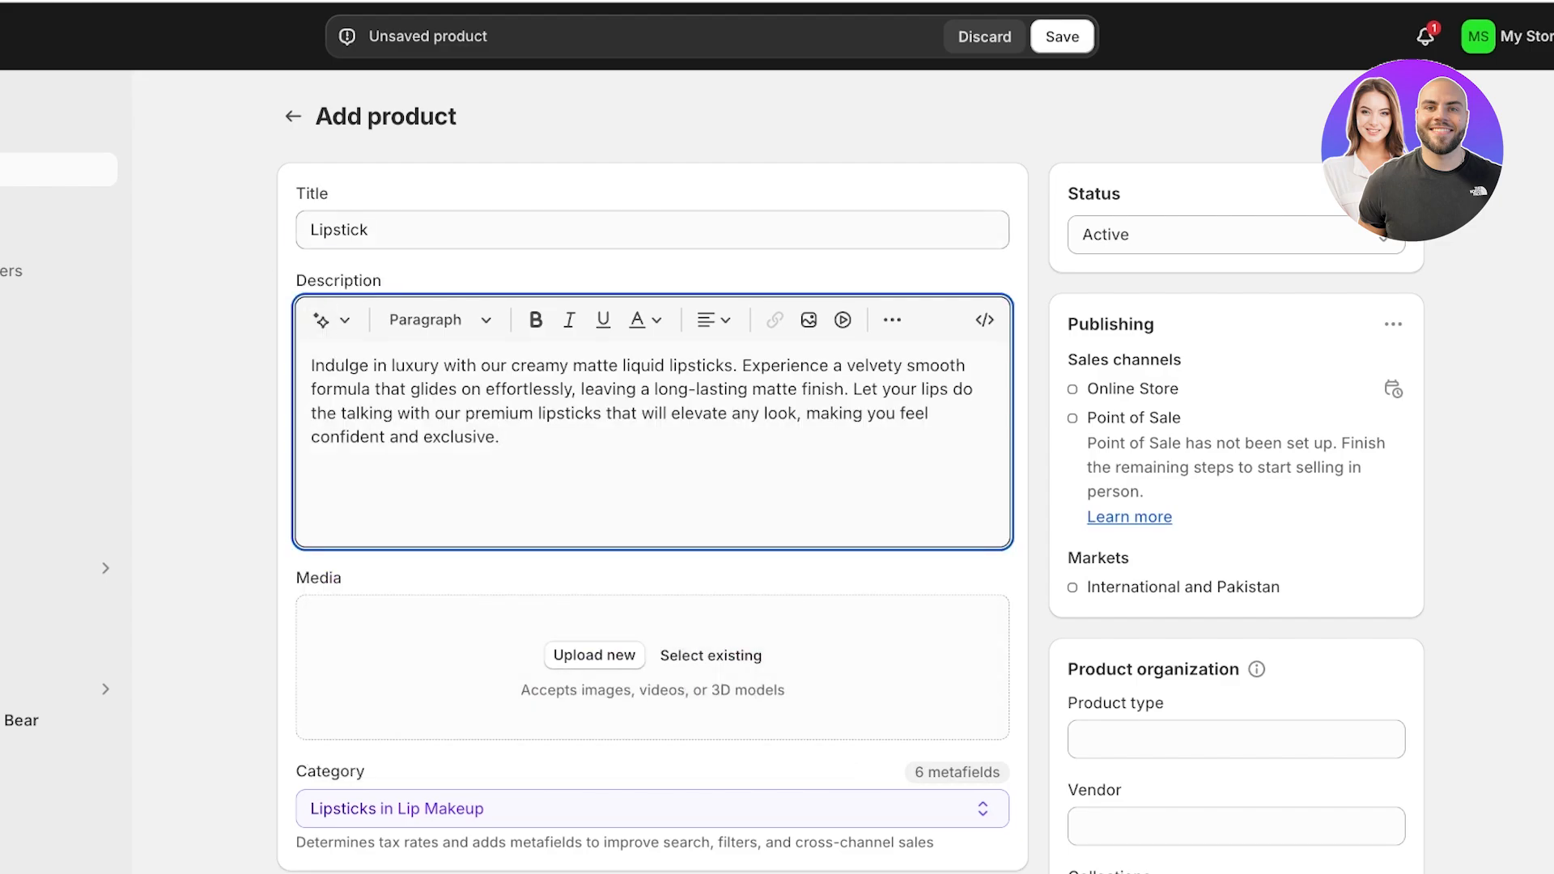
# Change the product title to "Sapphire Lipstick" and upload the dark red DRAMA_2 lipstick image to the product media.
pyautogui.click(312, 230)
pyautogui.write('Sapphire')
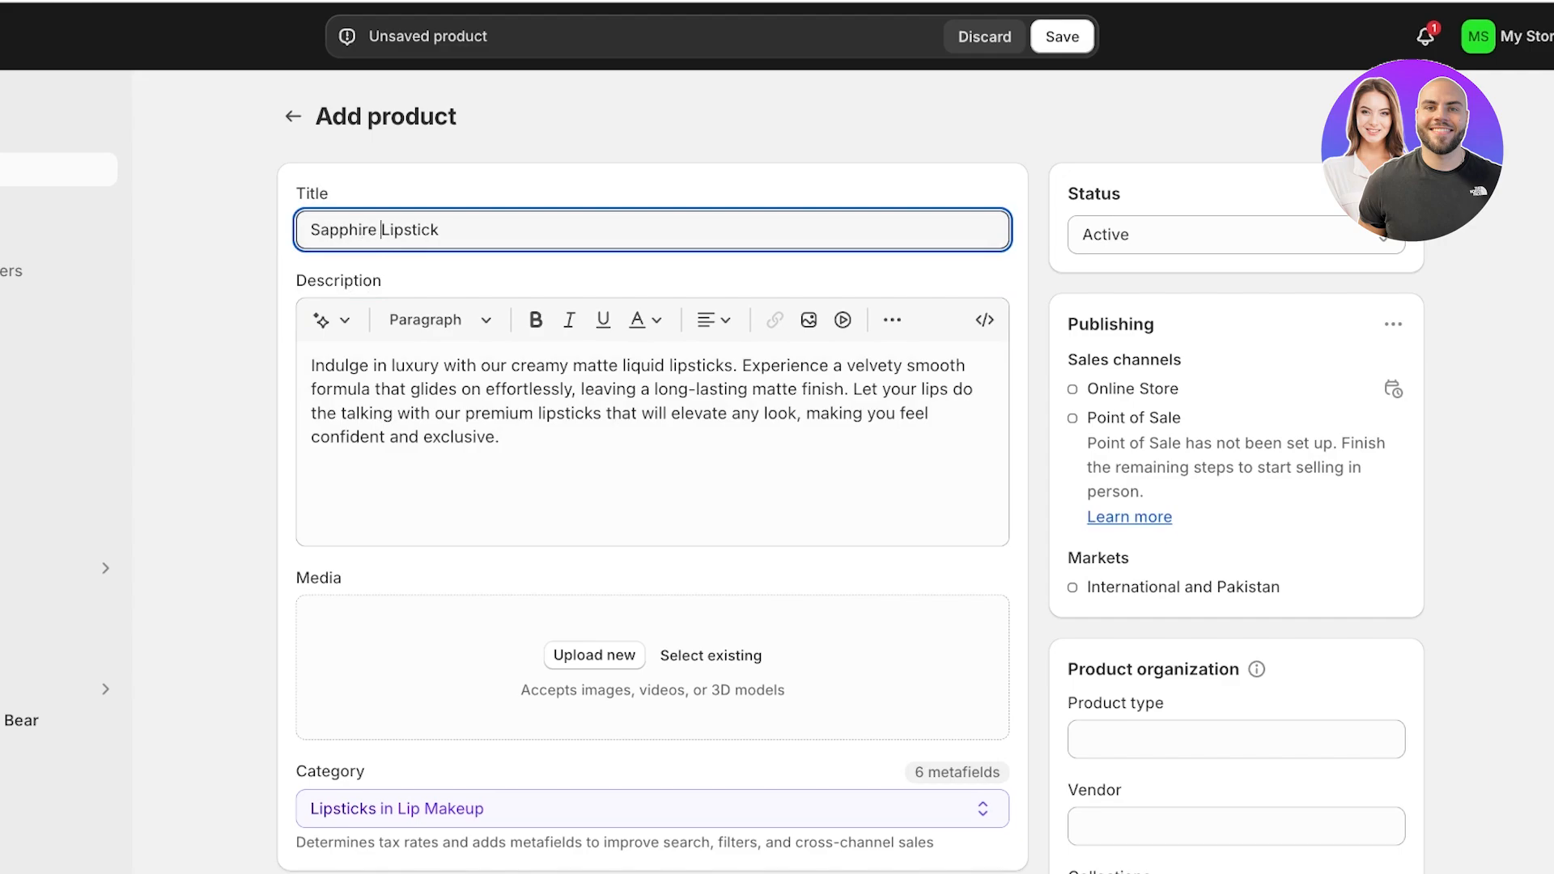
pyautogui.click(594, 656)
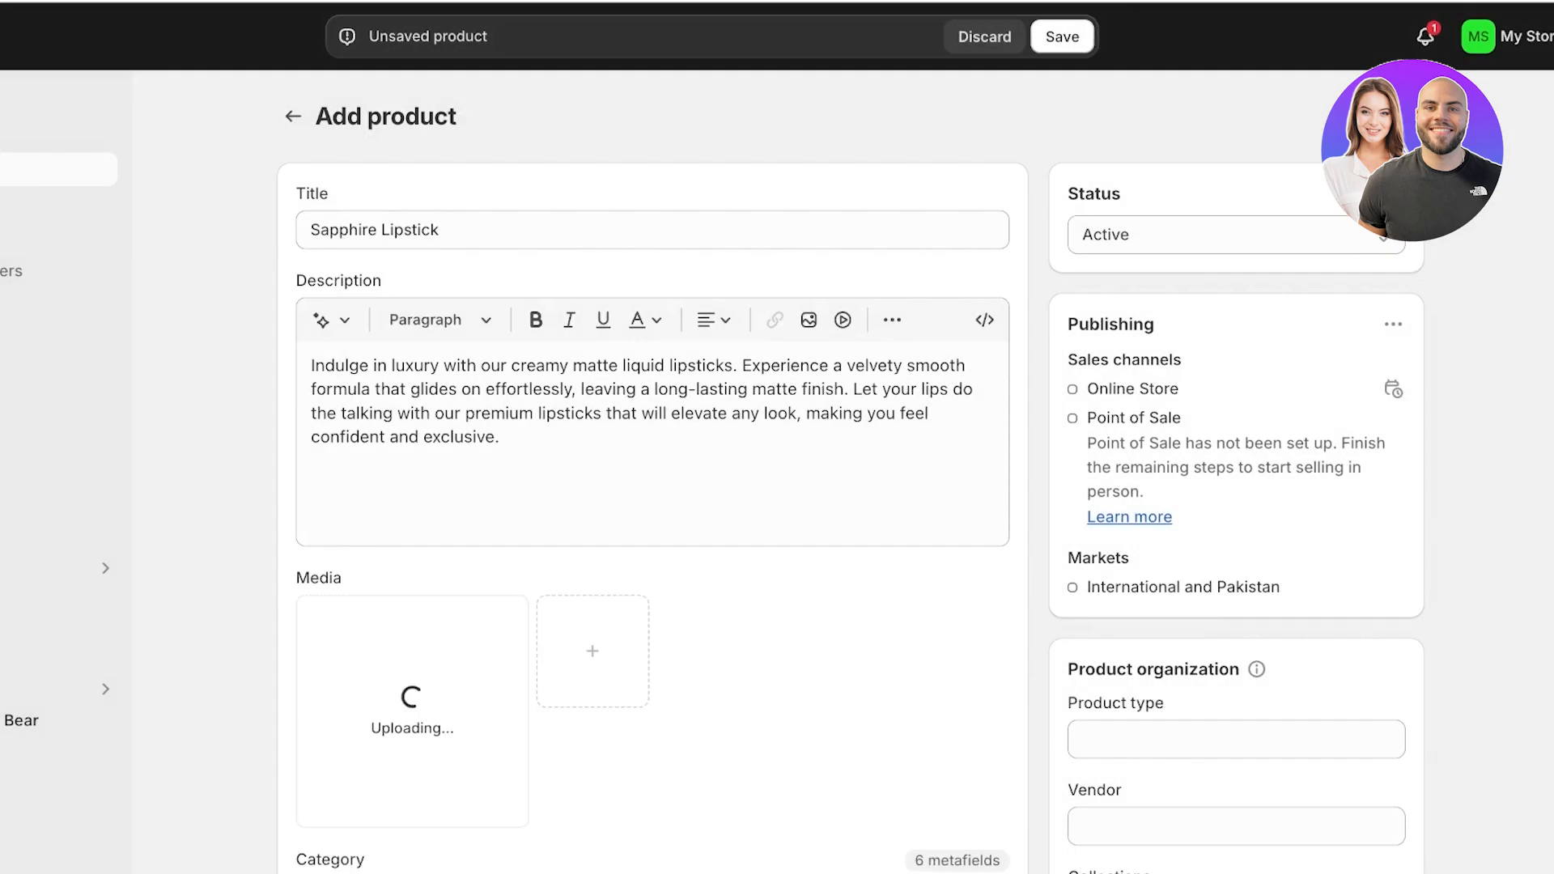
# Add the PASSIONATEROSE_2 lipstick image to the product media alongside the DRAMA_2 image.
pyautogui.scroll(-3, 593, 430)
pyautogui.click(593, 430)
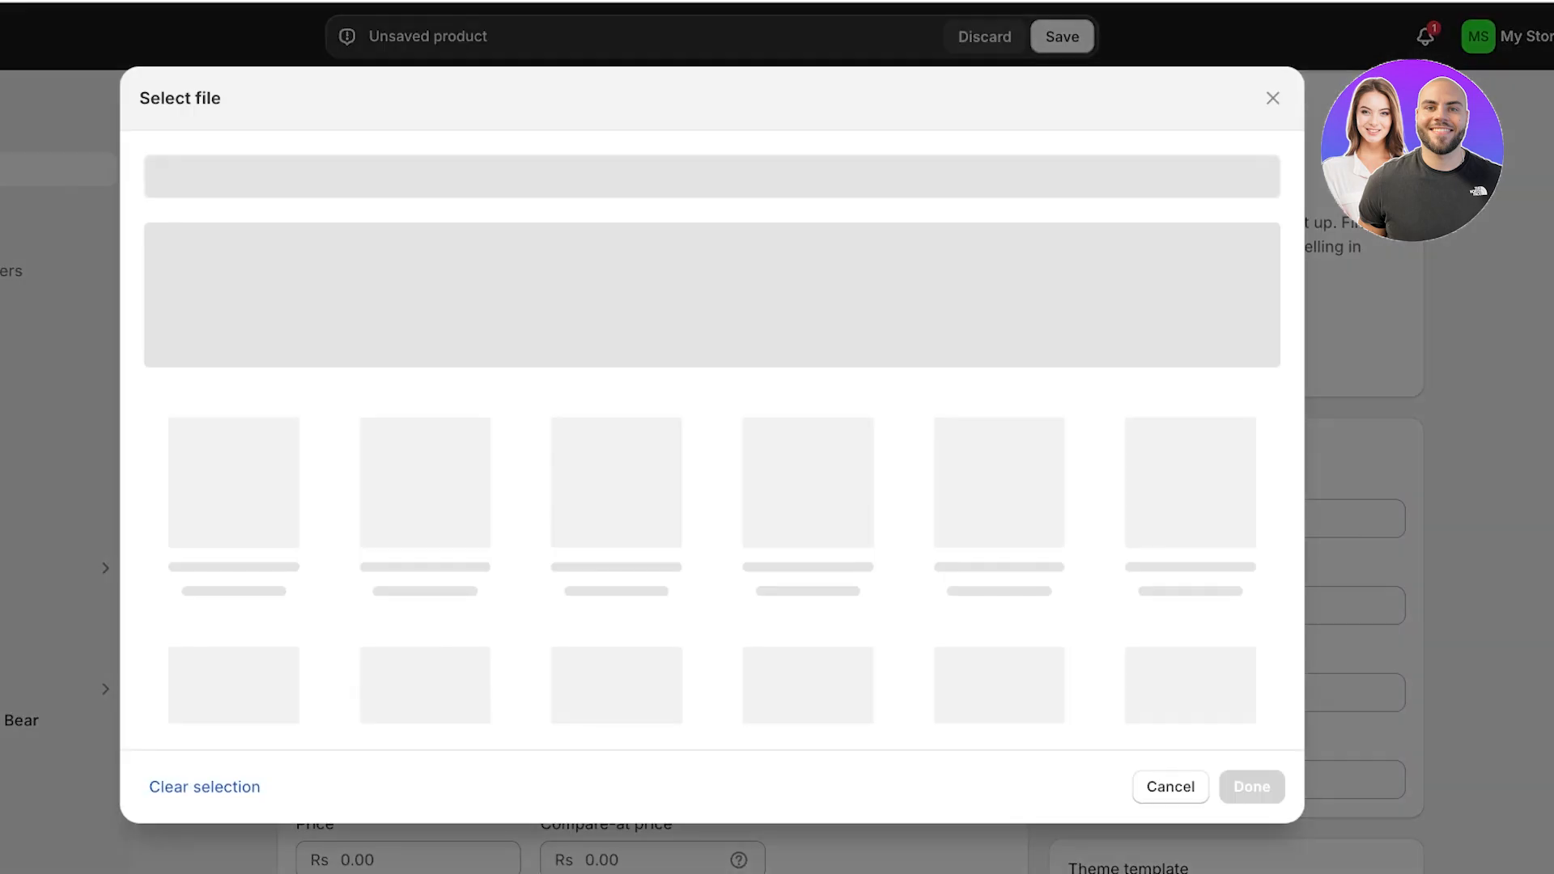
pyautogui.click(1273, 98)
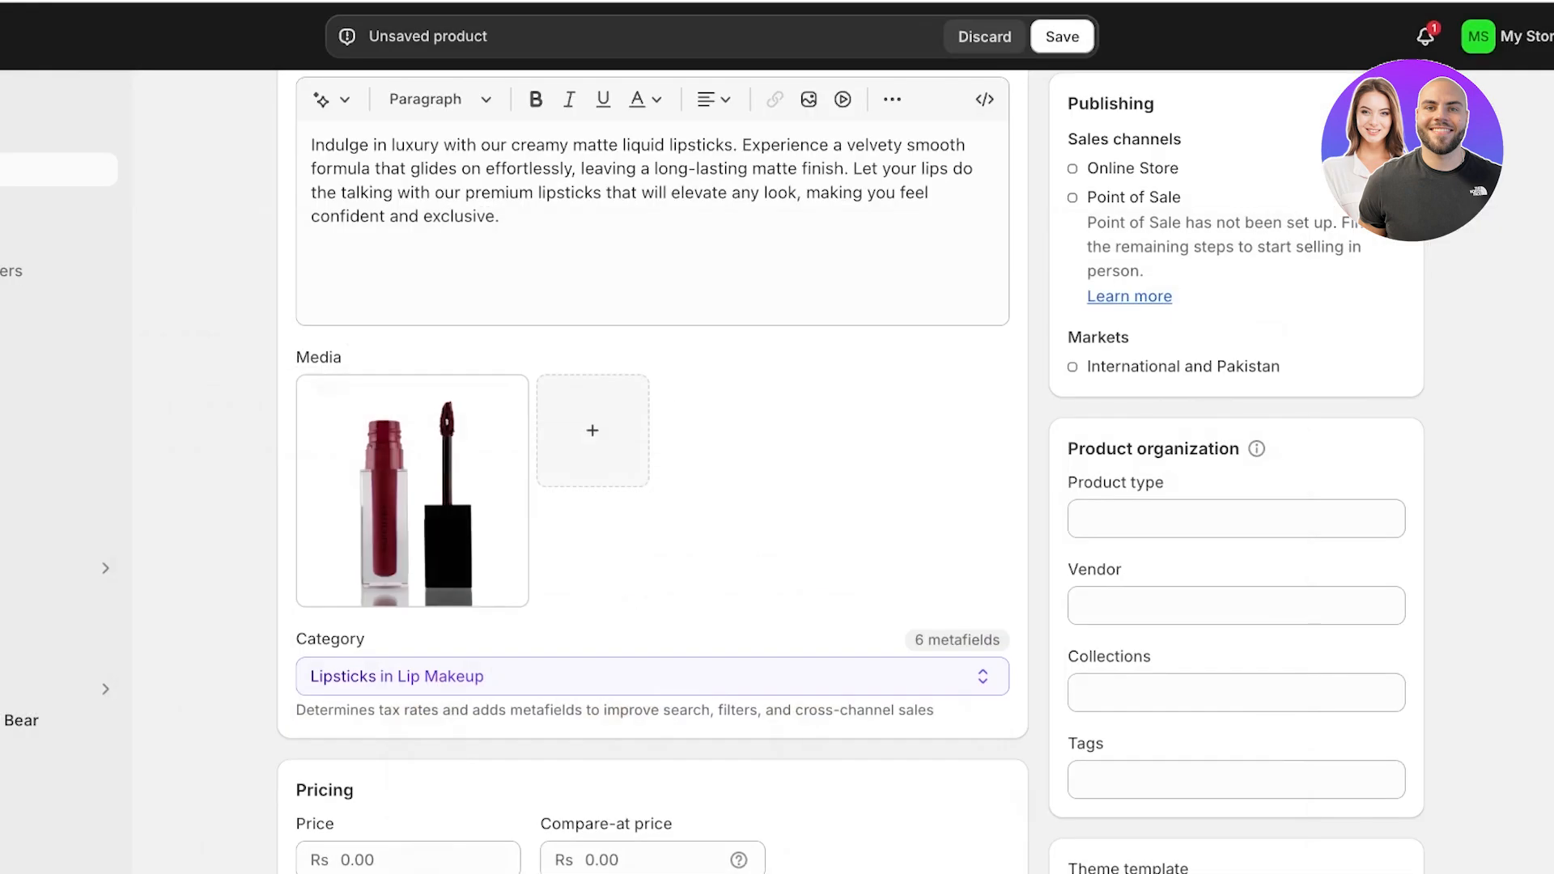
pyautogui.scroll(3, 615, 518)
pyautogui.click(593, 651)
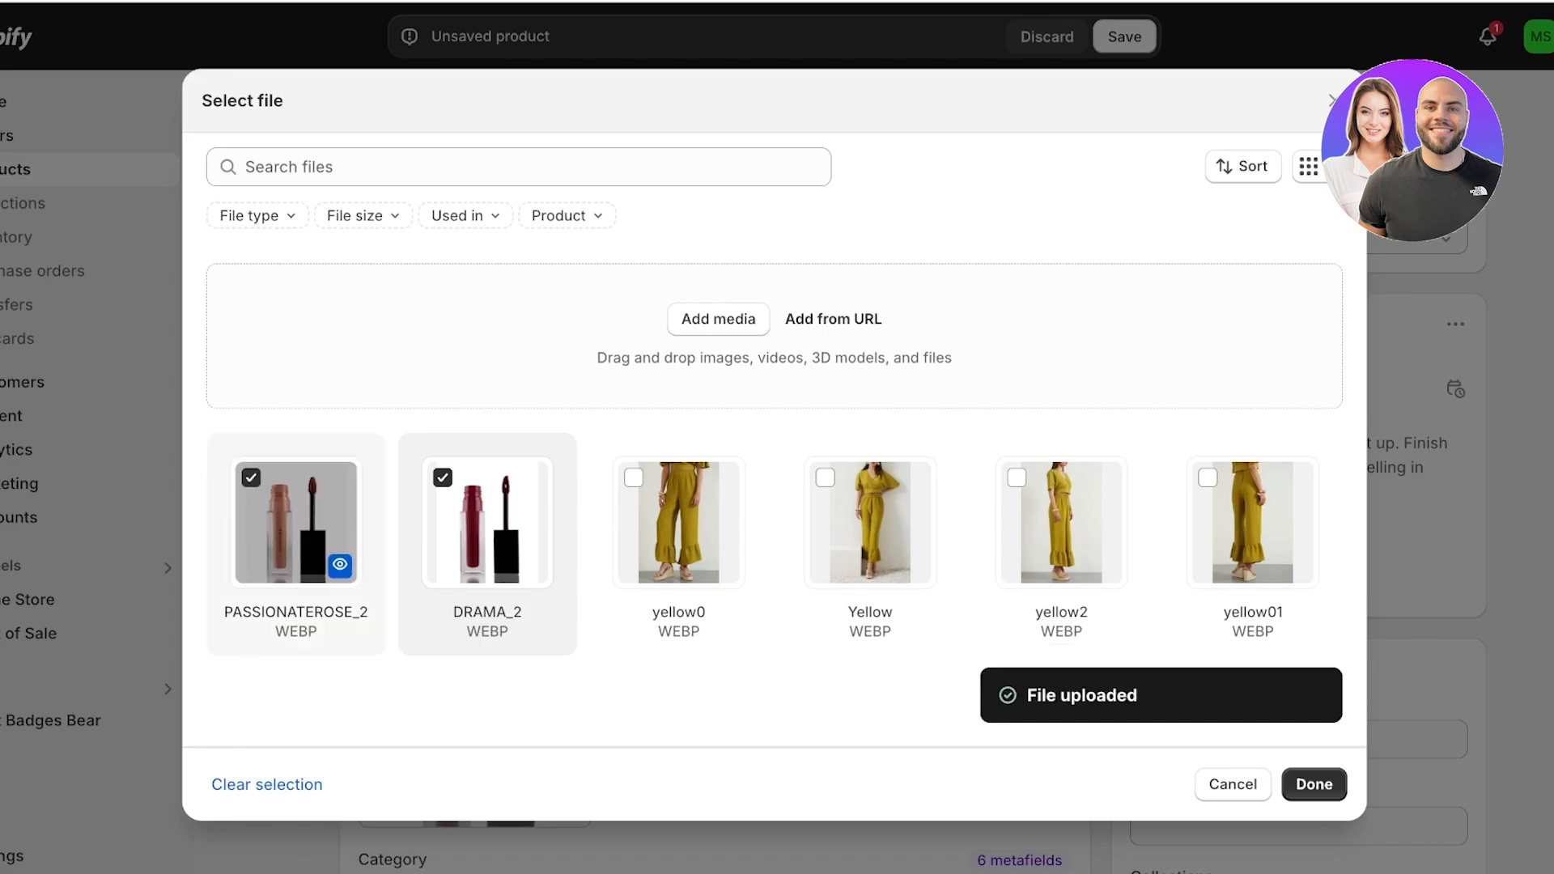
pyautogui.click(1314, 784)
# Set the product's price to Rs 100.
pyautogui.scroll(-6, 712, 486)
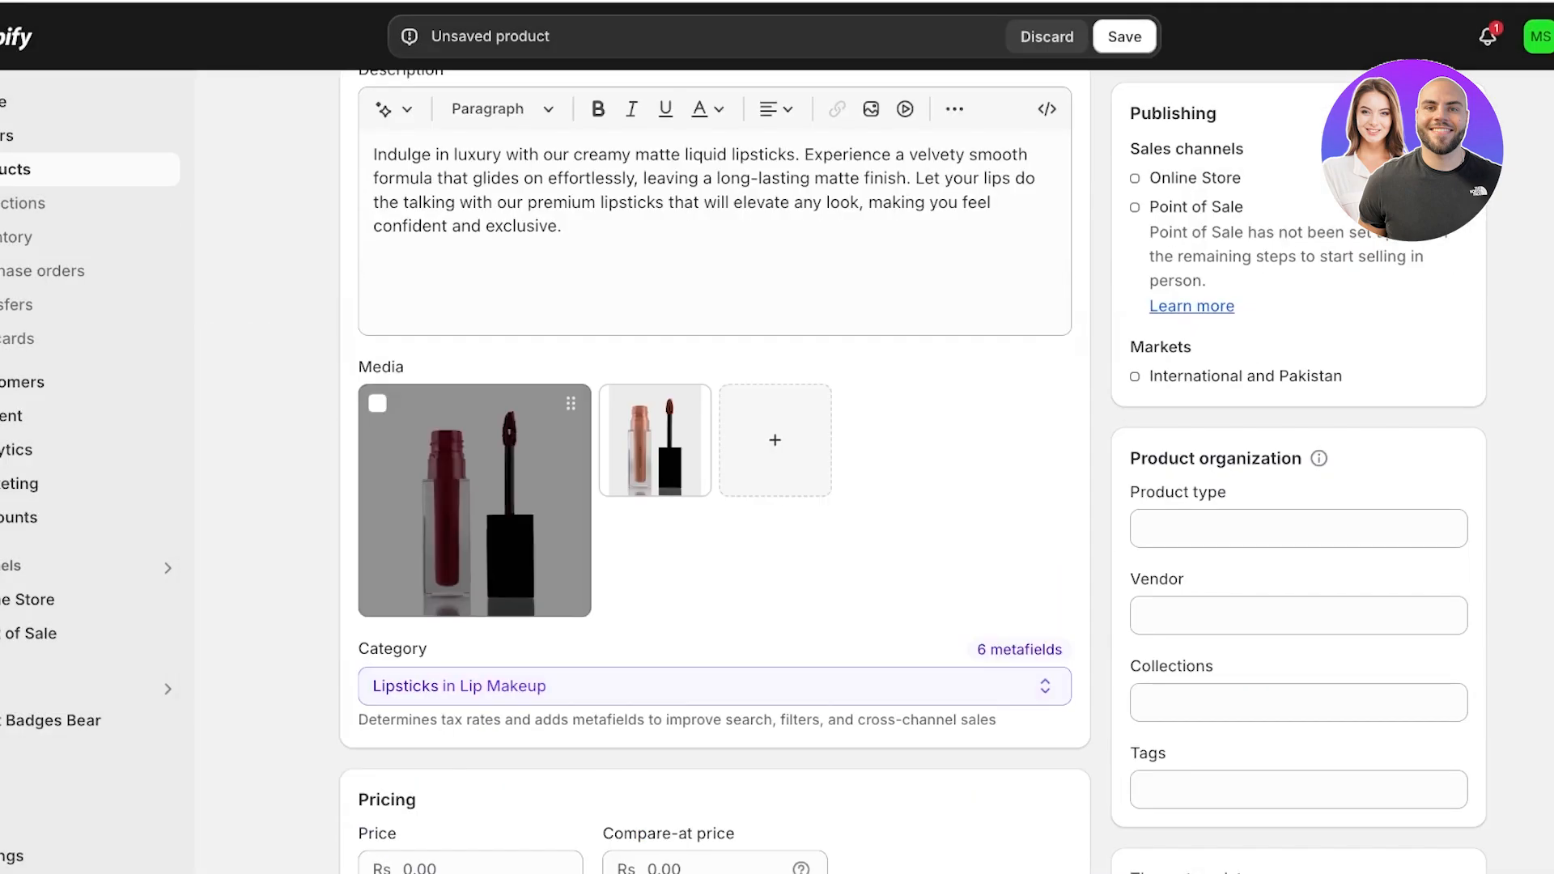
pyautogui.scroll(-1, 712, 485)
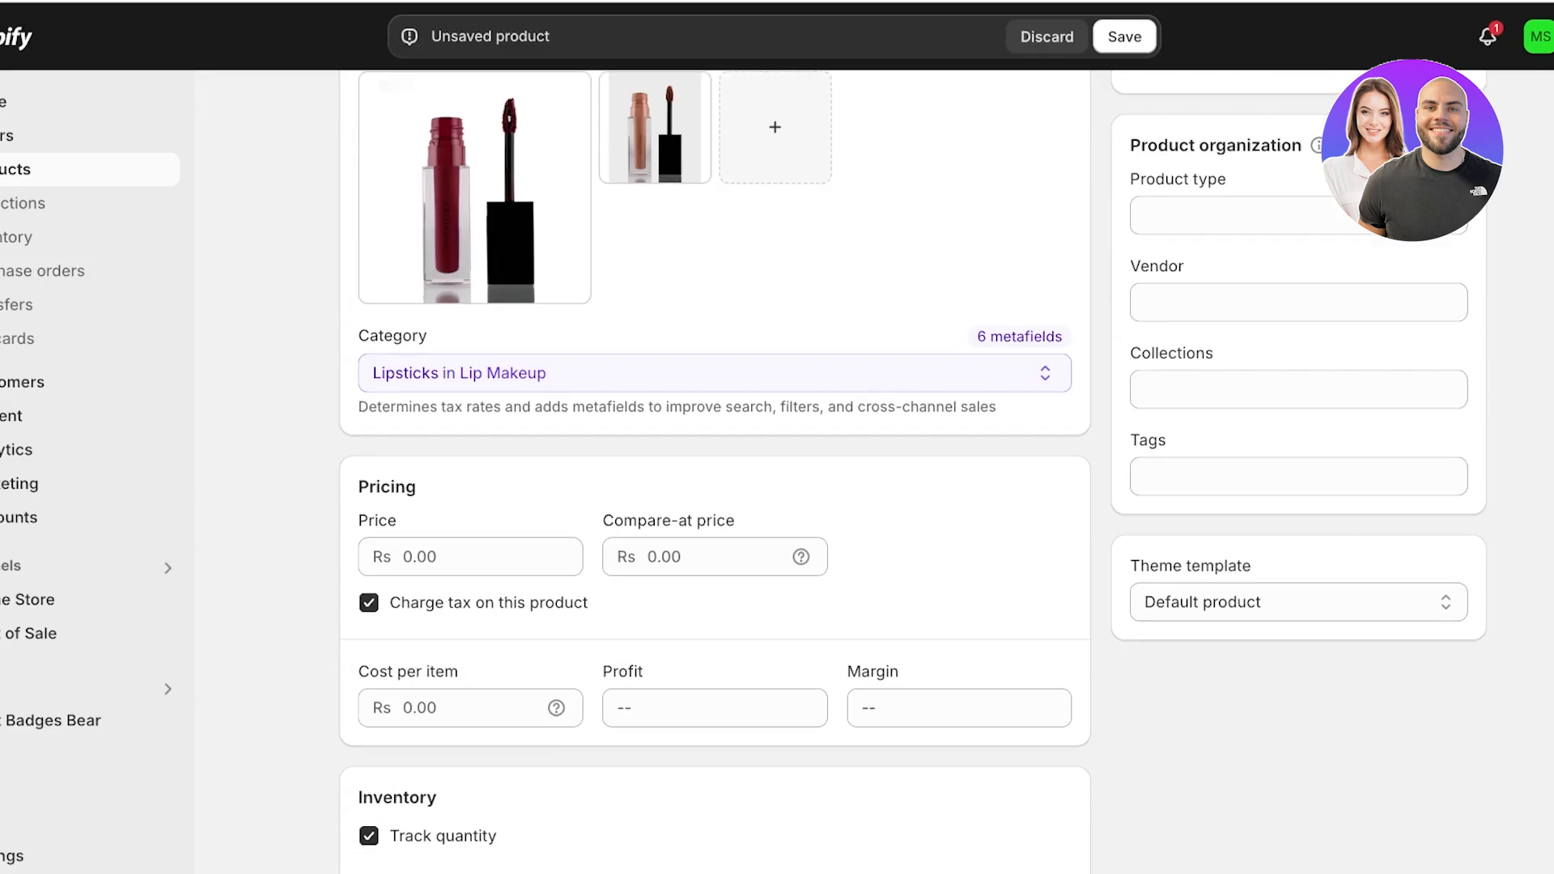
pyautogui.click(470, 522)
pyautogui.write('100')
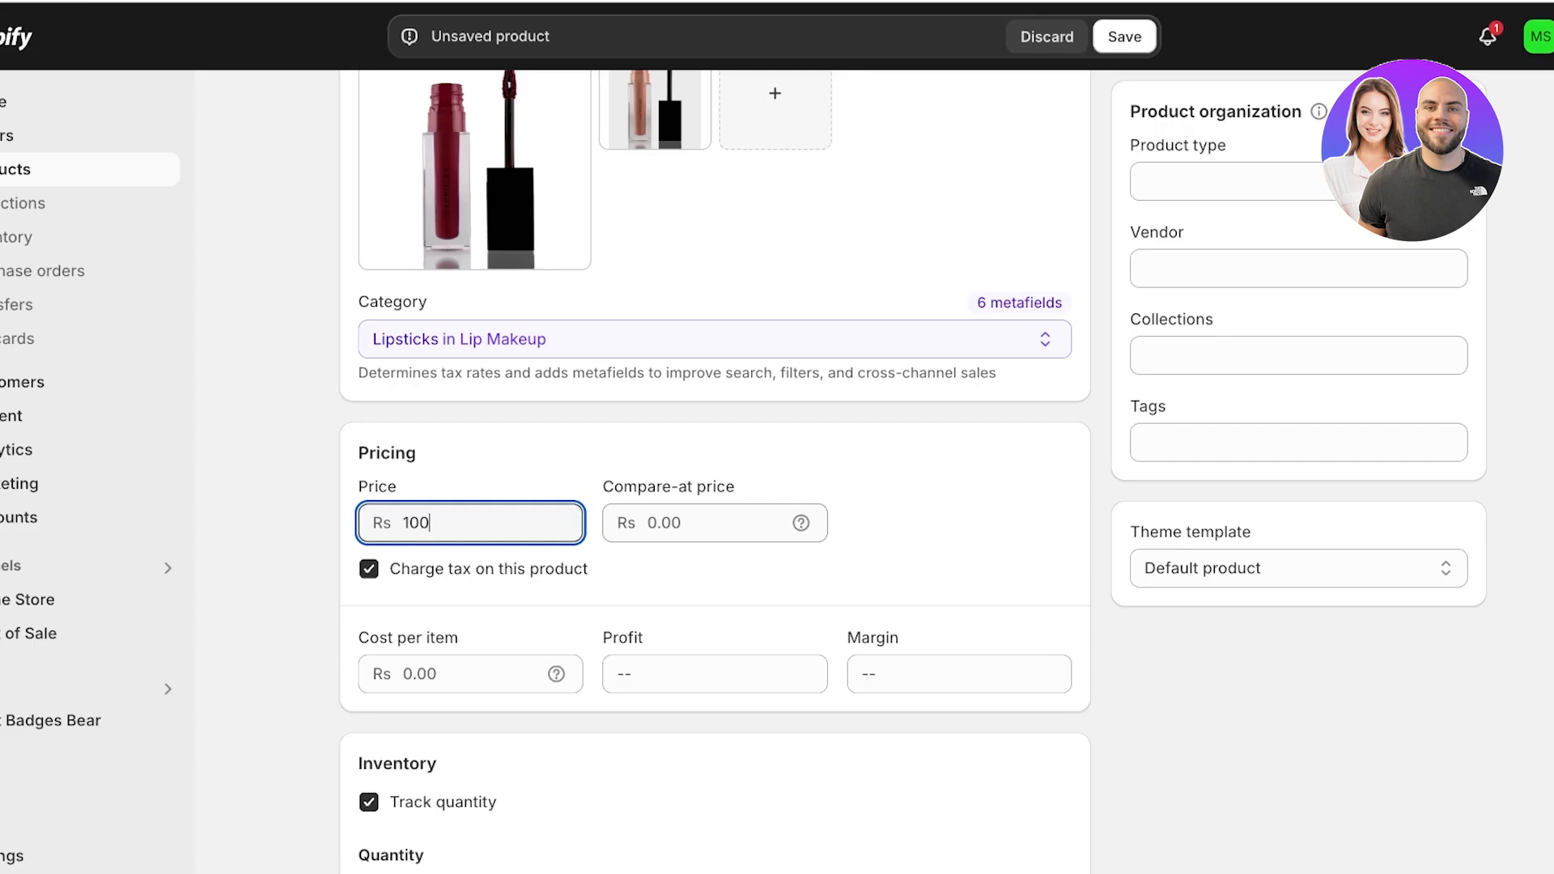
# Remove the suggested Color and Cosmetic finish values from the category metafields.
pyautogui.scroll(-10, 714, 469)
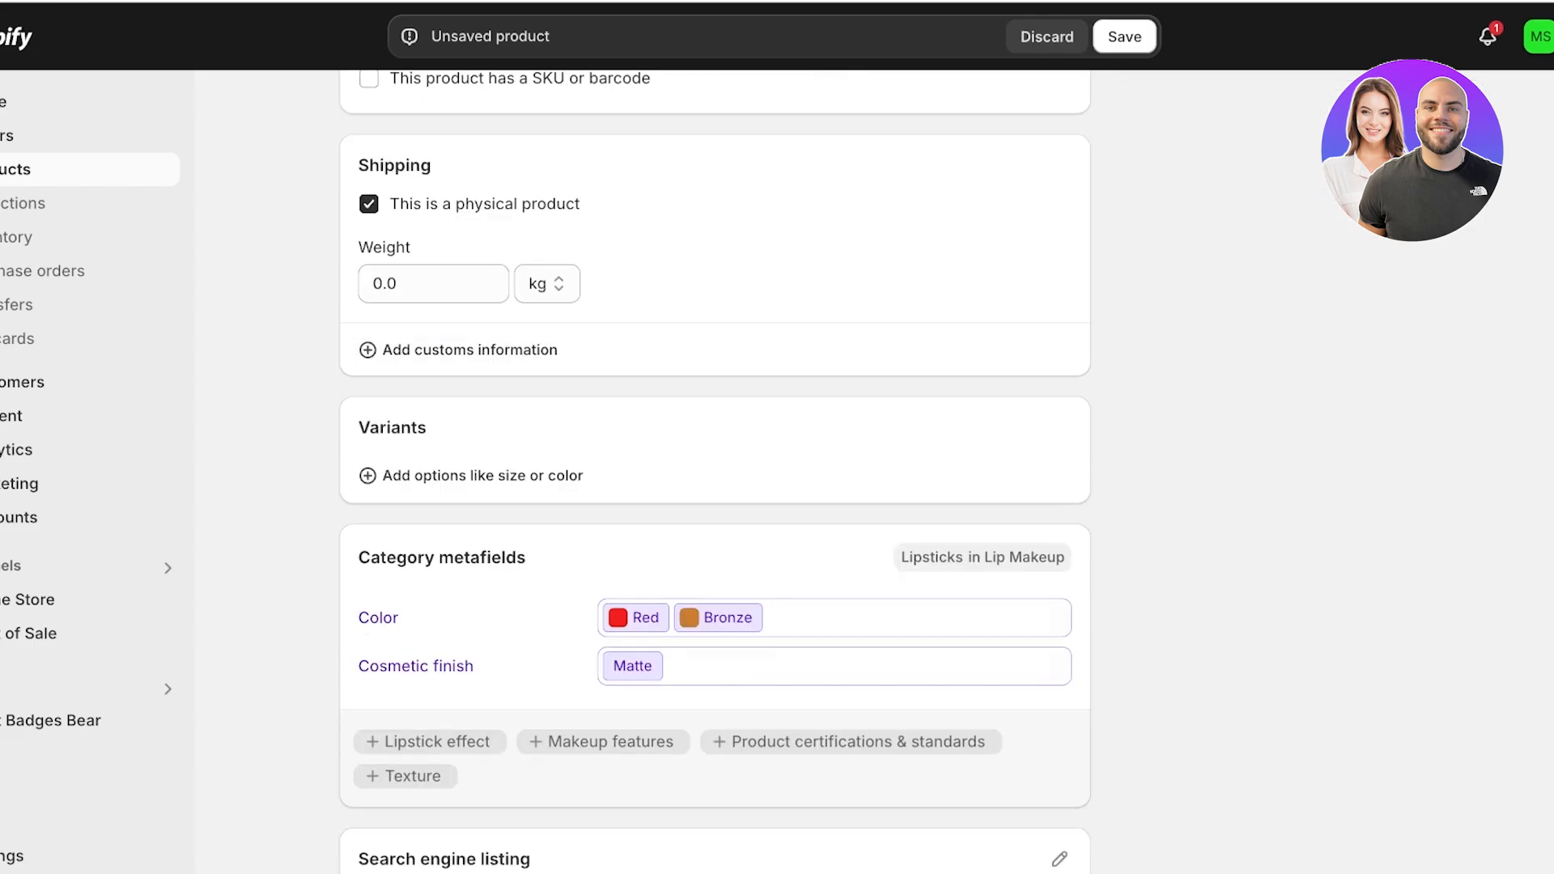
pyautogui.scroll(-3, 714, 469)
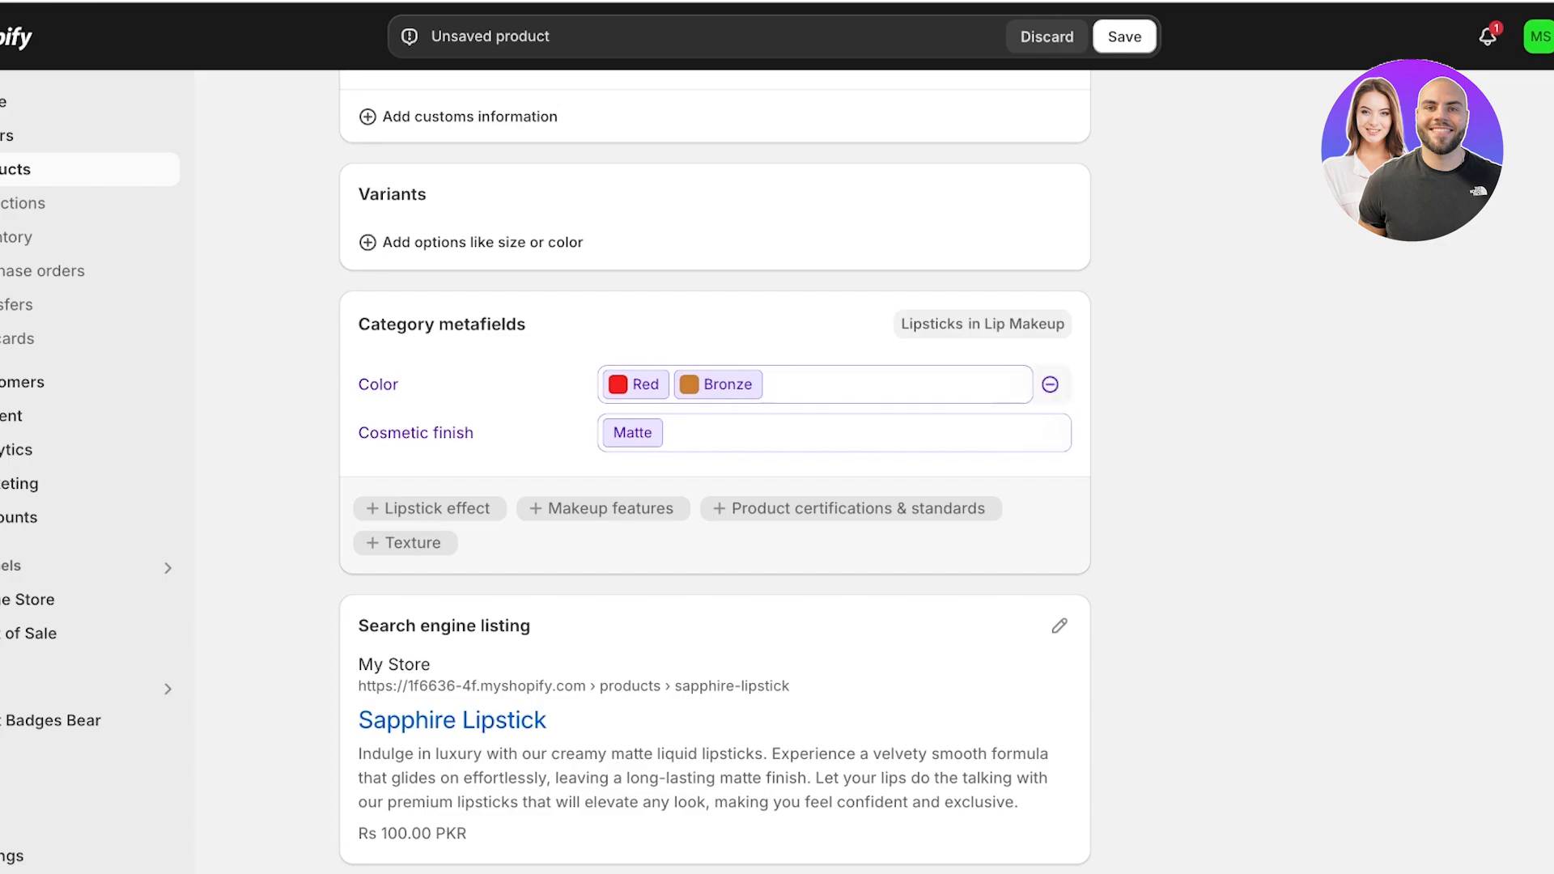
pyautogui.click(1049, 384)
pyautogui.click(1050, 394)
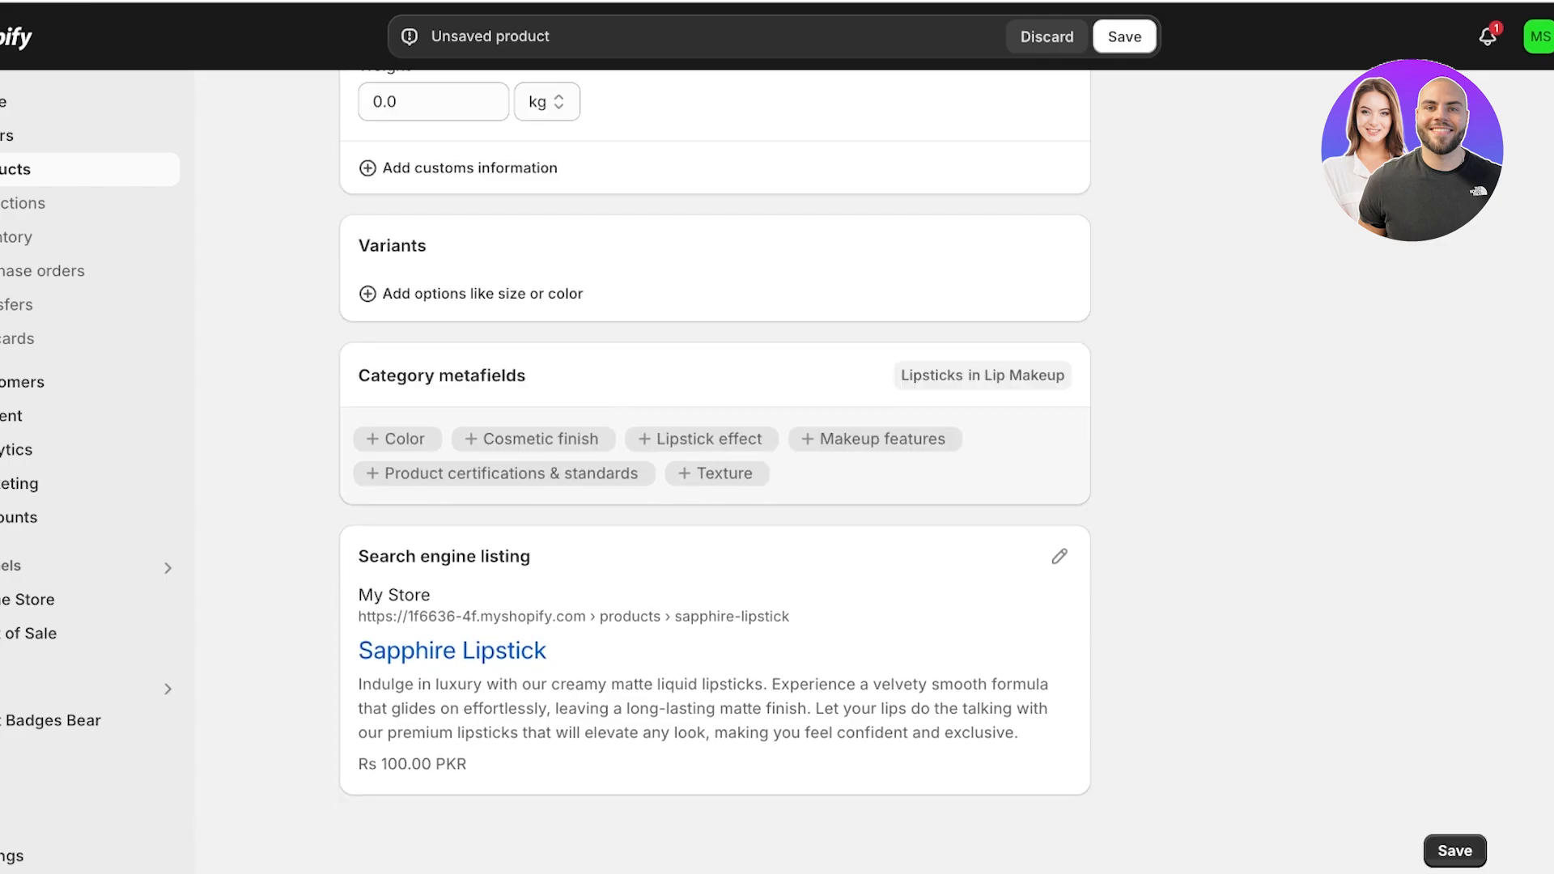
# Add the Color category metafield and start a new color entry labelled "Ruby Red" for it.
pyautogui.click(396, 438)
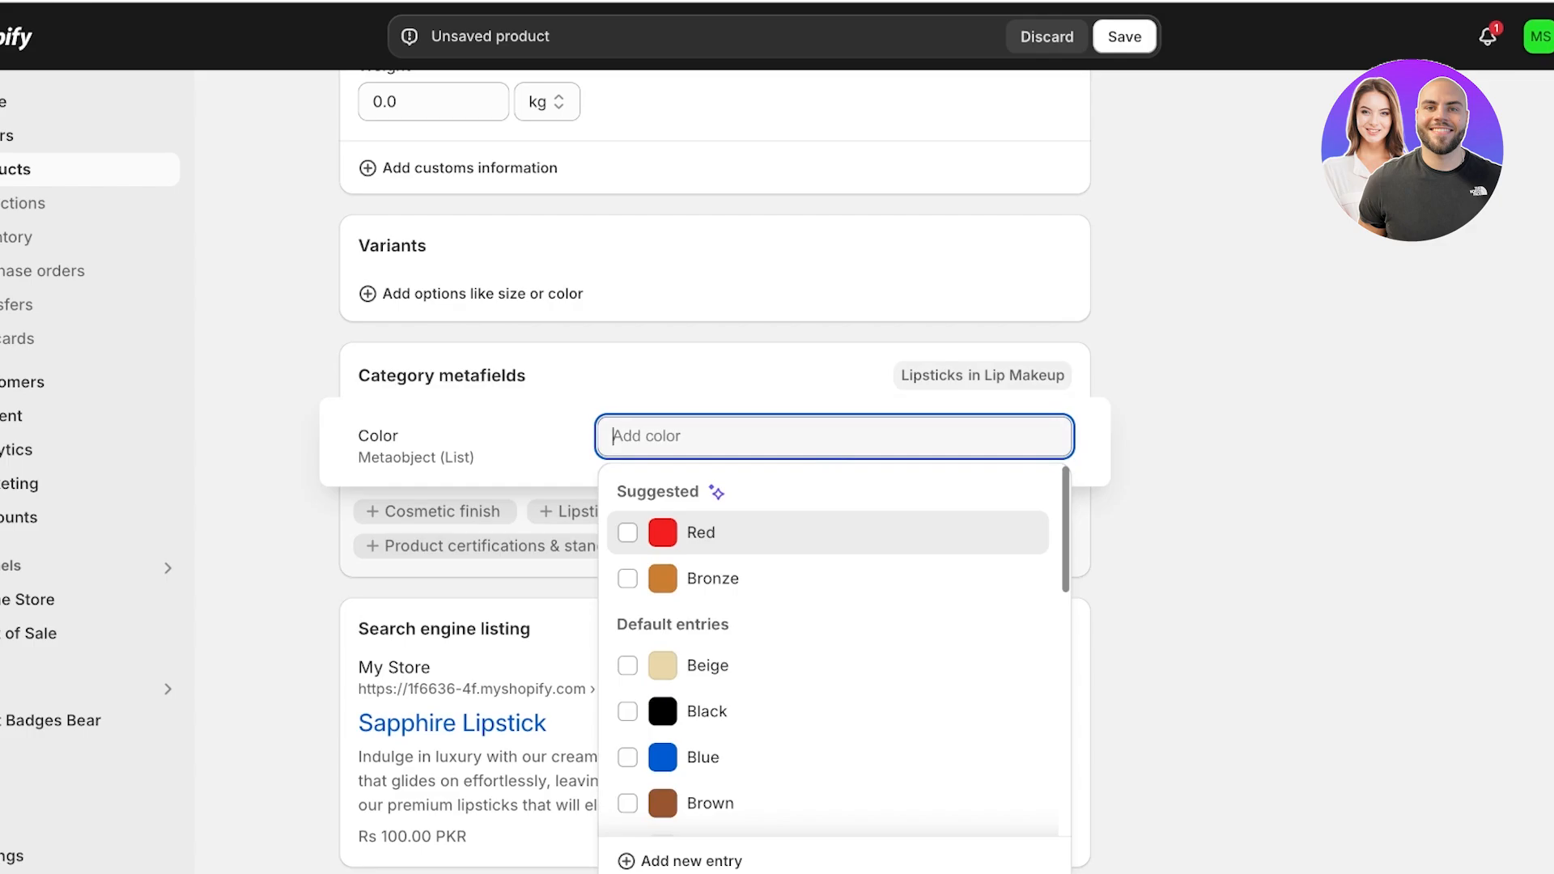
pyautogui.write('R')
pyautogui.press('BackSpace')
pyautogui.write('Rudy')
pyautogui.press('BackSpace')
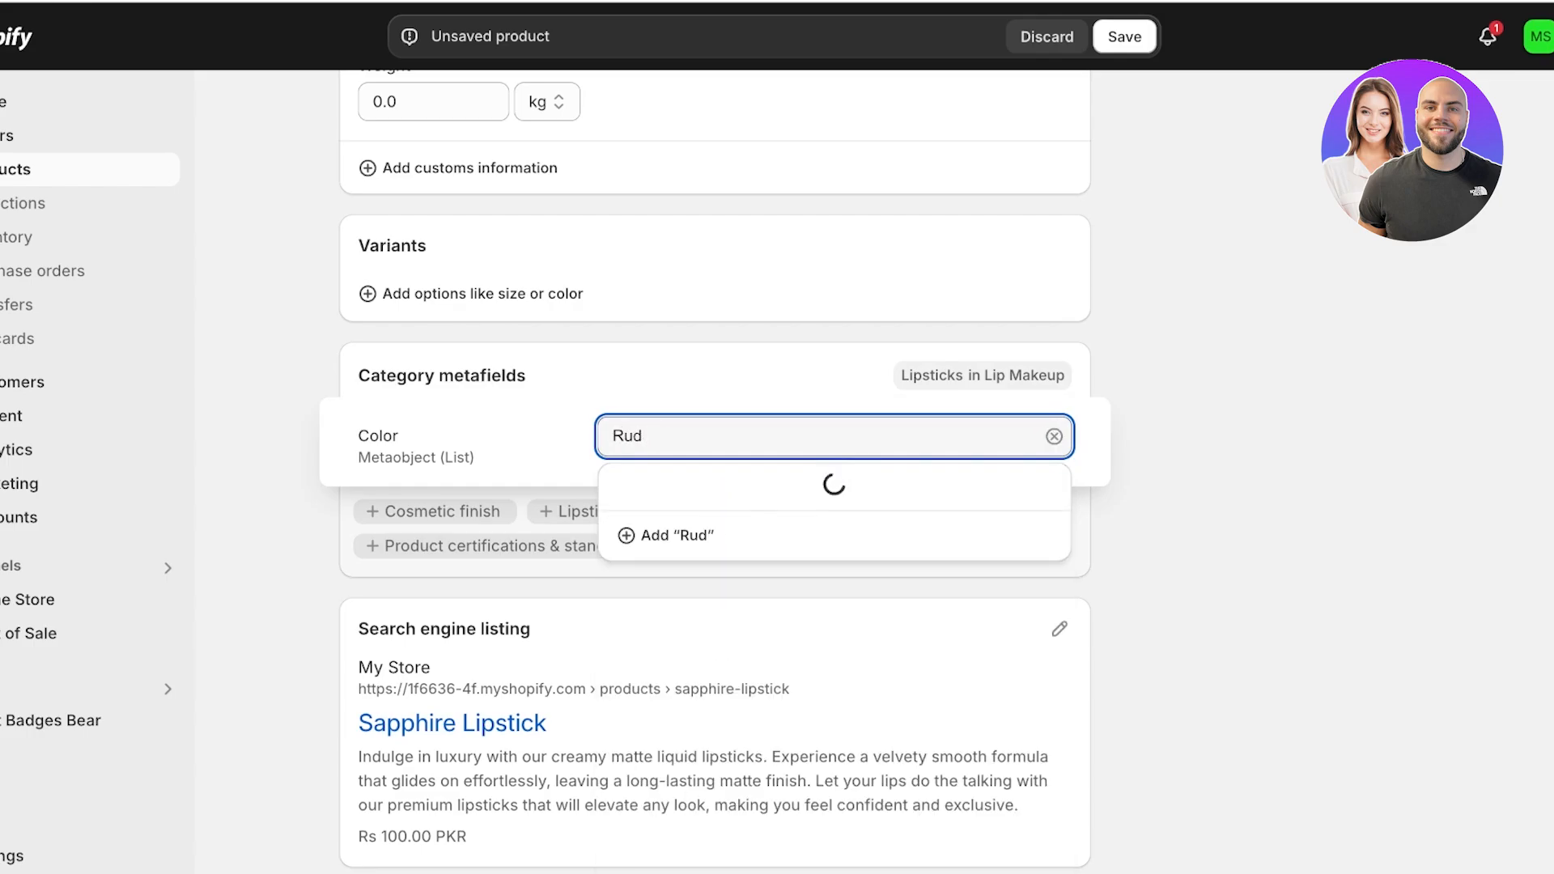
pyautogui.press('BackSpace')
pyautogui.write('by Red')
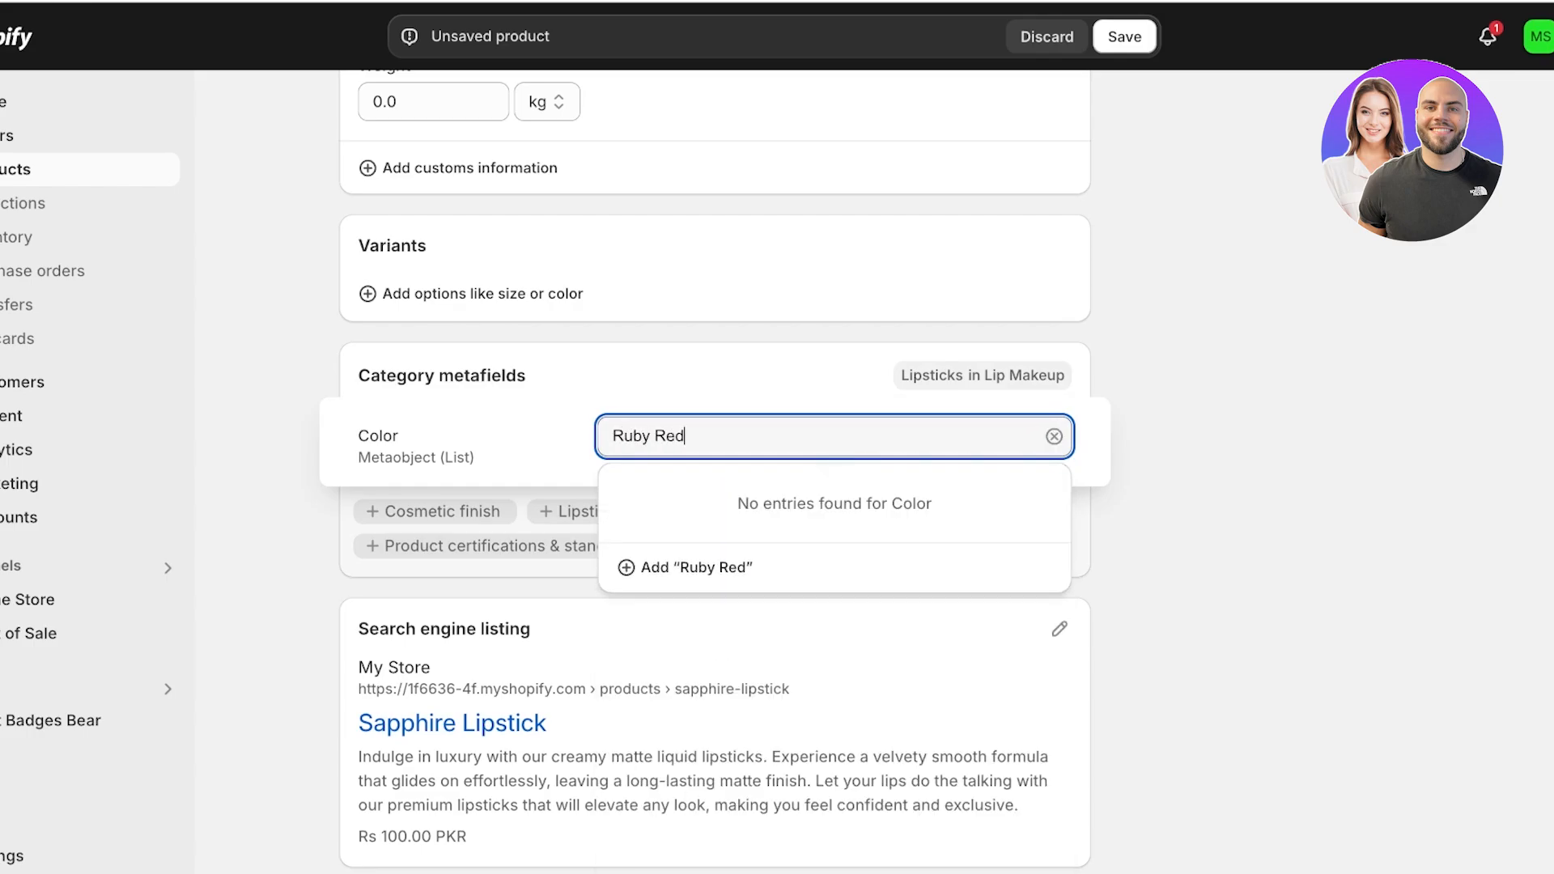
pyautogui.press('Down')
pyautogui.press('Return')
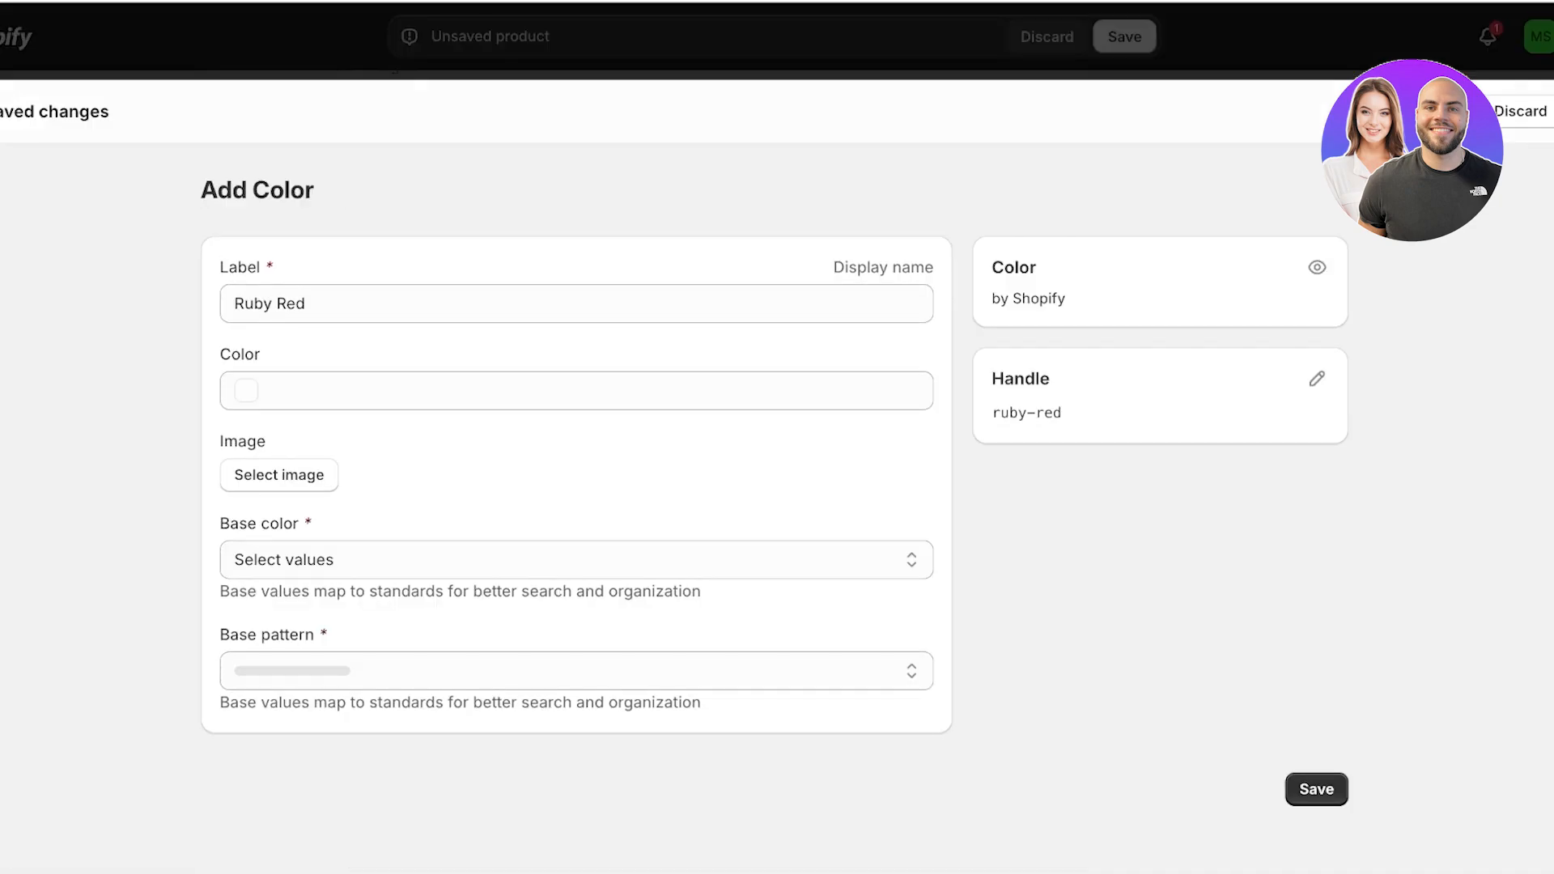
# Pick the dark red shade #832626 as the color value of the Ruby Red entry.
pyautogui.click(332, 390)
pyautogui.click(333, 453)
pyautogui.moveTo(333, 453); pyautogui.dragTo(372, 520)
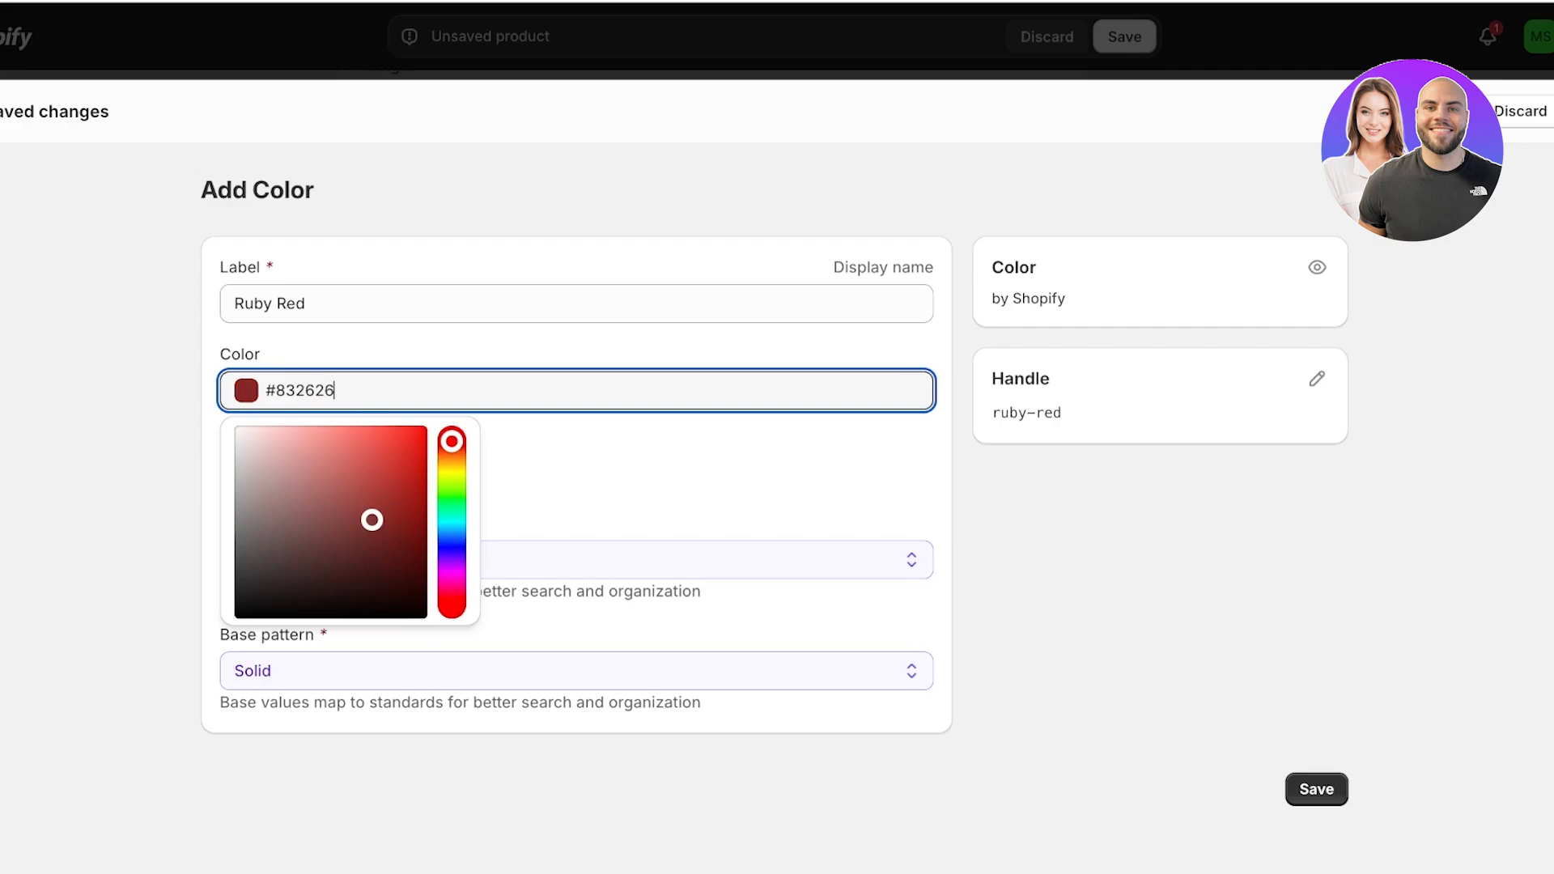
# Assign the DRAMA_2 image to the Ruby Red color entry and save it with the Red base color and Solid pattern.
pyautogui.click(281, 472)
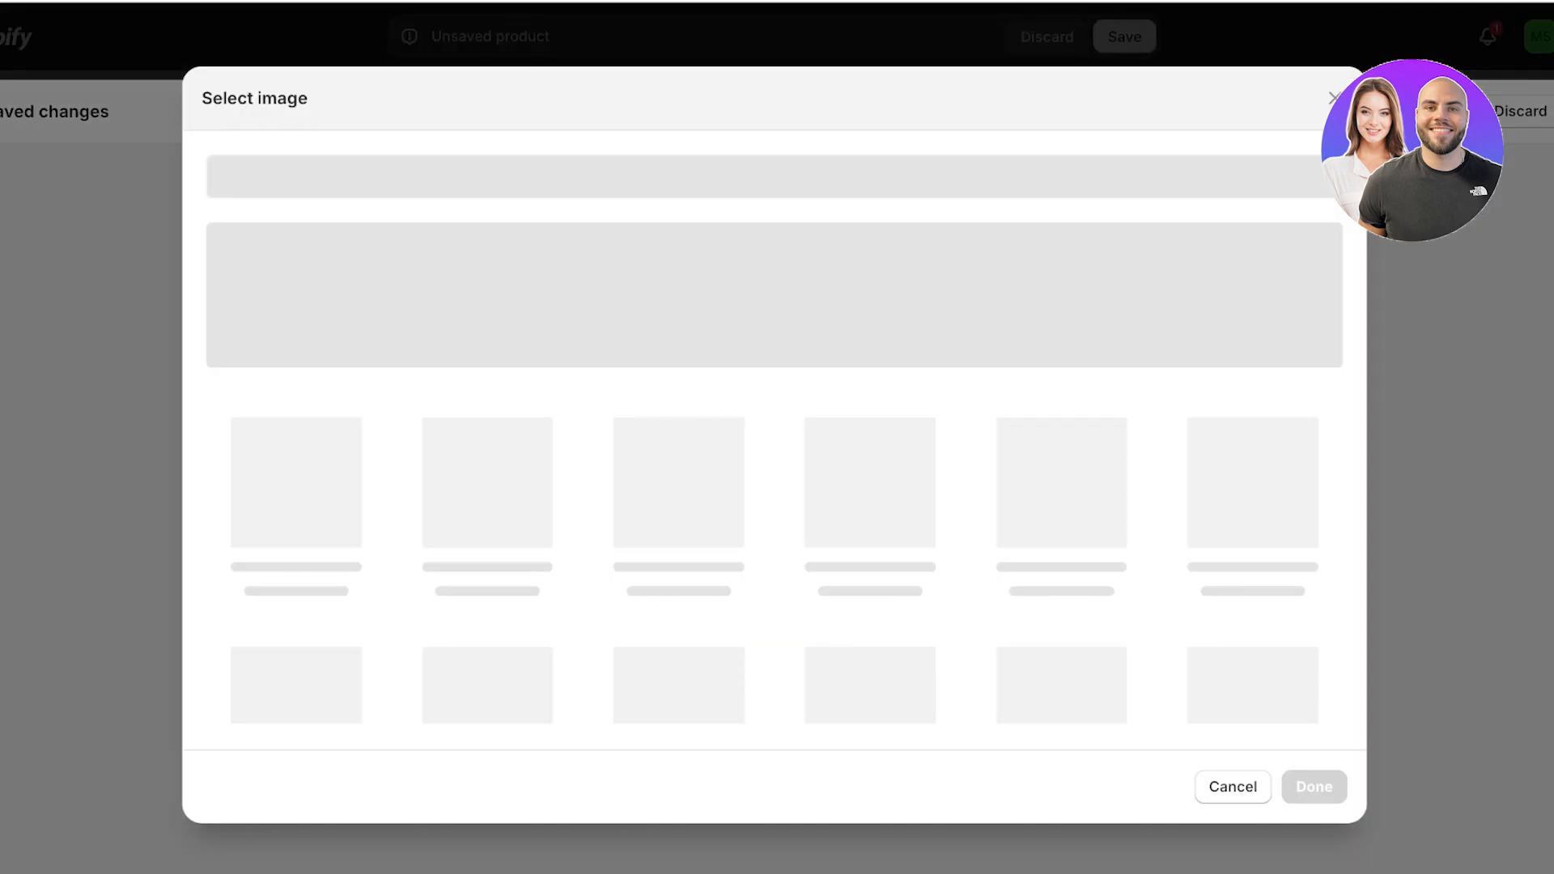
pyautogui.click(487, 523)
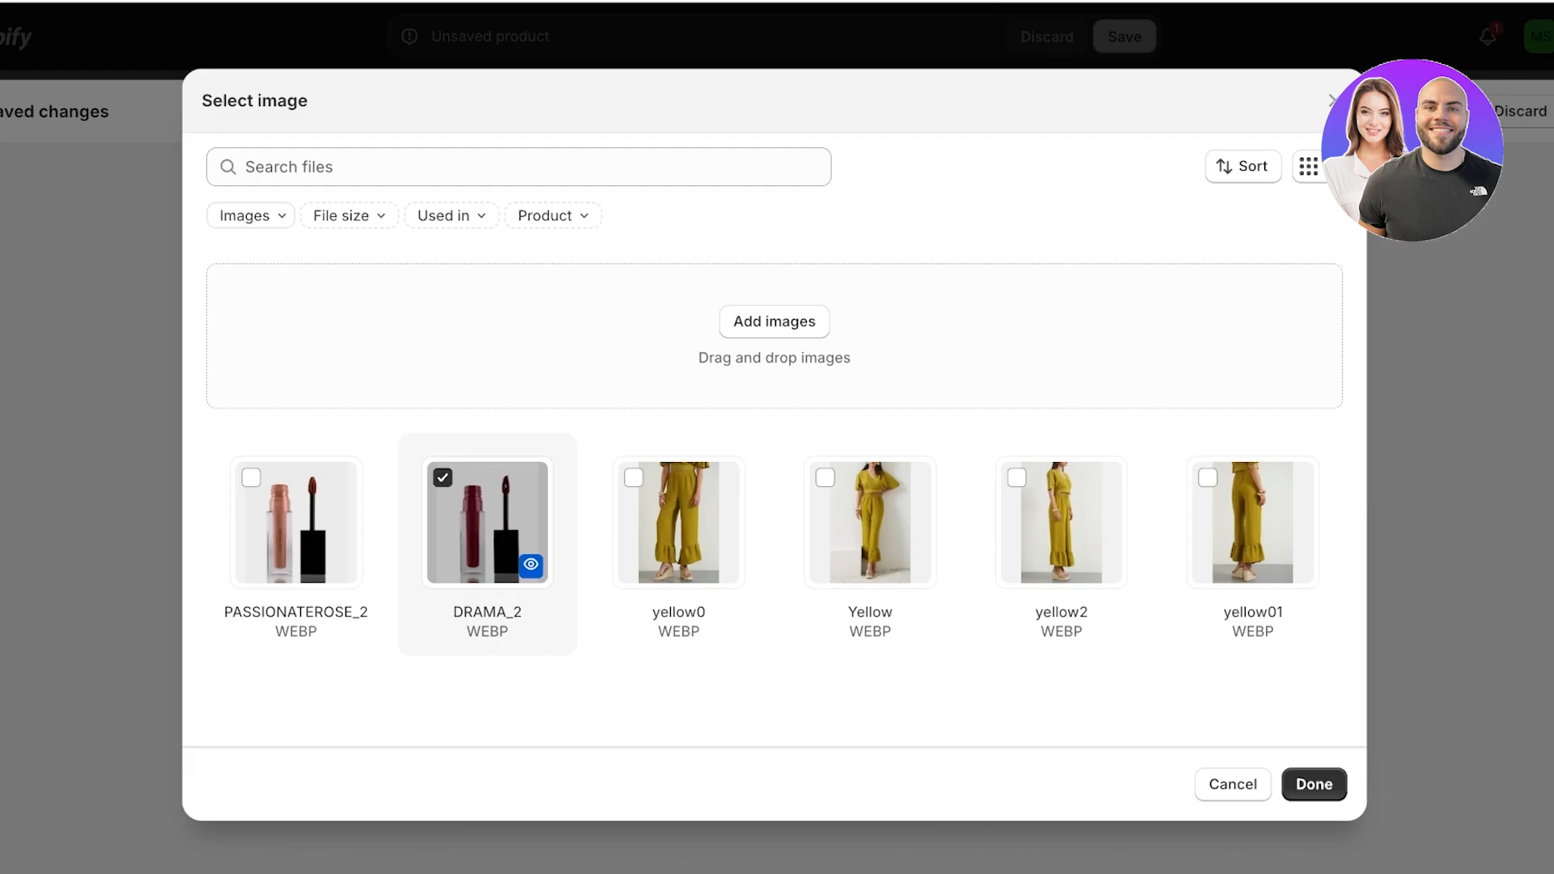
pyautogui.click(1313, 783)
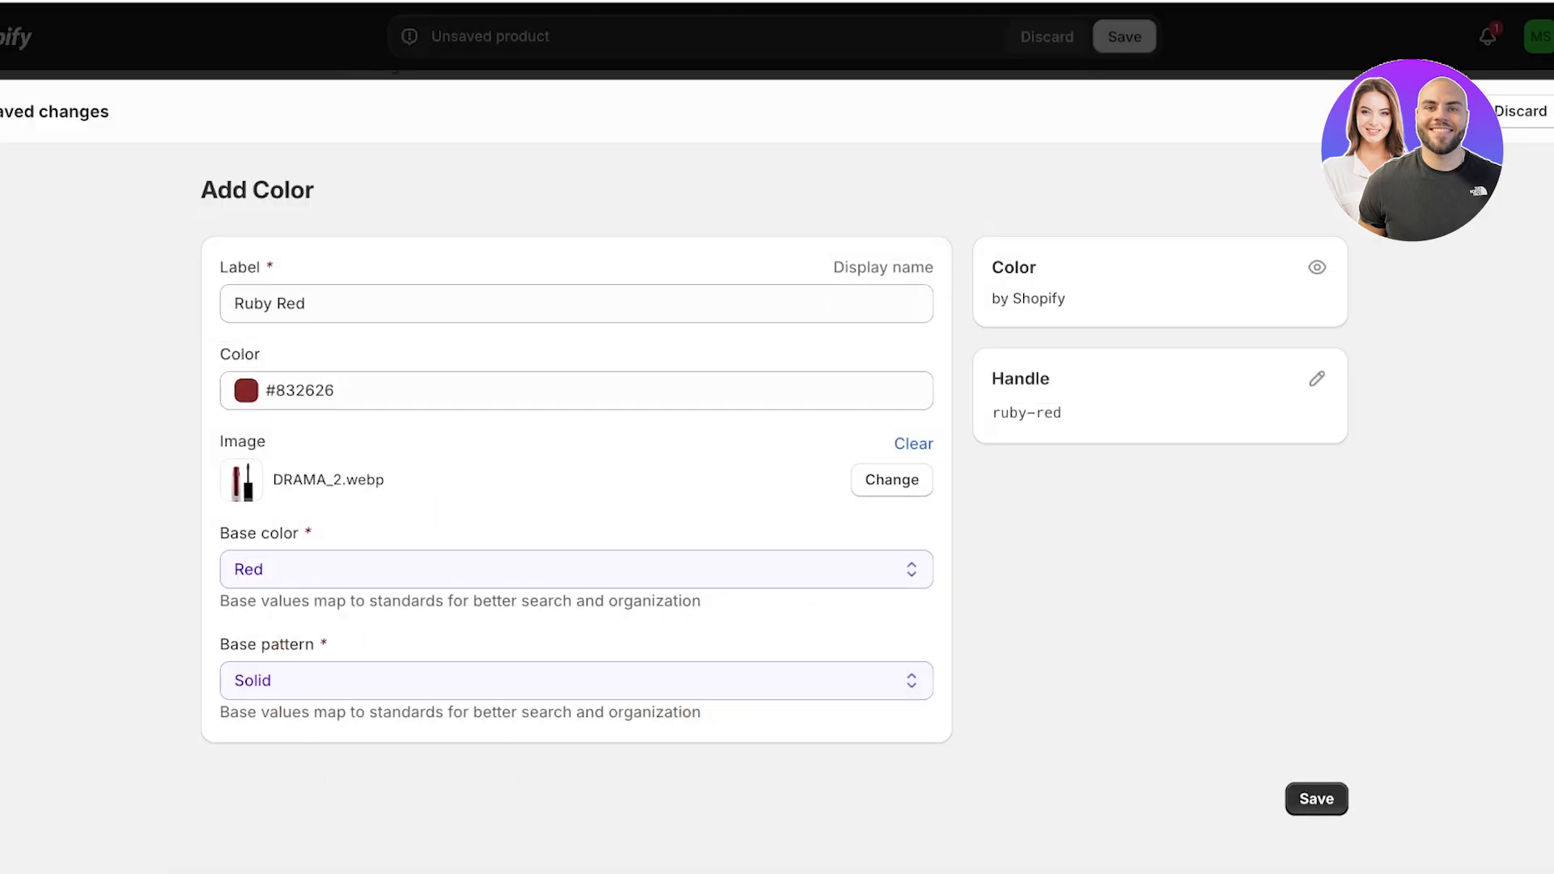
pyautogui.click(576, 681)
pyautogui.click(1132, 647)
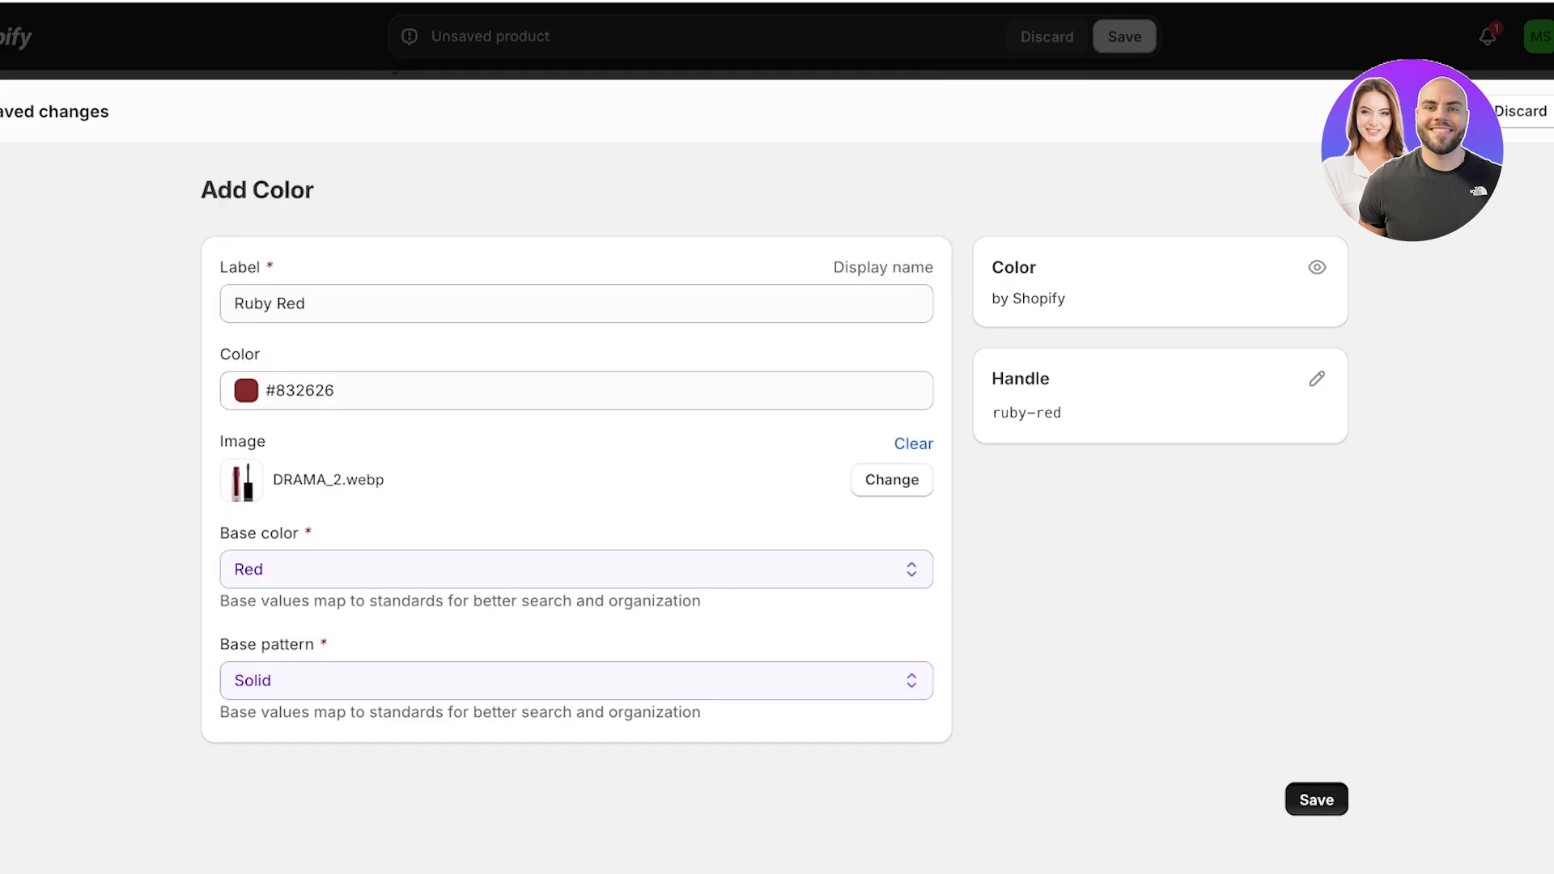
pyautogui.click(1316, 798)
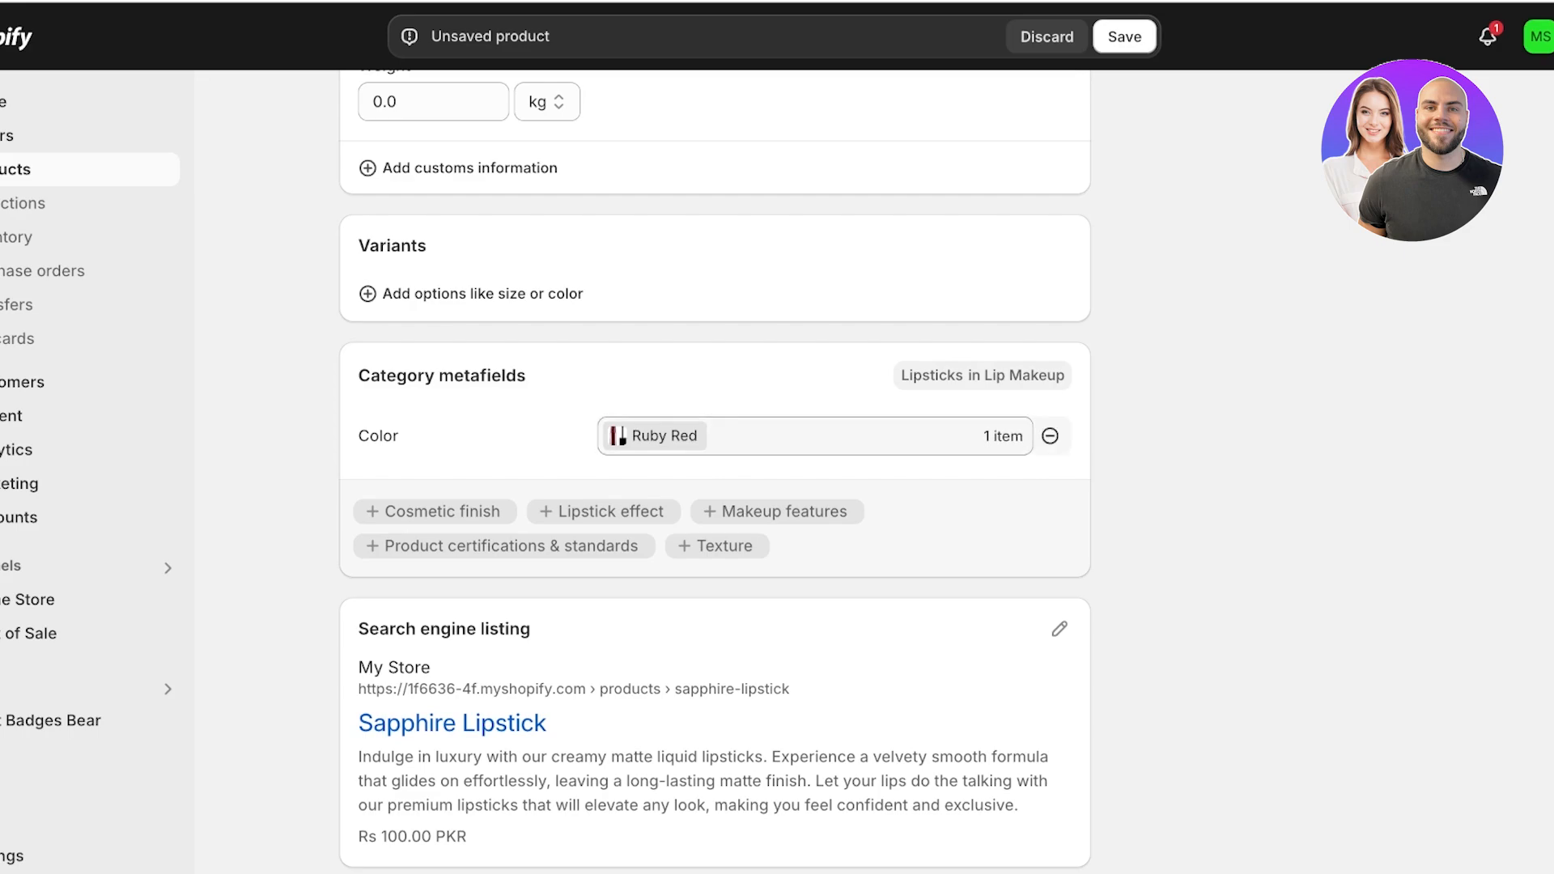
# Add a variant option to the product connected to the Color metafield.
pyautogui.click(482, 292)
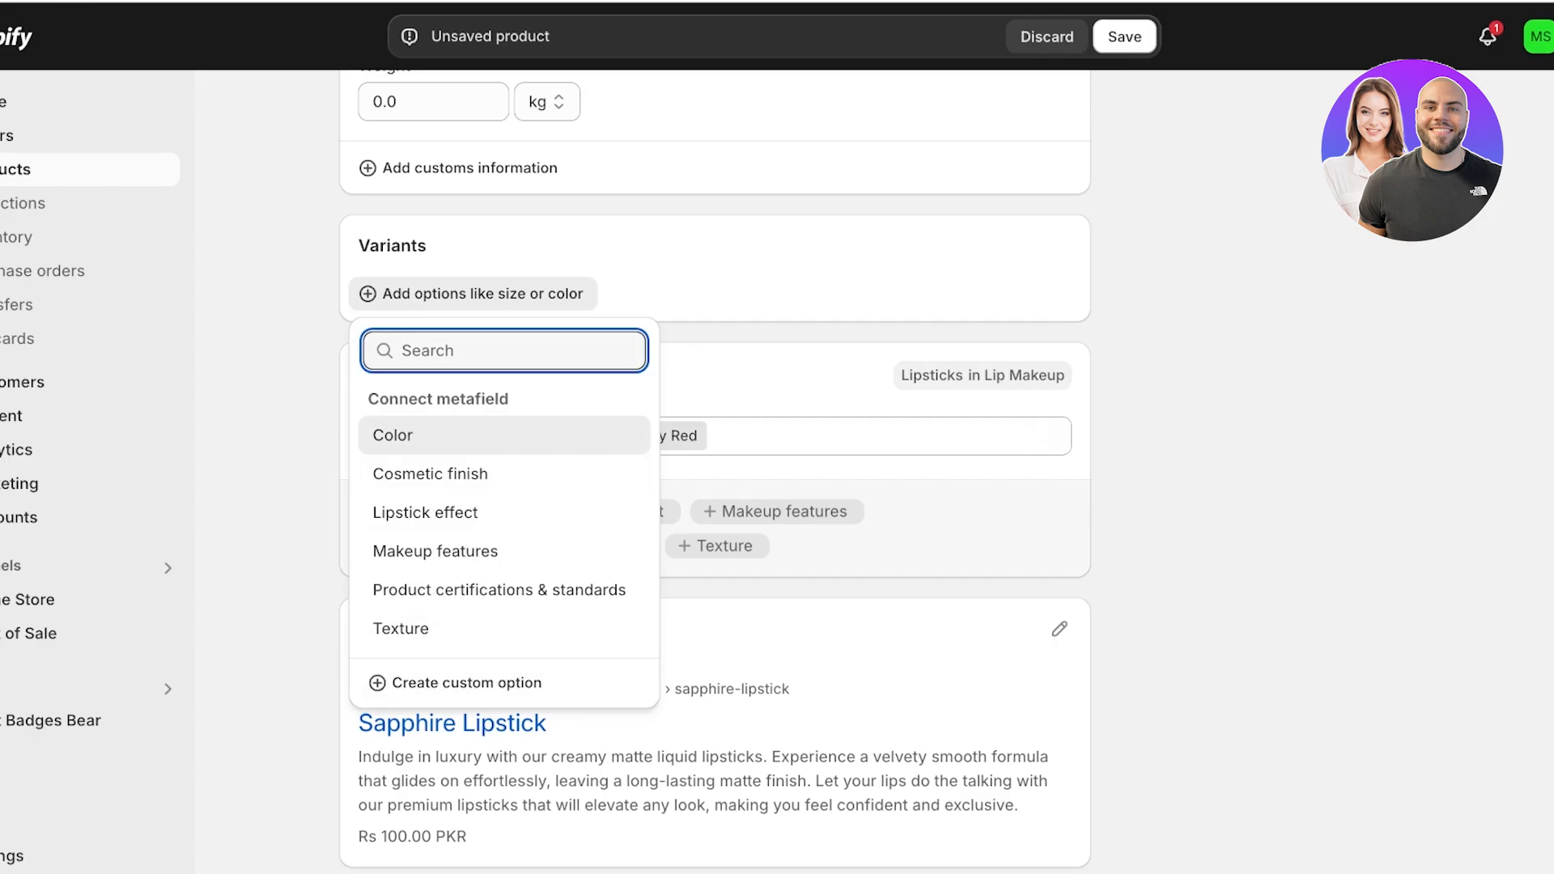
pyautogui.click(393, 435)
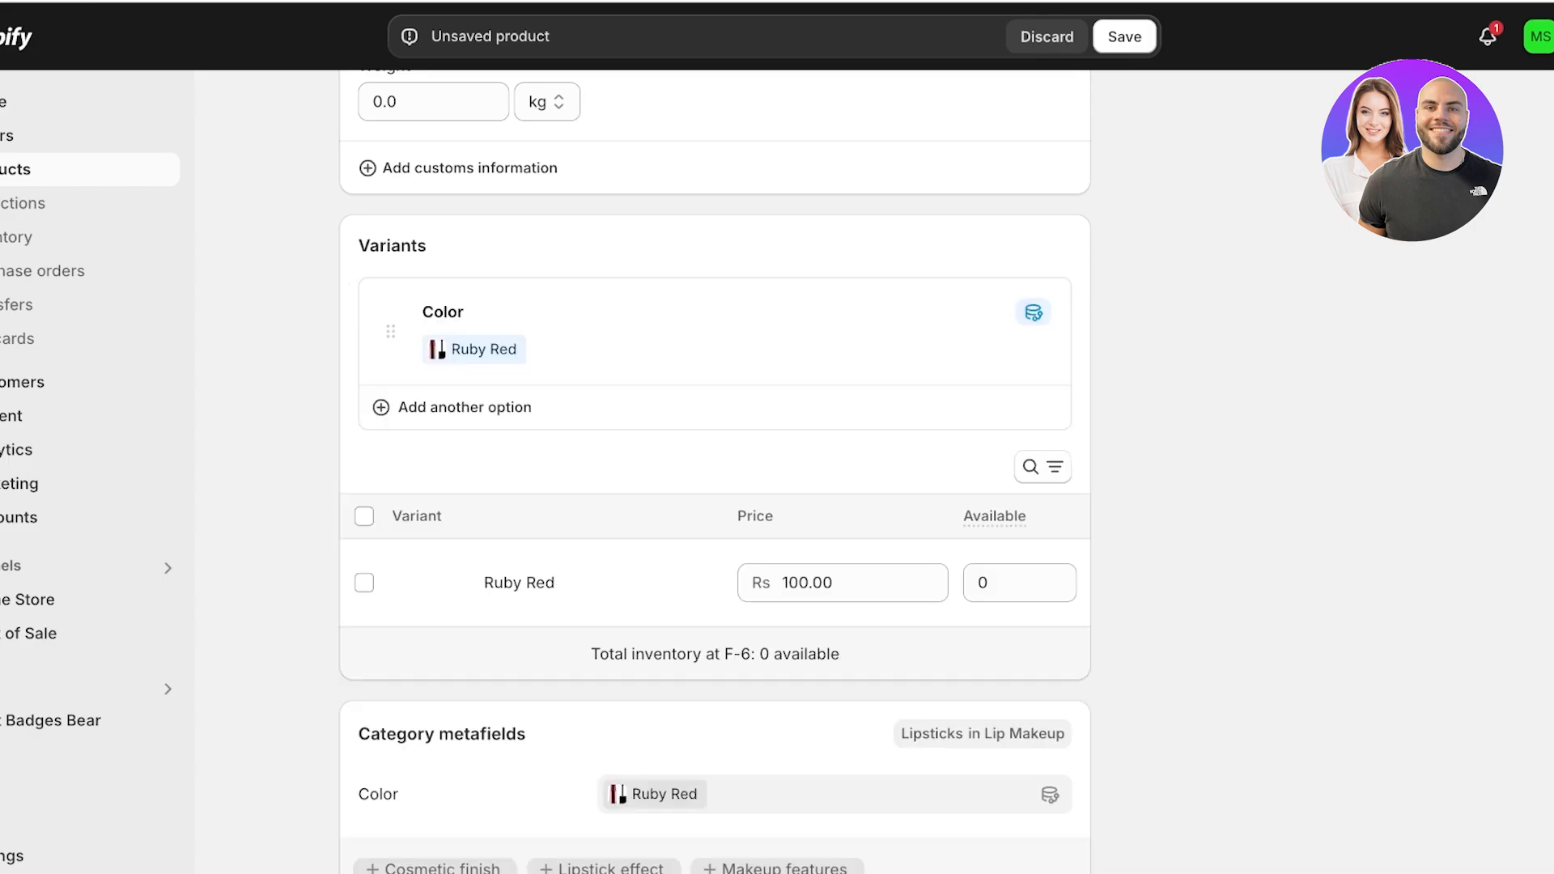
pyautogui.scroll(3, 714, 469)
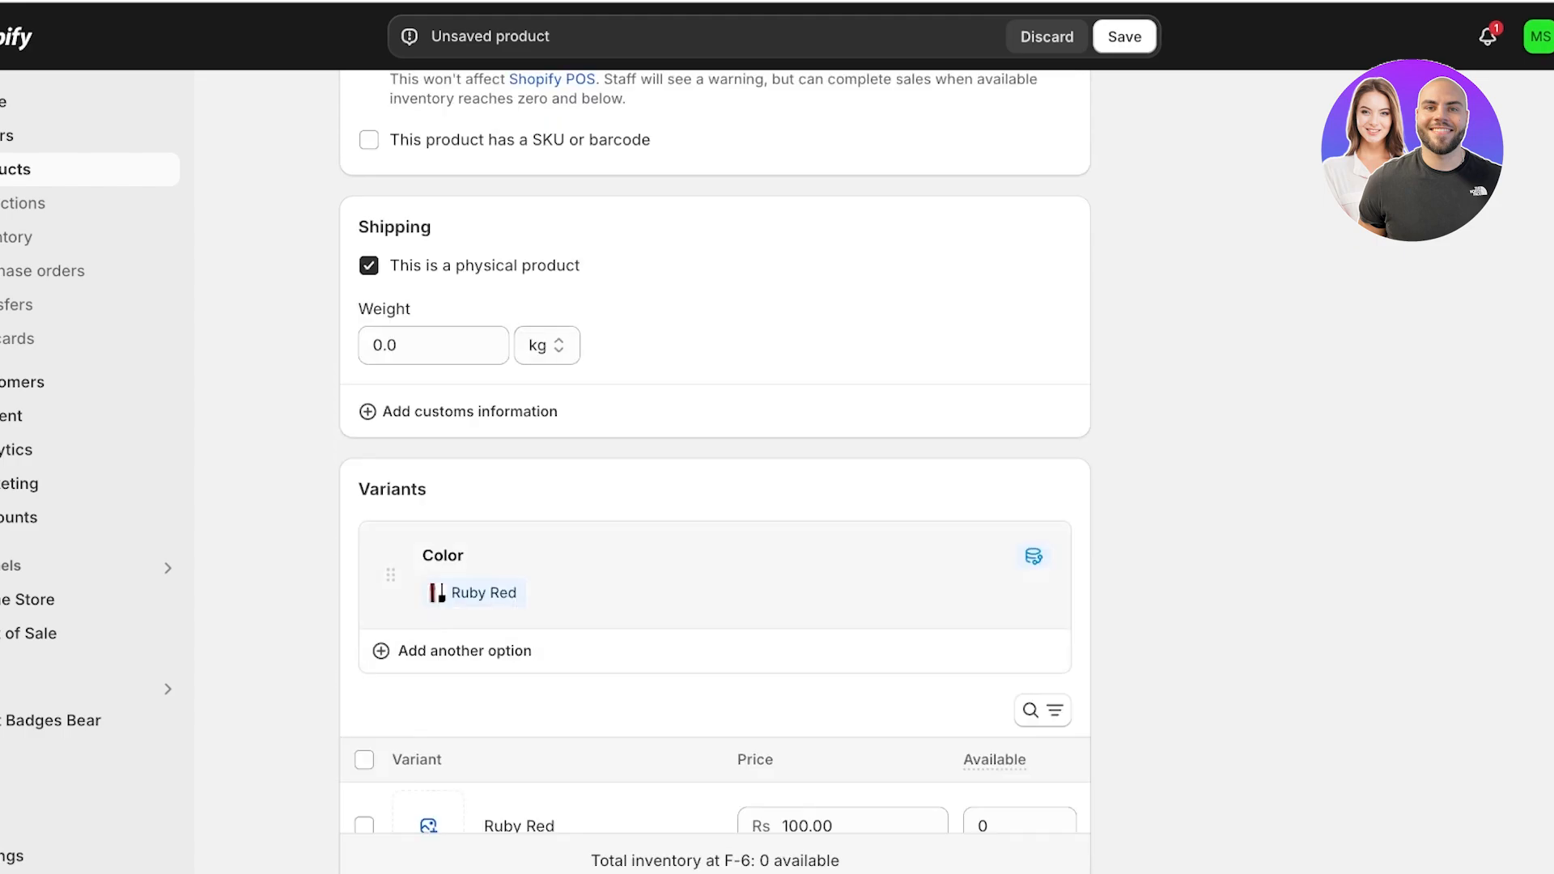
pyautogui.scroll(-3, 714, 470)
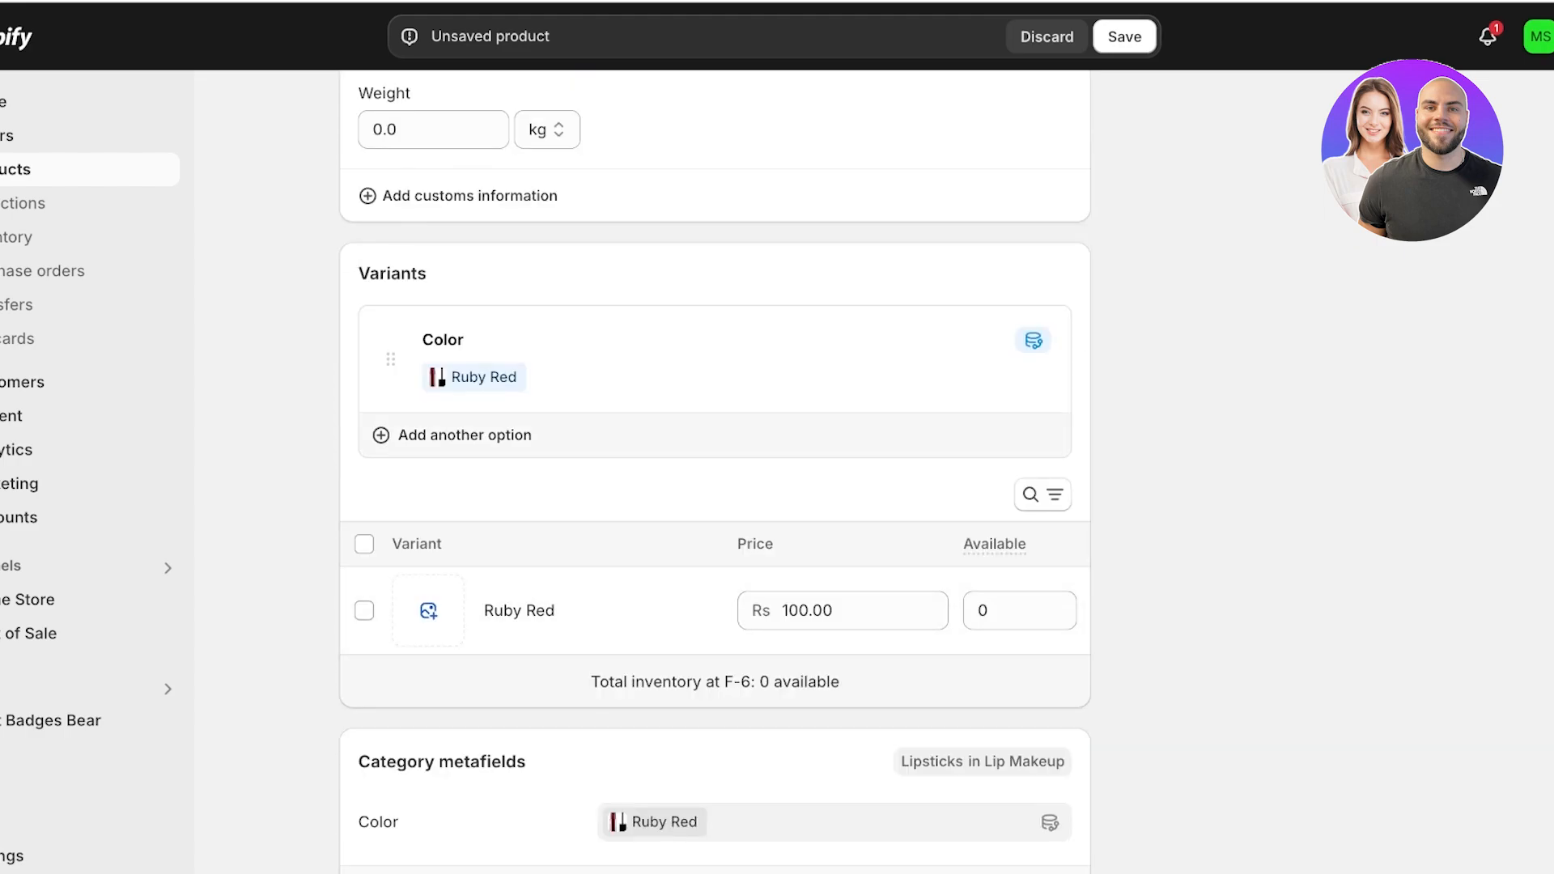
# Open the Color variant option for editing and start a new color entry labelled "Nude Lips".
pyautogui.click(464, 435)
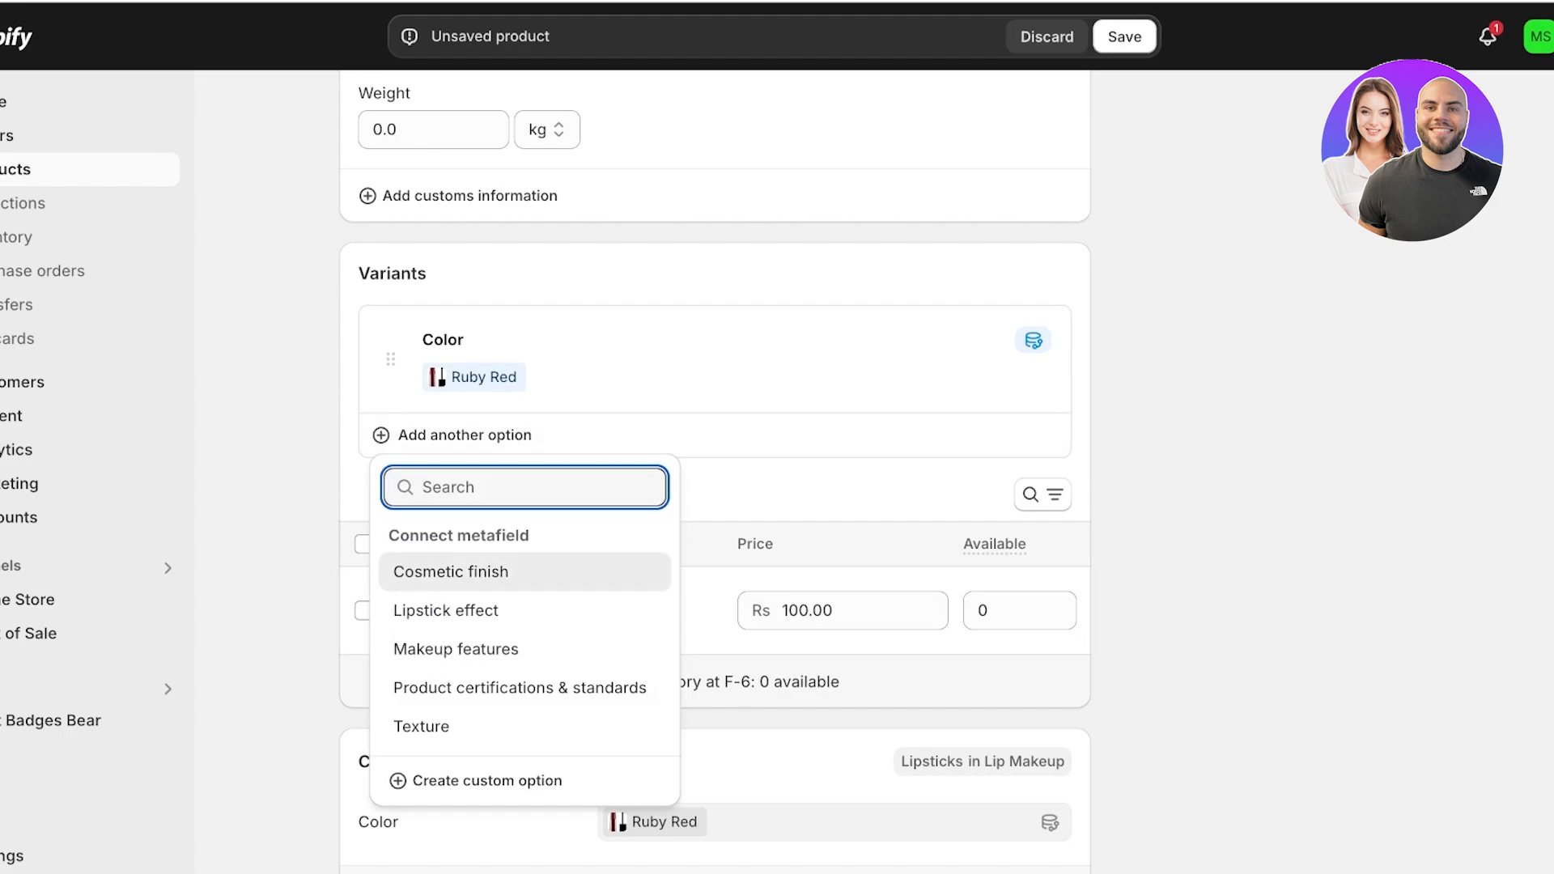
pyautogui.click(451, 571)
pyautogui.click(648, 359)
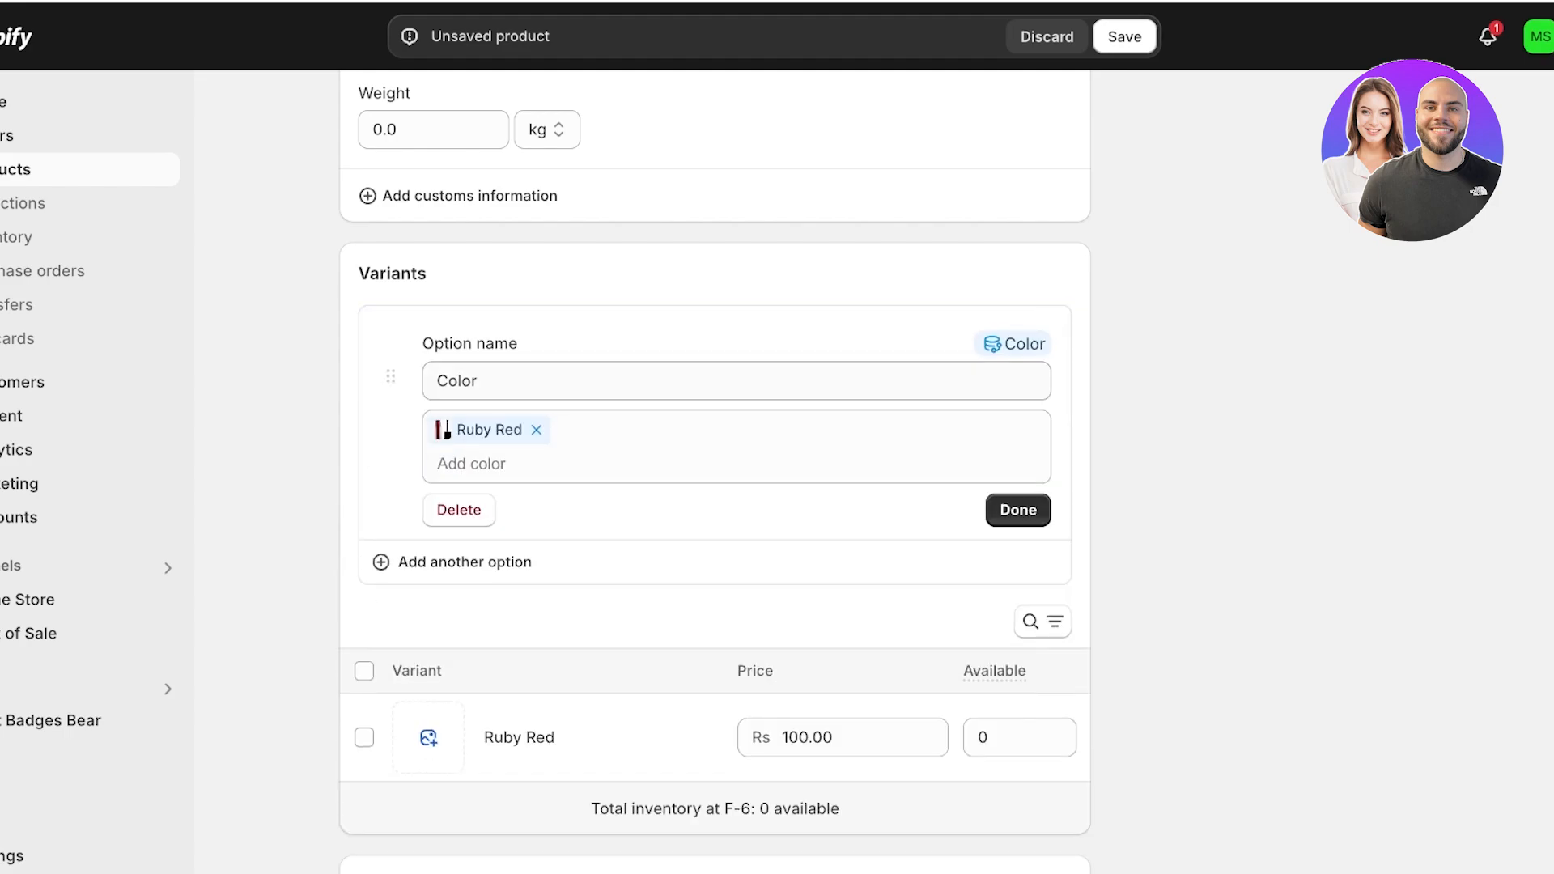
pyautogui.click(647, 458)
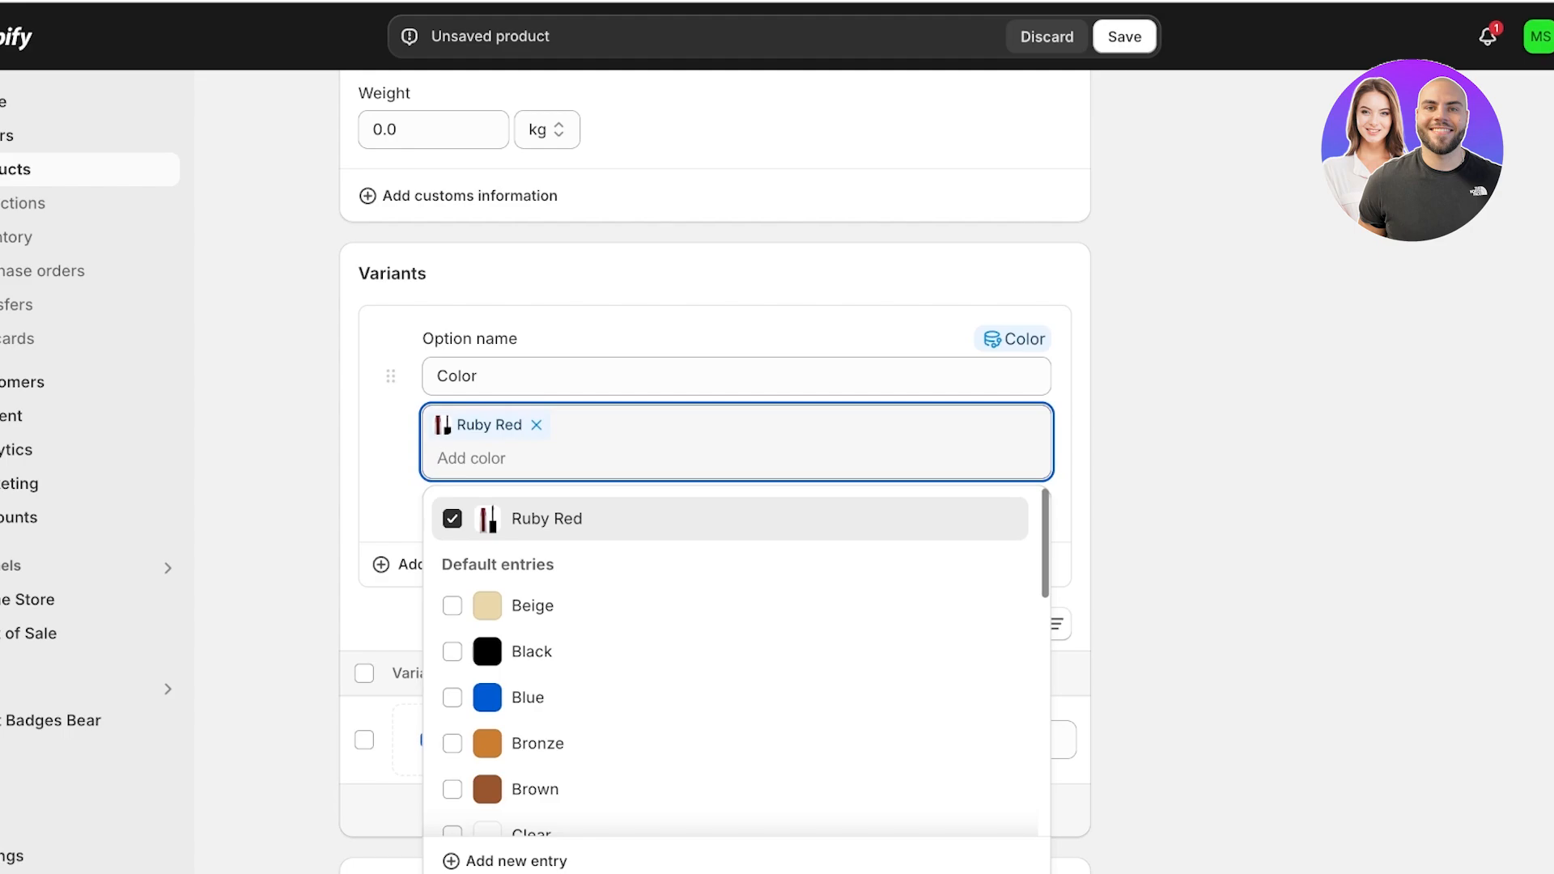
pyautogui.write('Nude Pink')
pyautogui.press('BackSpace')
pyautogui.press('BackSpace')
pyautogui.press('BackSpace')
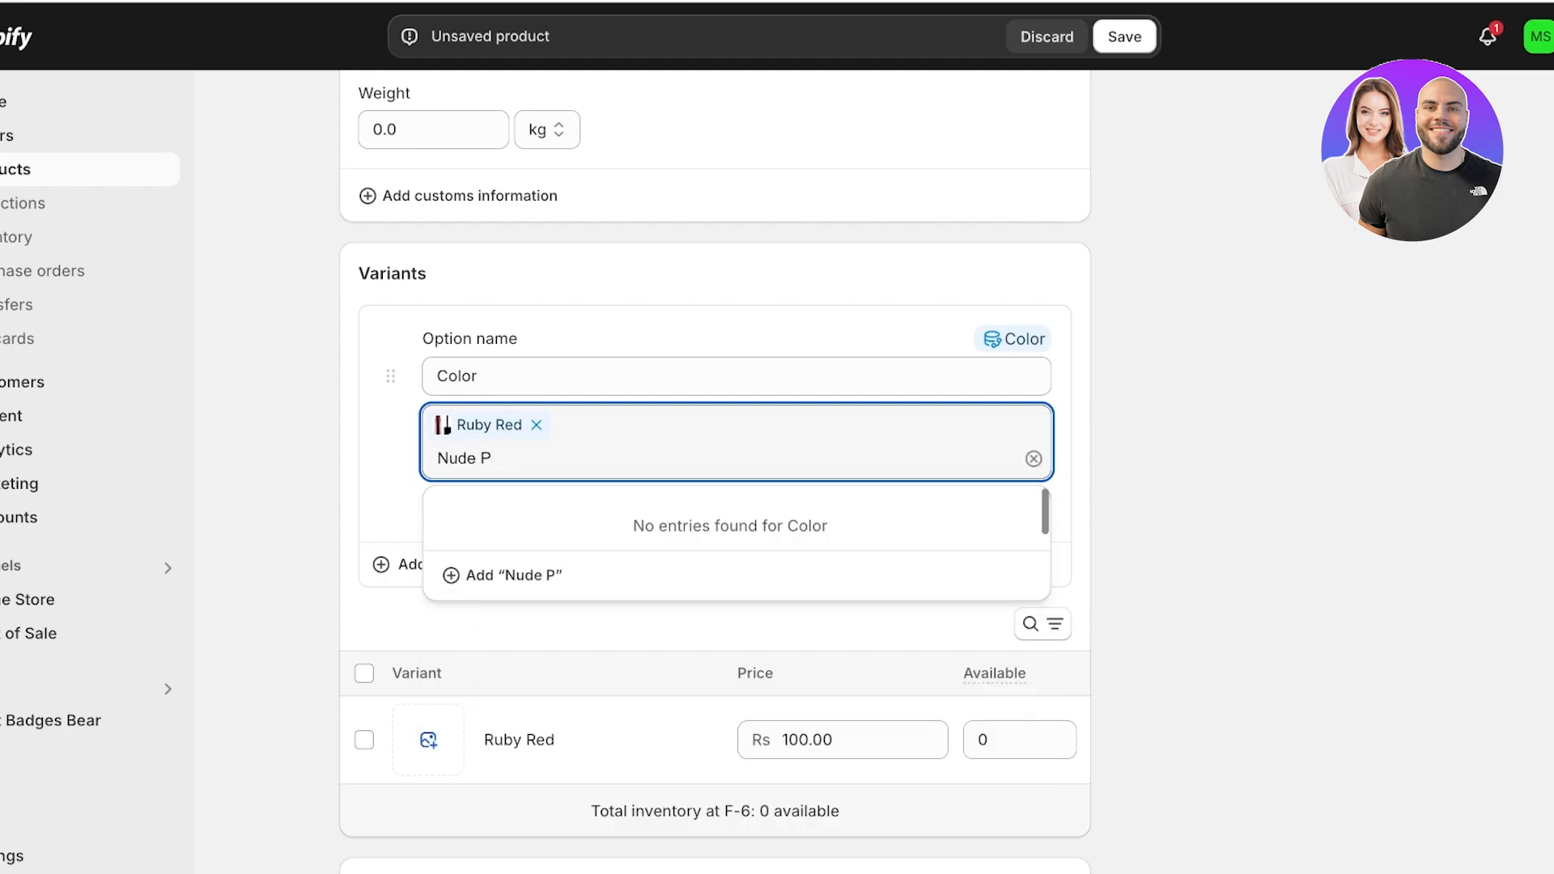
pyautogui.press('BackSpace')
pyautogui.write('Lips')
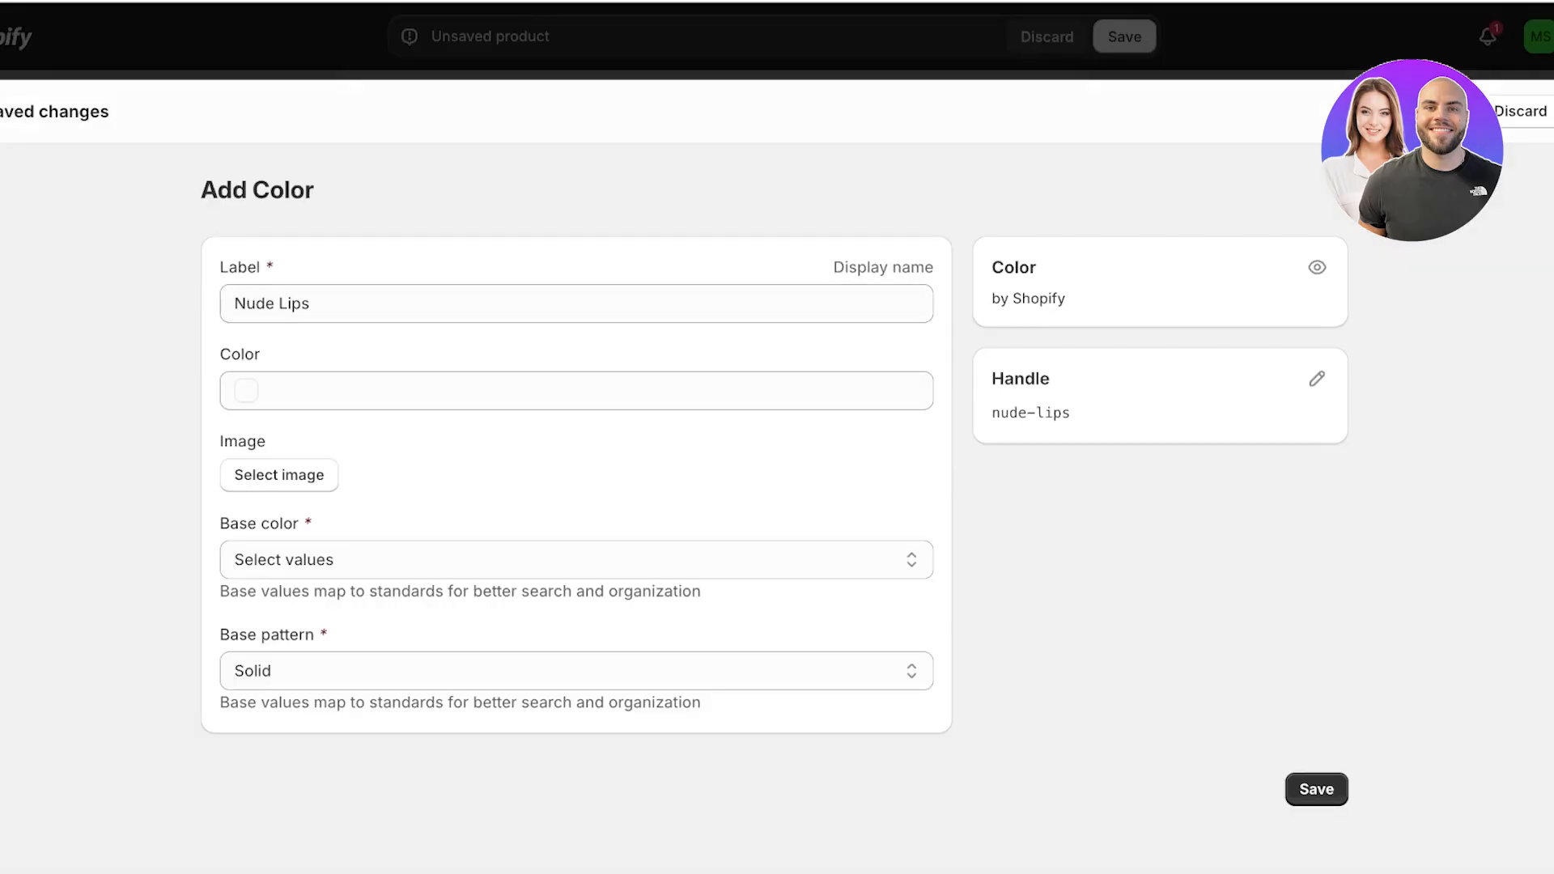
# Assign the PASSIONATEROSE_2 image to the Nude Lips color entry.
pyautogui.click(279, 474)
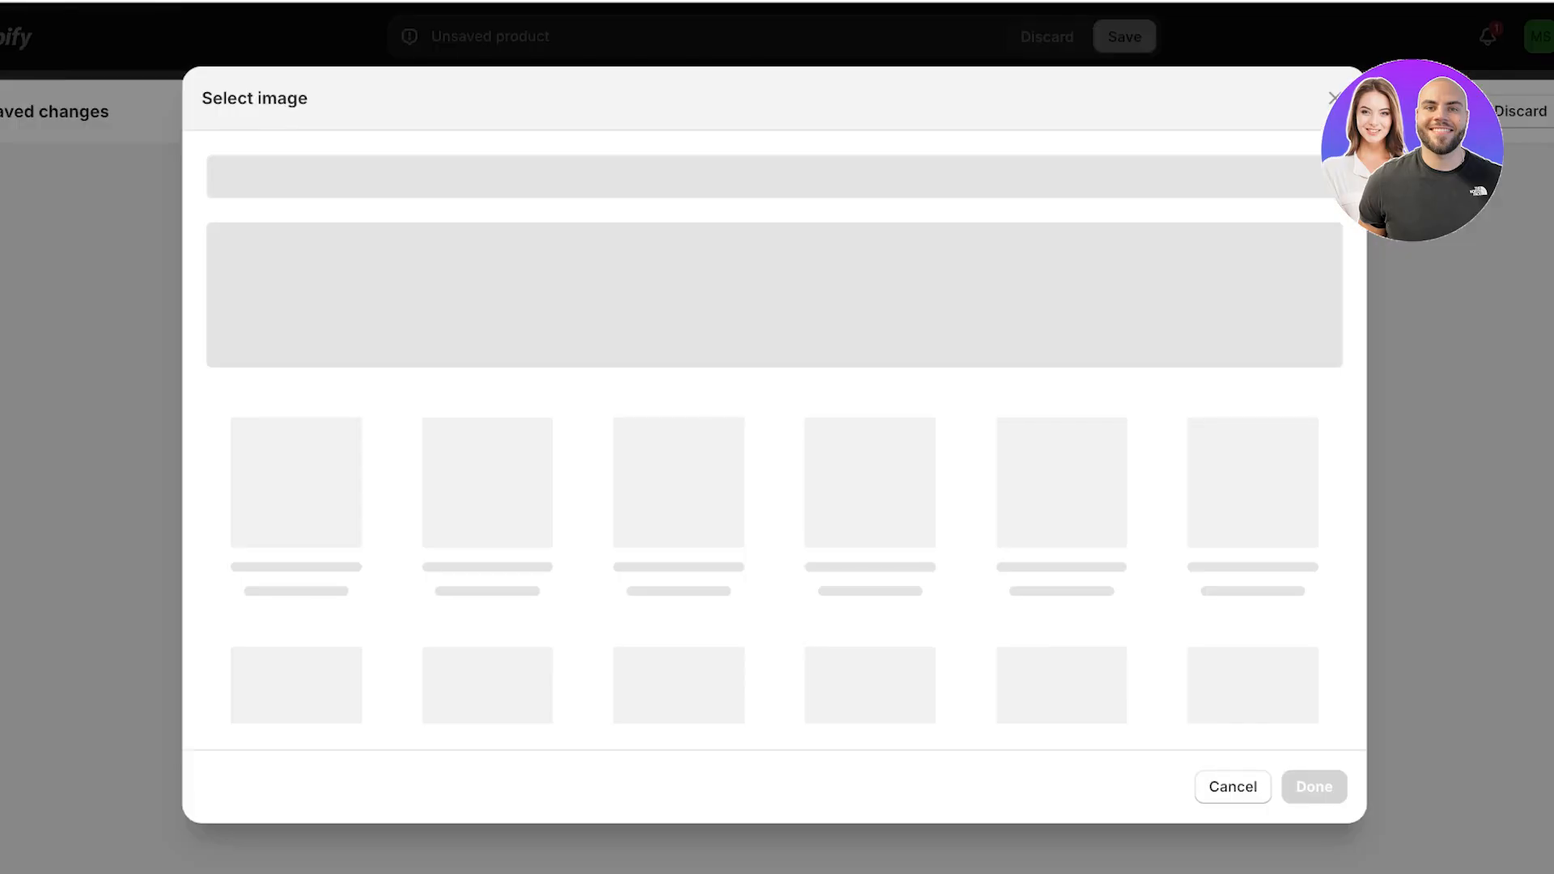
pyautogui.click(296, 522)
pyautogui.click(1313, 783)
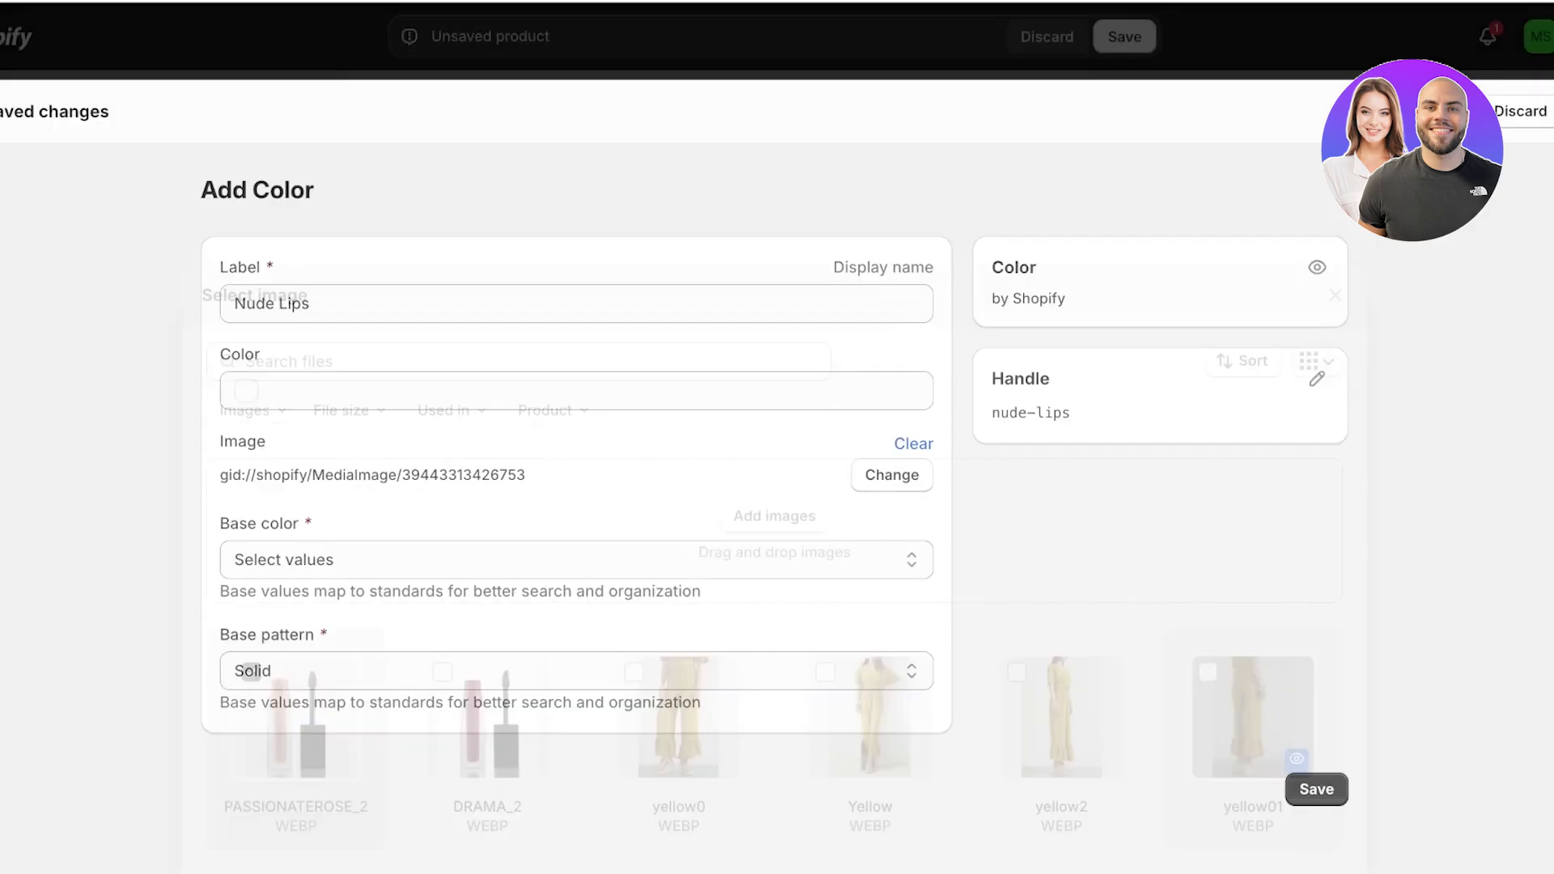
# Pick the light pink shade #F5C0C5 as the color value of the Nude Lips entry.
pyautogui.click(576, 391)
pyautogui.click(362, 486)
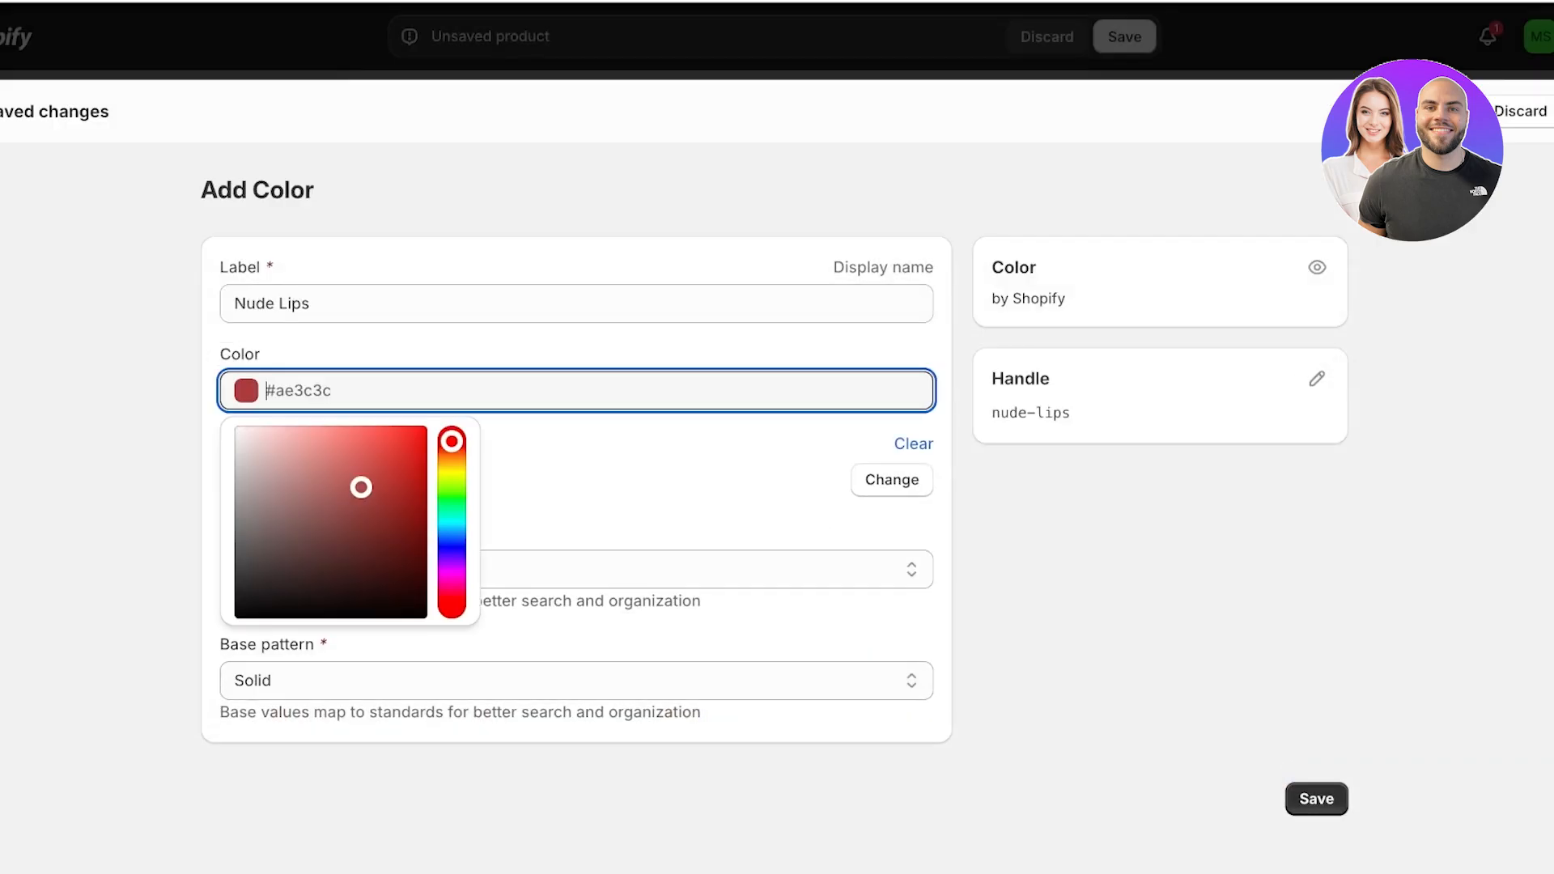
pyautogui.moveTo(452, 441); pyautogui.dragTo(452, 587)
pyautogui.moveTo(364, 487); pyautogui.dragTo(276, 433)
pyautogui.moveTo(452, 588); pyautogui.dragTo(452, 605)
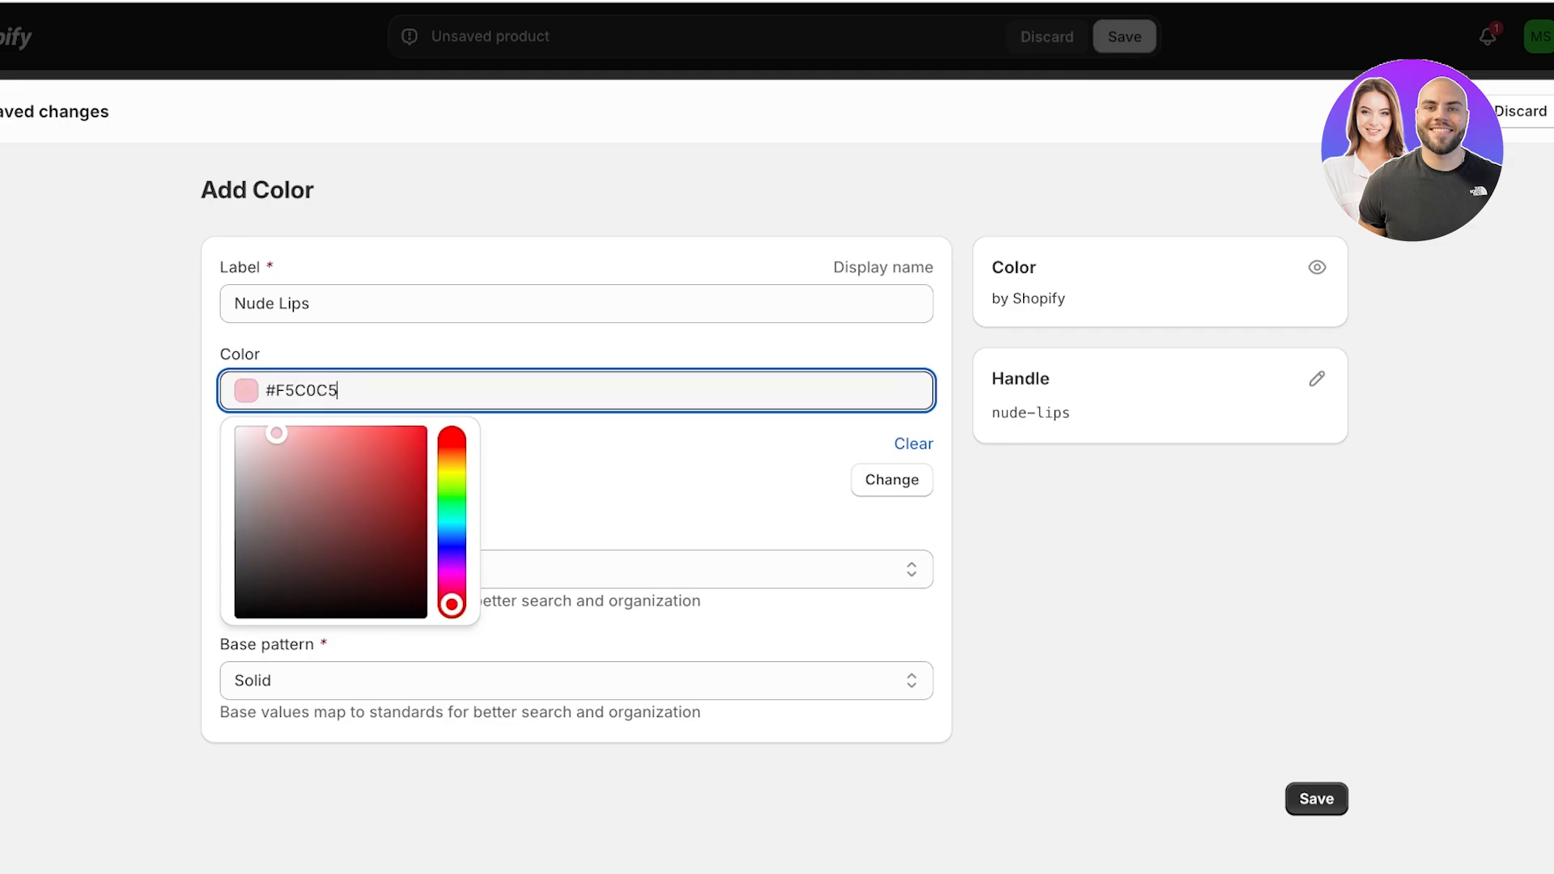
pyautogui.click(582, 518)
# Set the base color of the Nude Lips entry to Pink, save the entry and finish editing the Color option.
pyautogui.click(1316, 798)
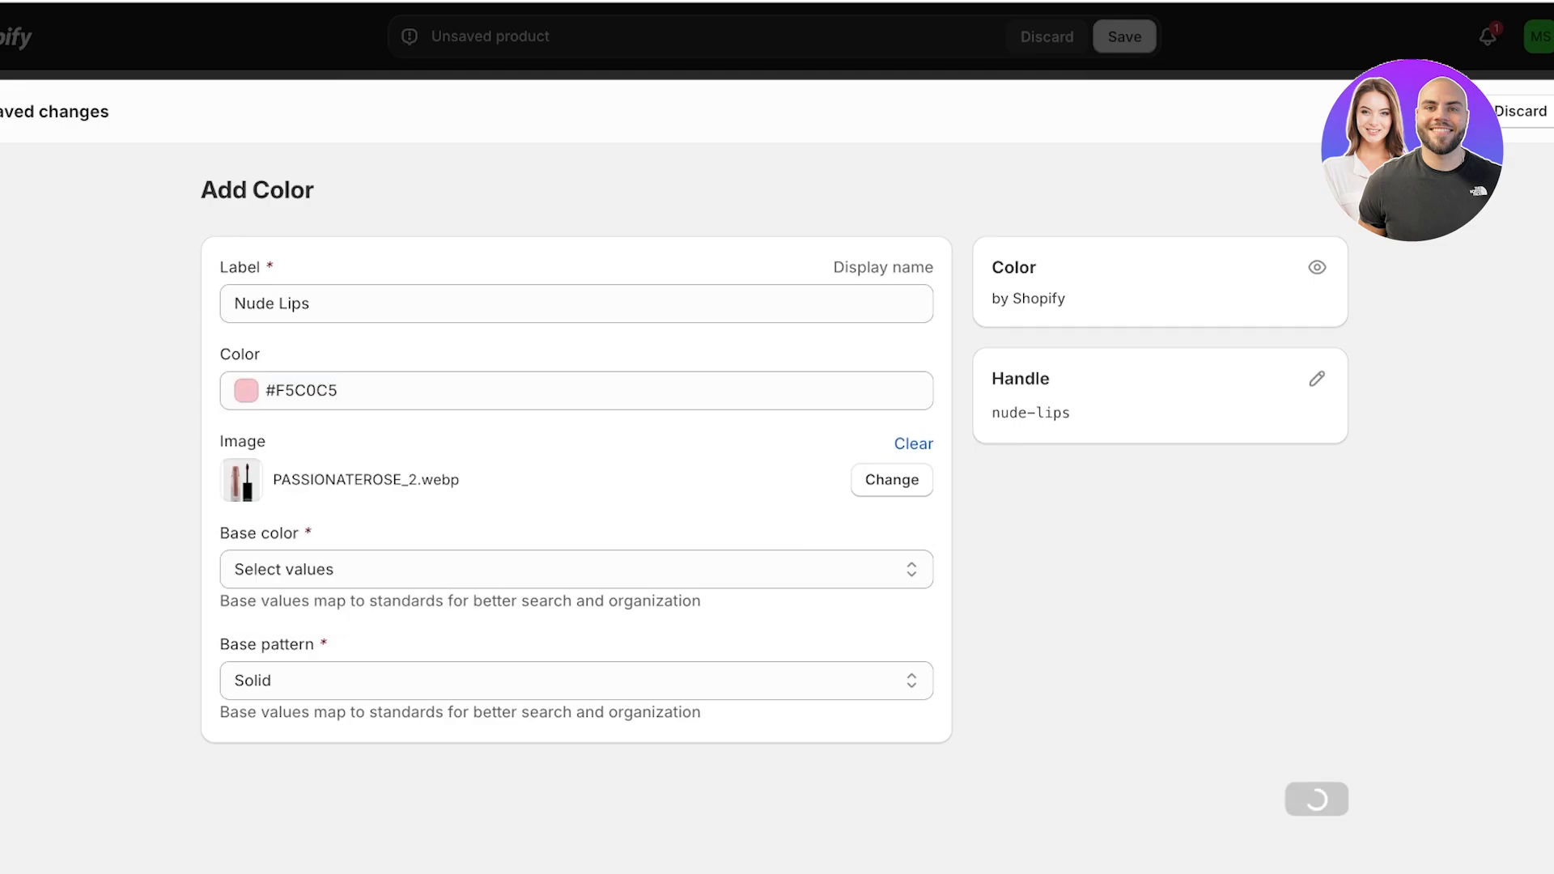
pyautogui.doubleClick(576, 659)
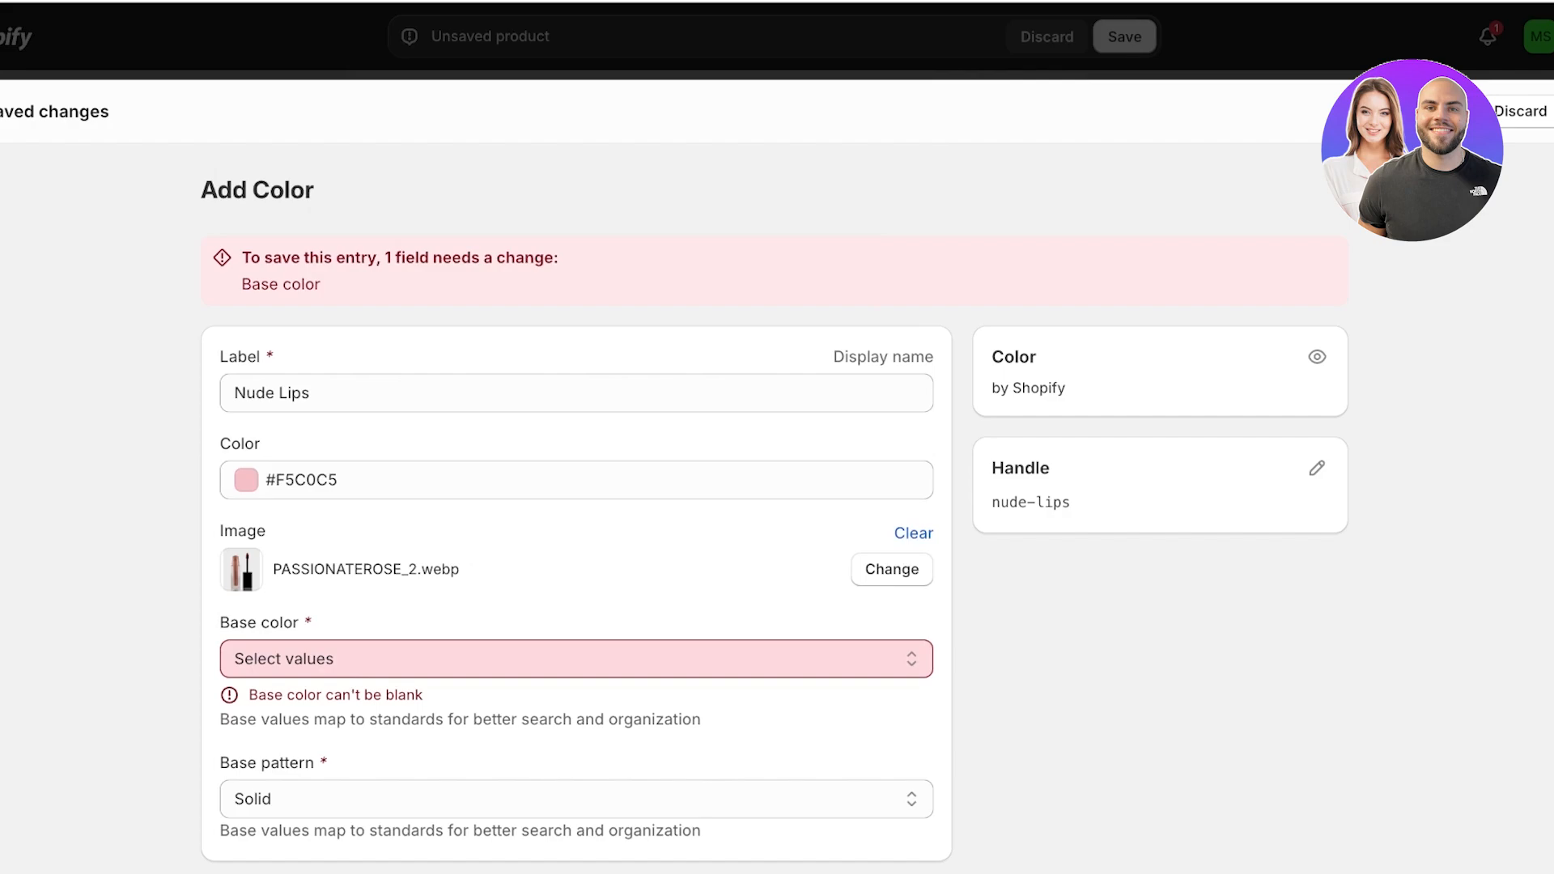
pyautogui.click(576, 659)
pyautogui.write('pin')
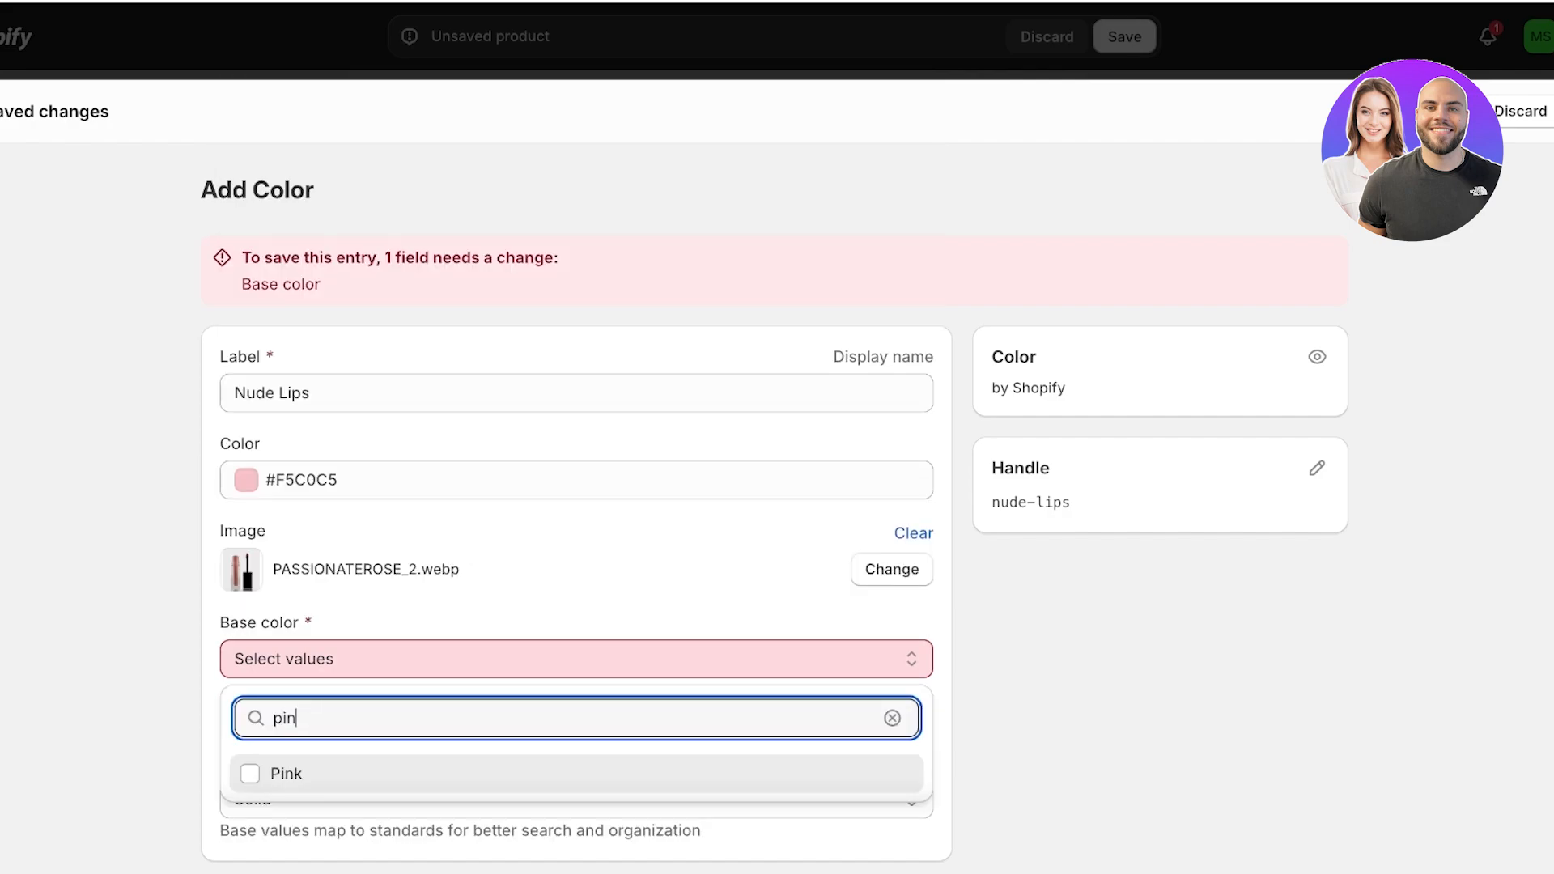
pyautogui.click(286, 773)
pyautogui.click(1161, 688)
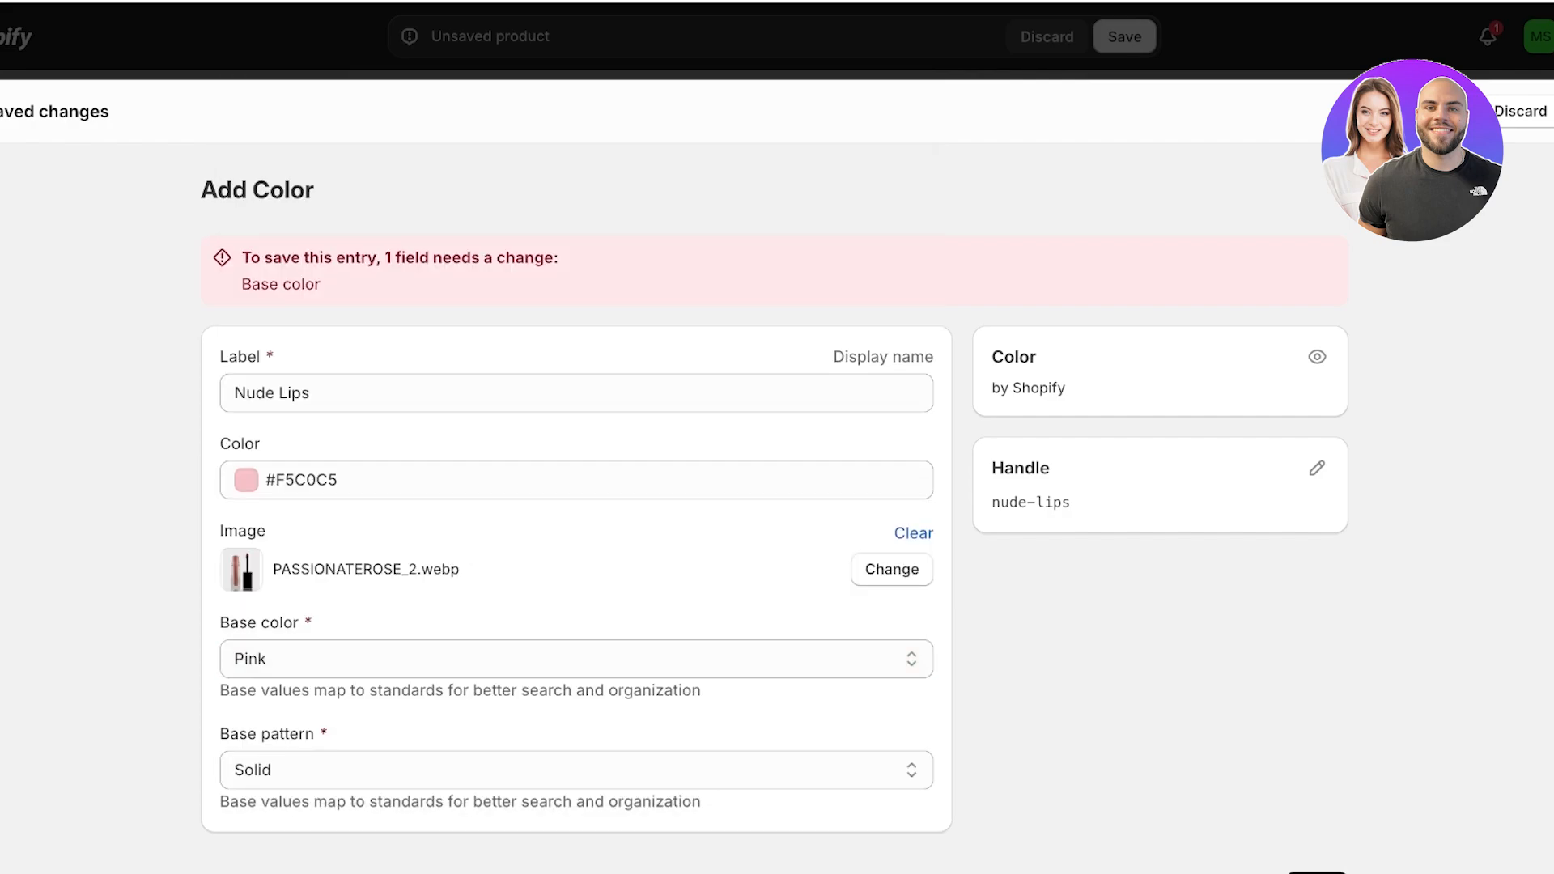
pyautogui.click(1318, 799)
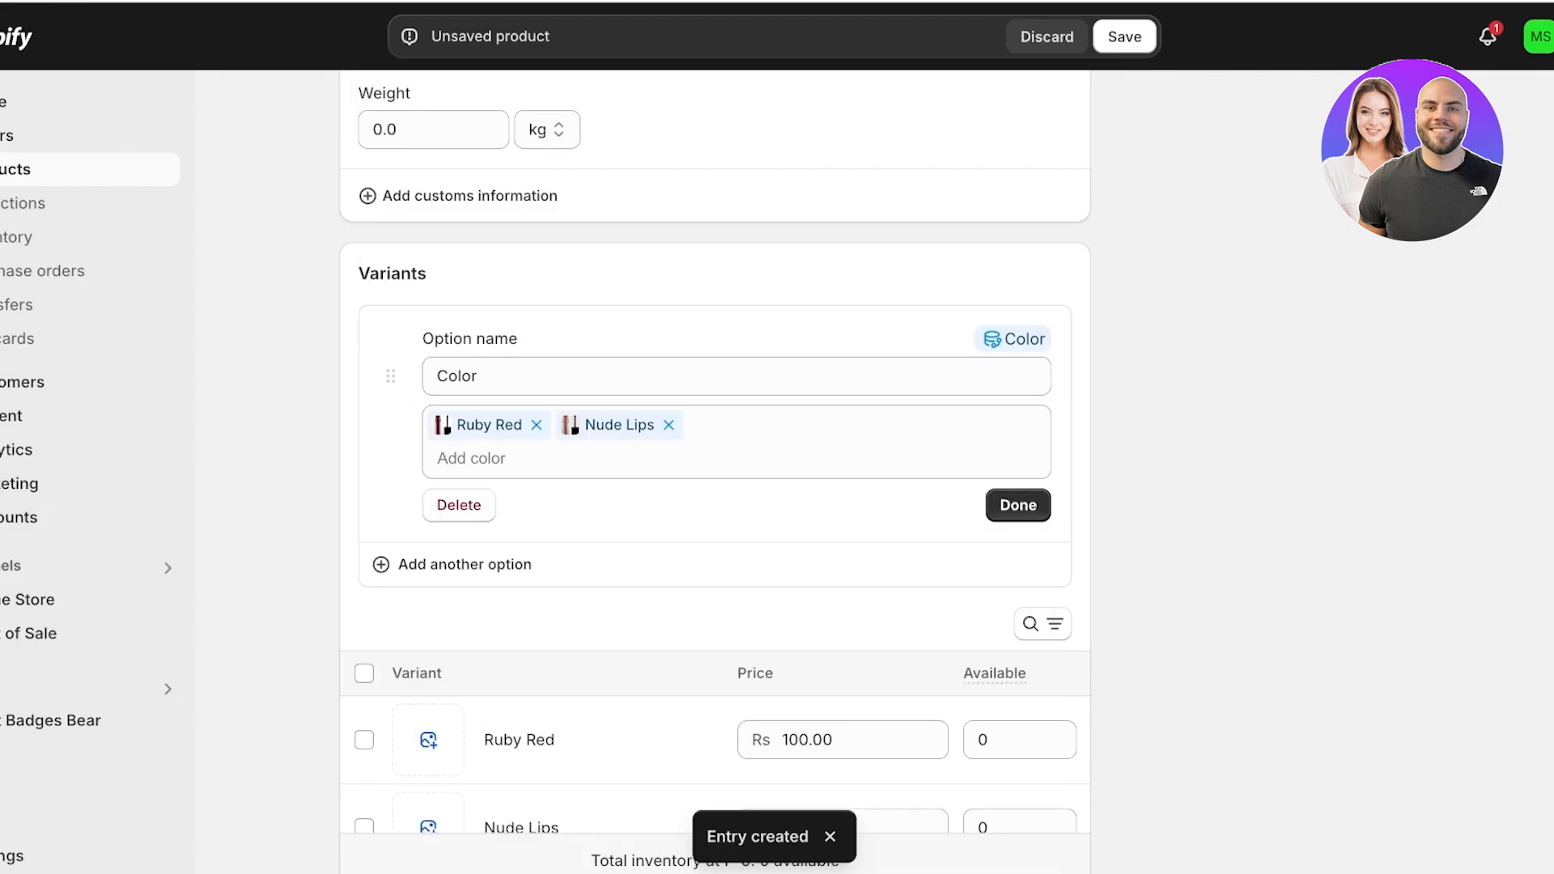
pyautogui.click(1018, 505)
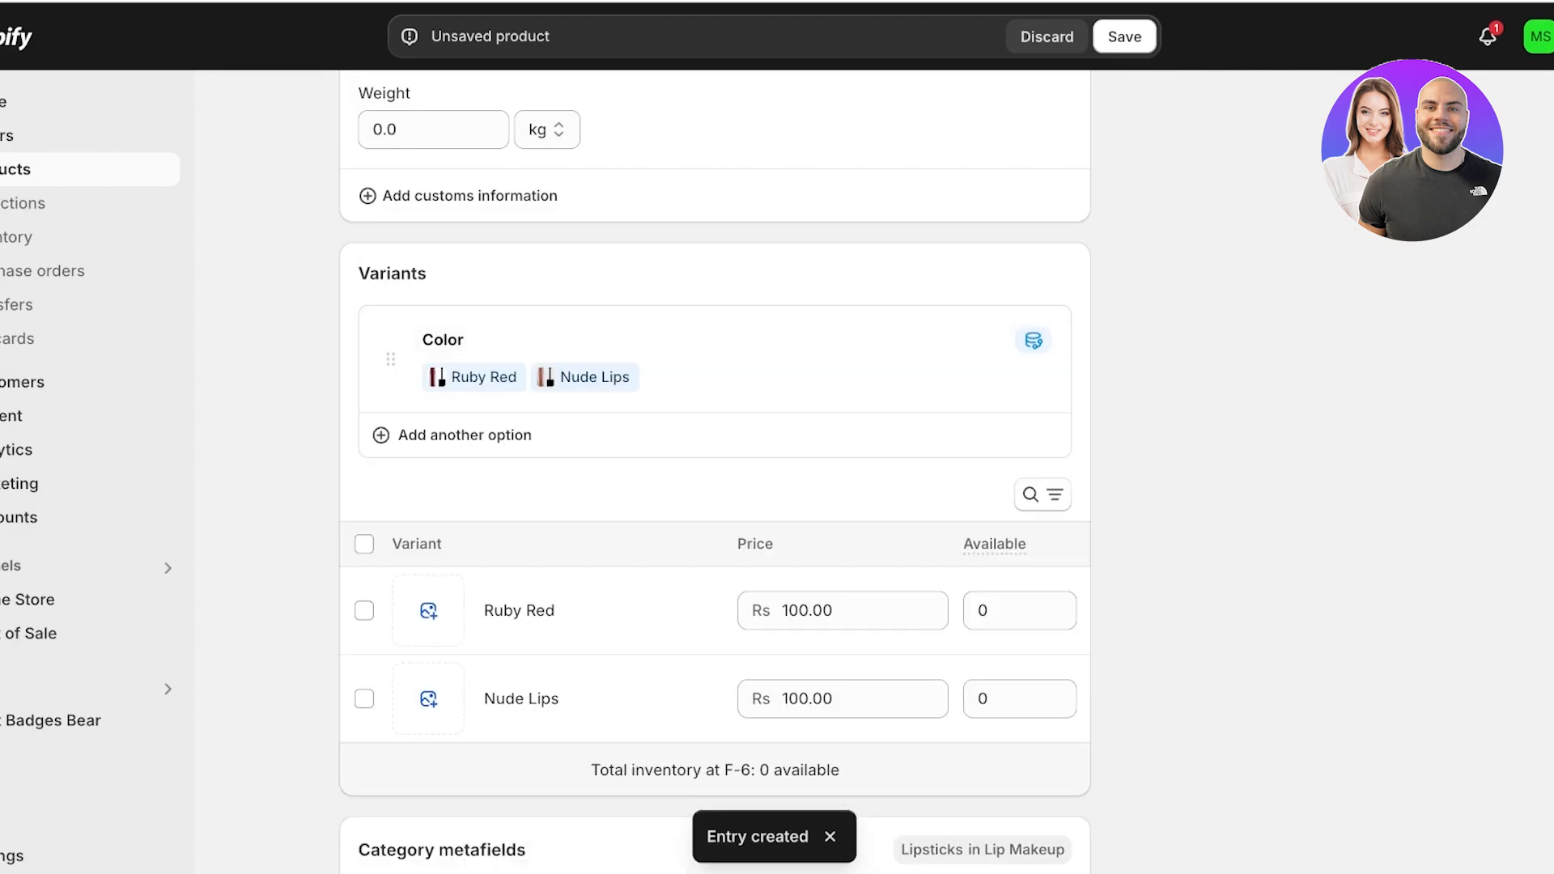
# Assign the DRAMA_2 image to the Ruby Red variant and the PASSIONATEROSE_2 image to the Nude Lips variant.
pyautogui.scroll(-3, 714, 485)
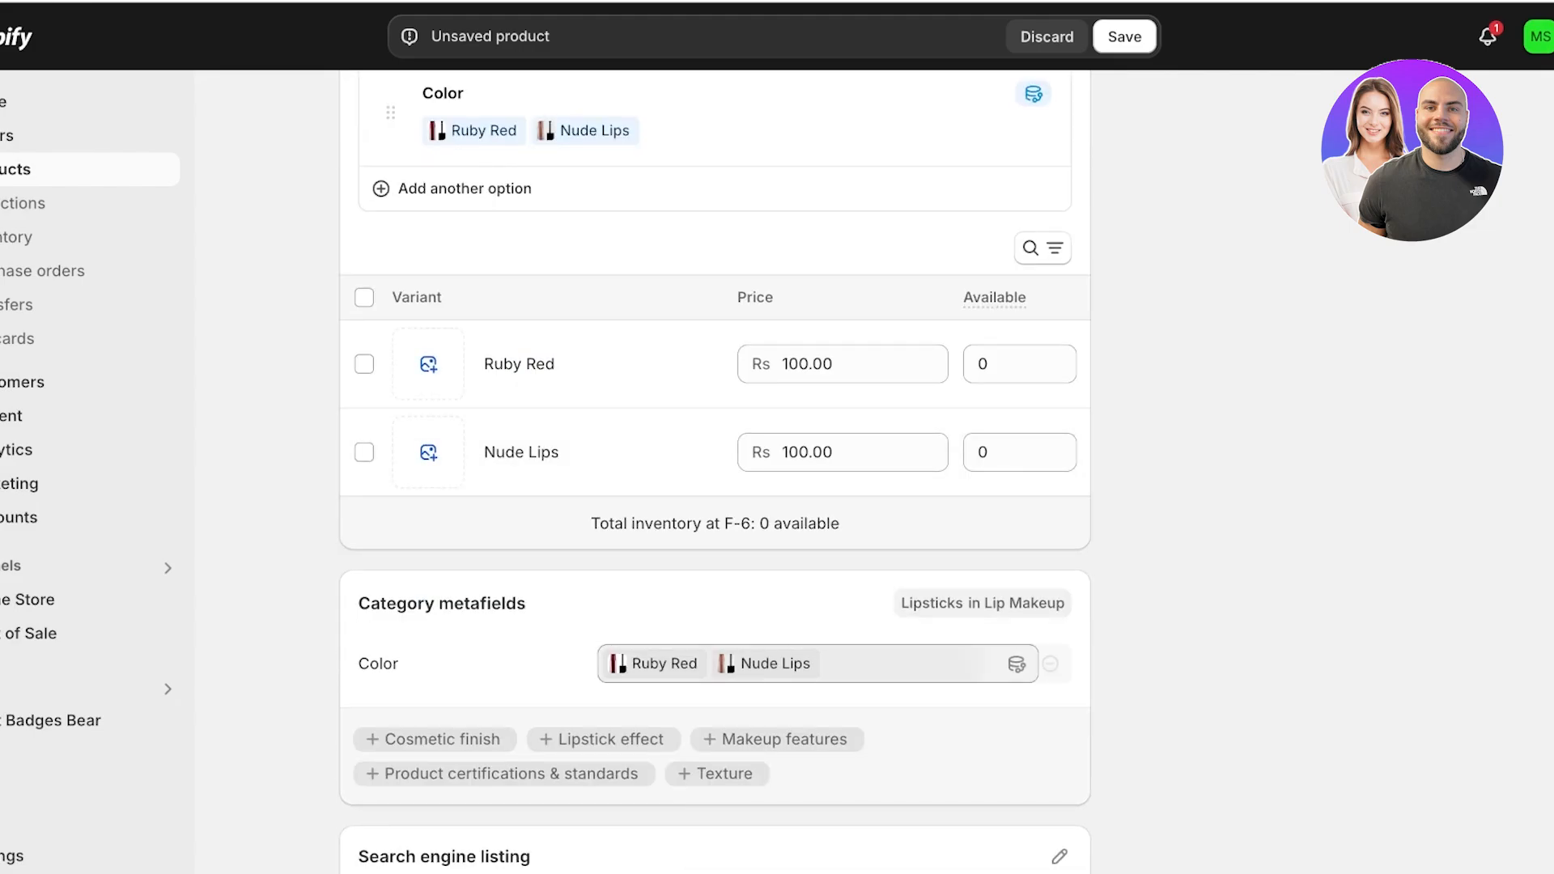
pyautogui.scroll(3, 715, 485)
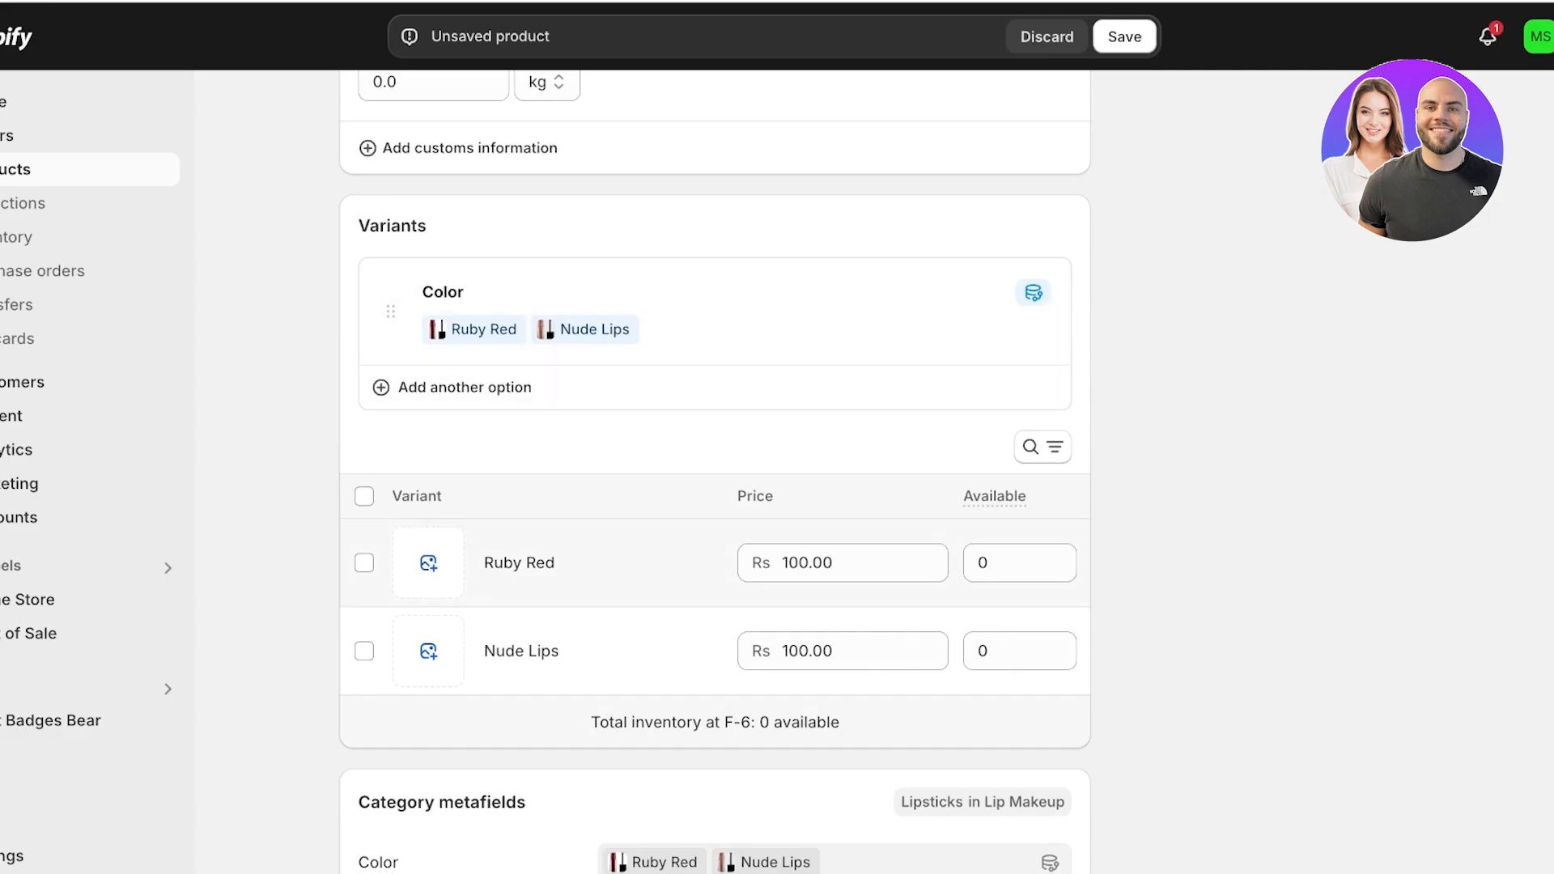
pyautogui.click(428, 562)
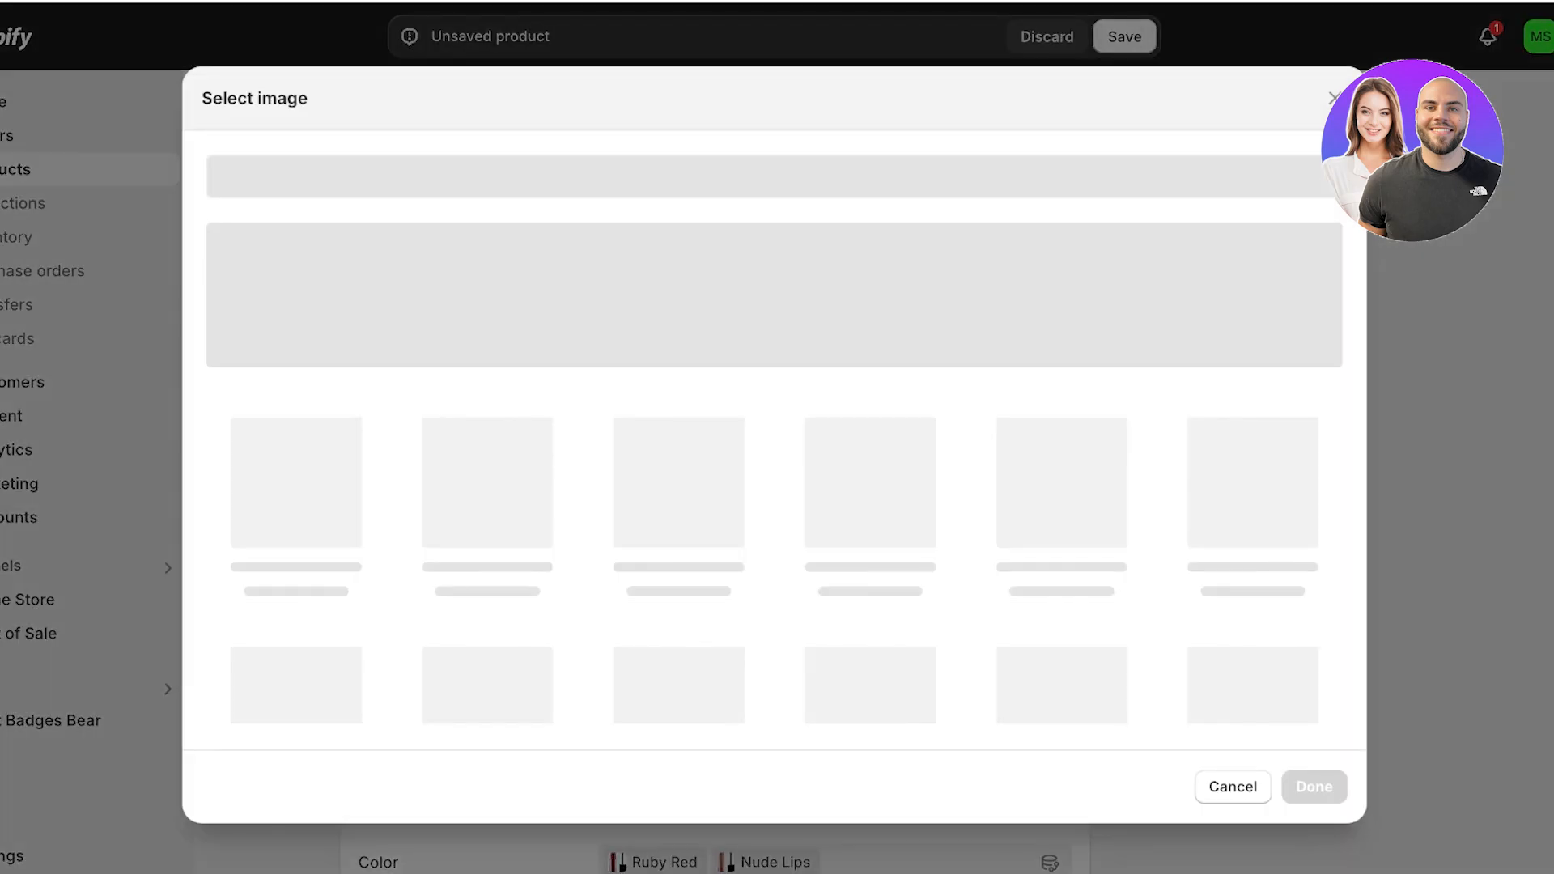
pyautogui.click(295, 522)
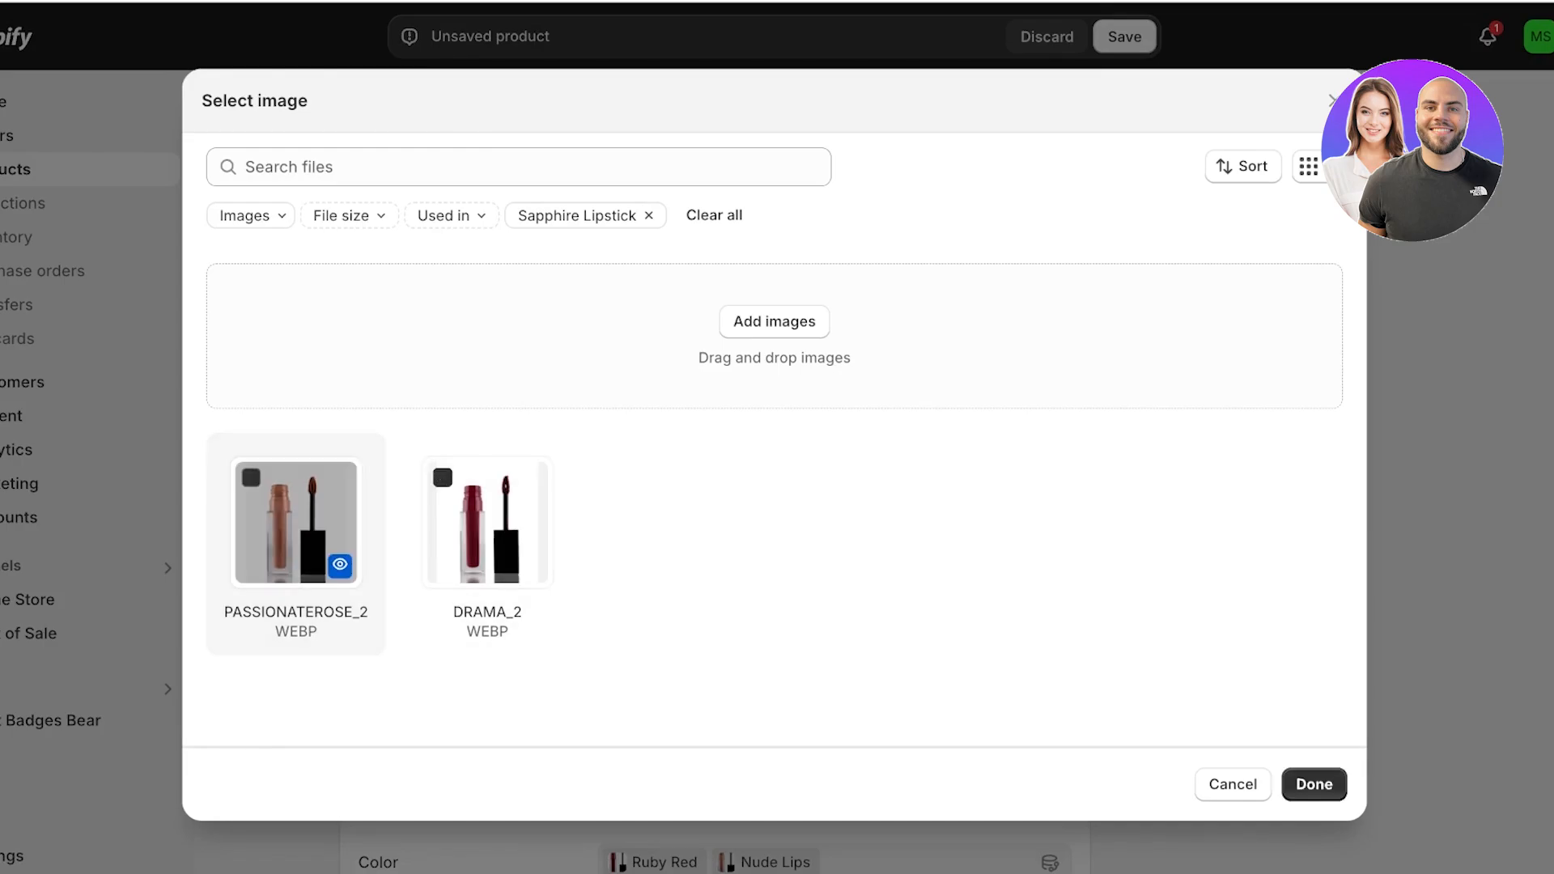
pyautogui.click(487, 521)
pyautogui.click(1313, 783)
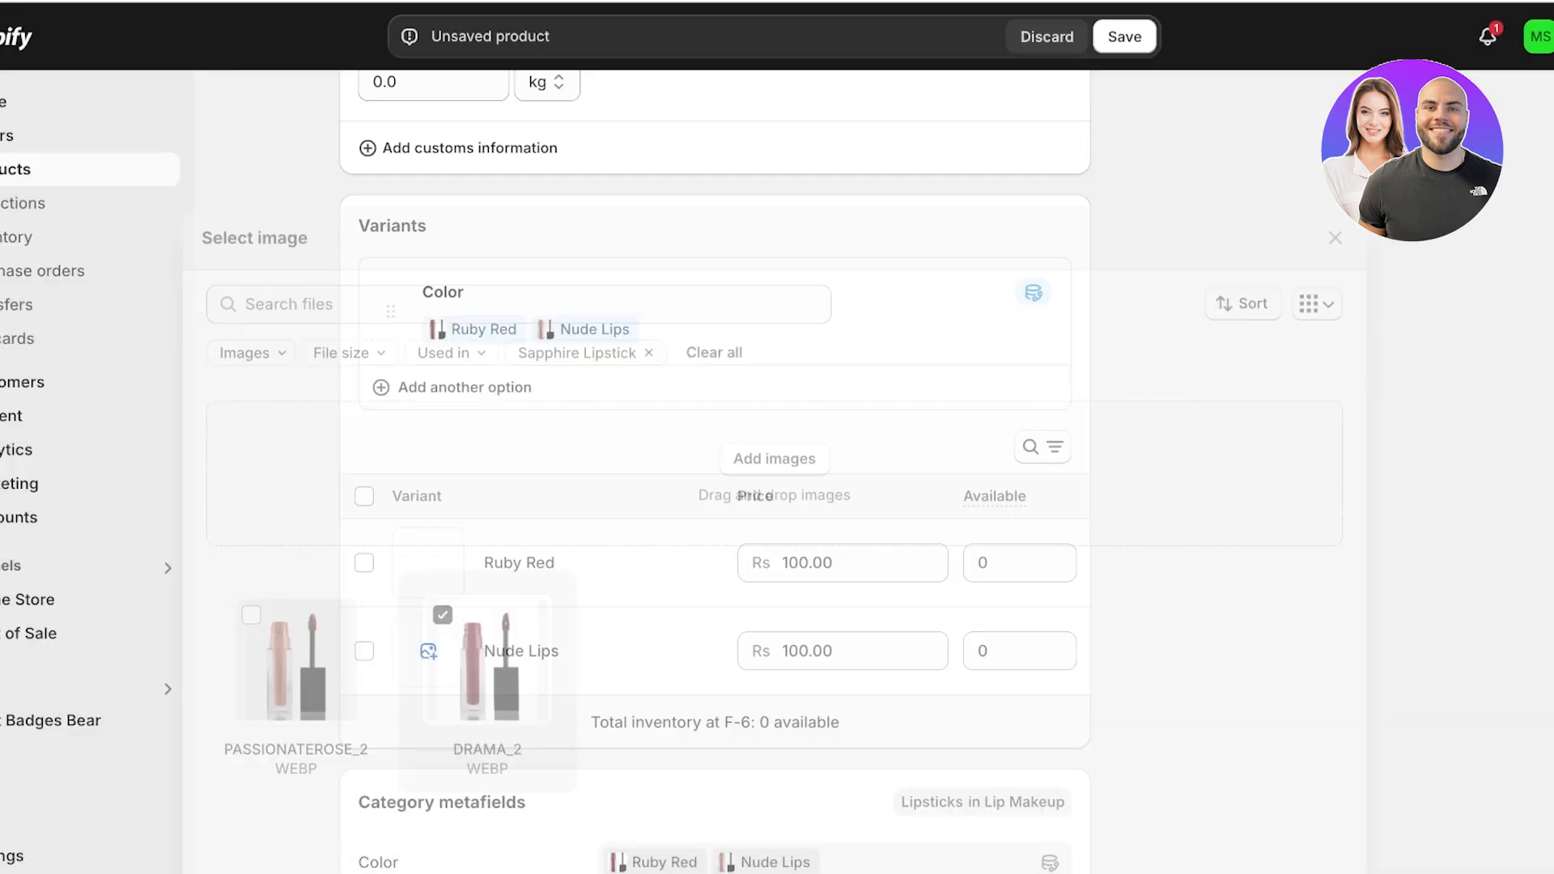
pyautogui.click(424, 648)
pyautogui.click(295, 522)
pyautogui.click(1314, 783)
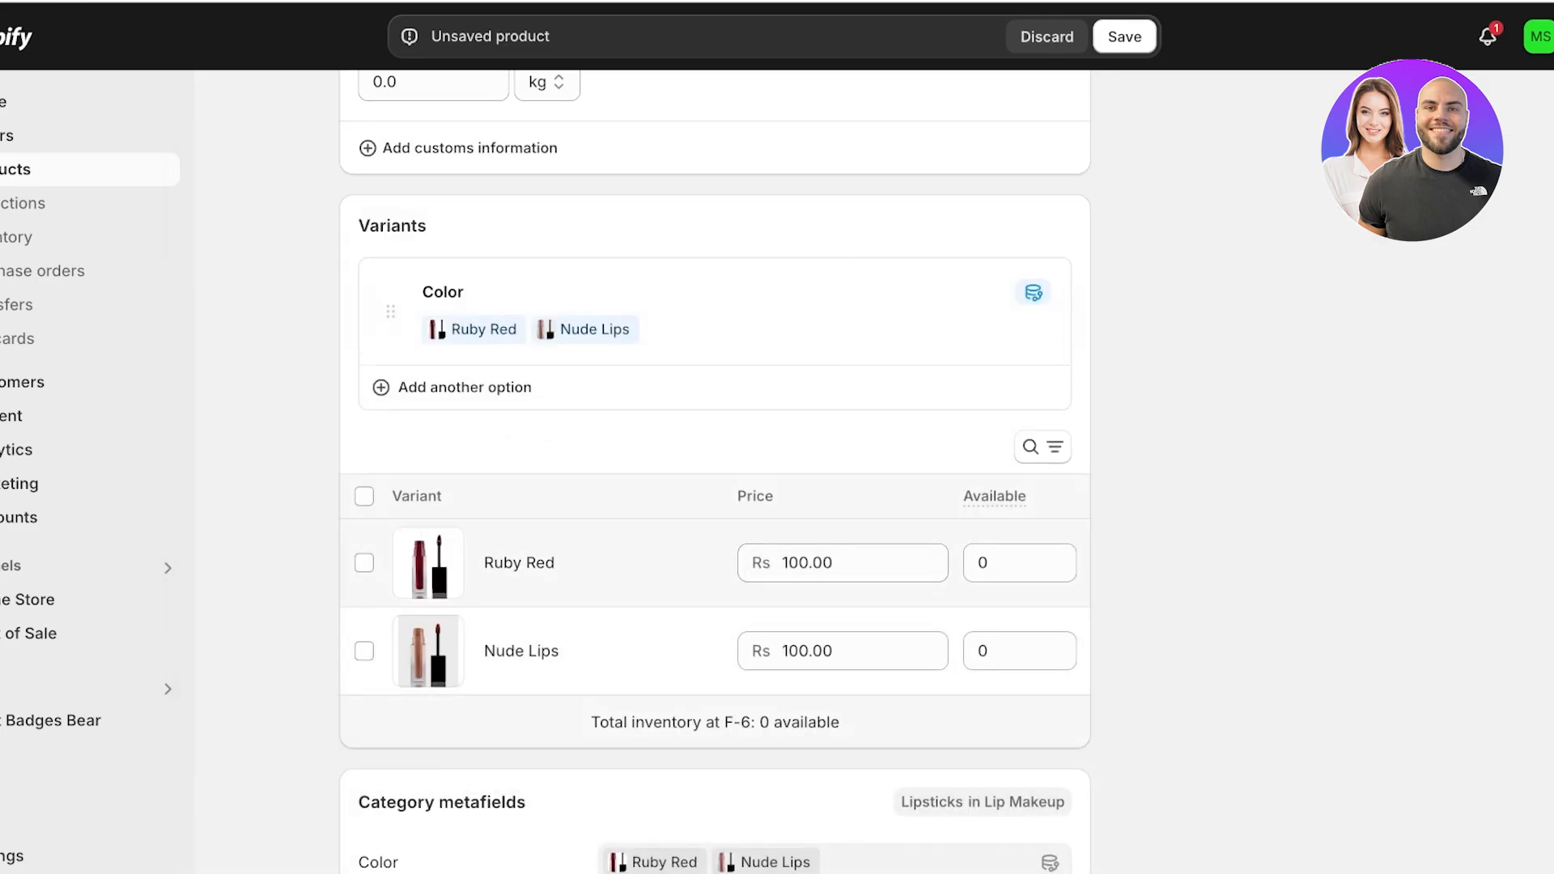
# Set the available quantity of both the Ruby Red and Nude Lips variants to 100 and save the product.
pyautogui.click(1008, 563)
pyautogui.write('1')
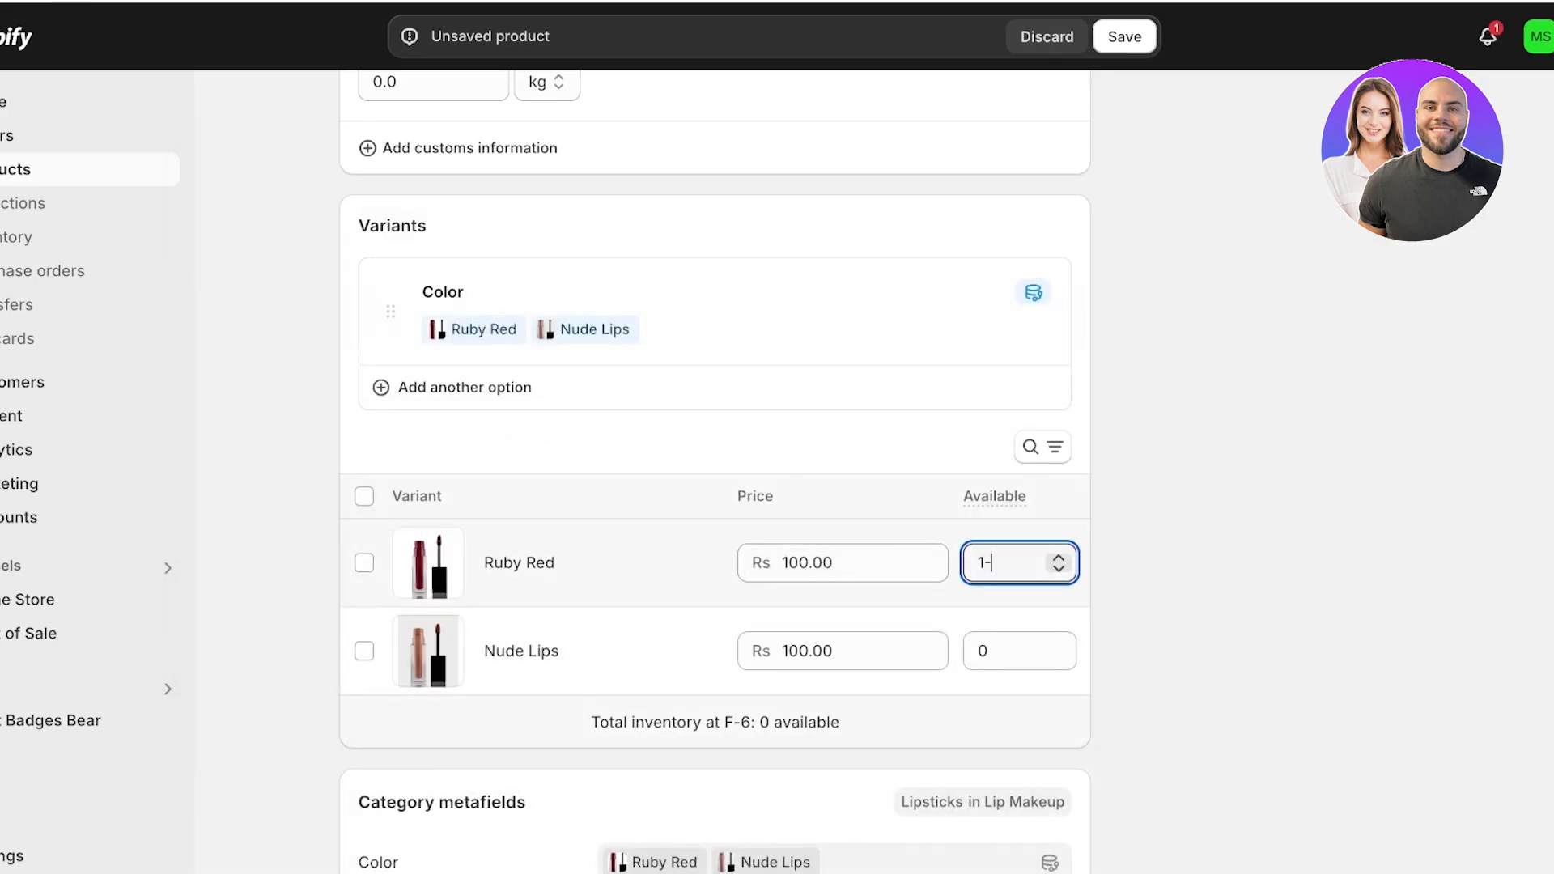
pyautogui.write('00')
pyautogui.click(981, 651)
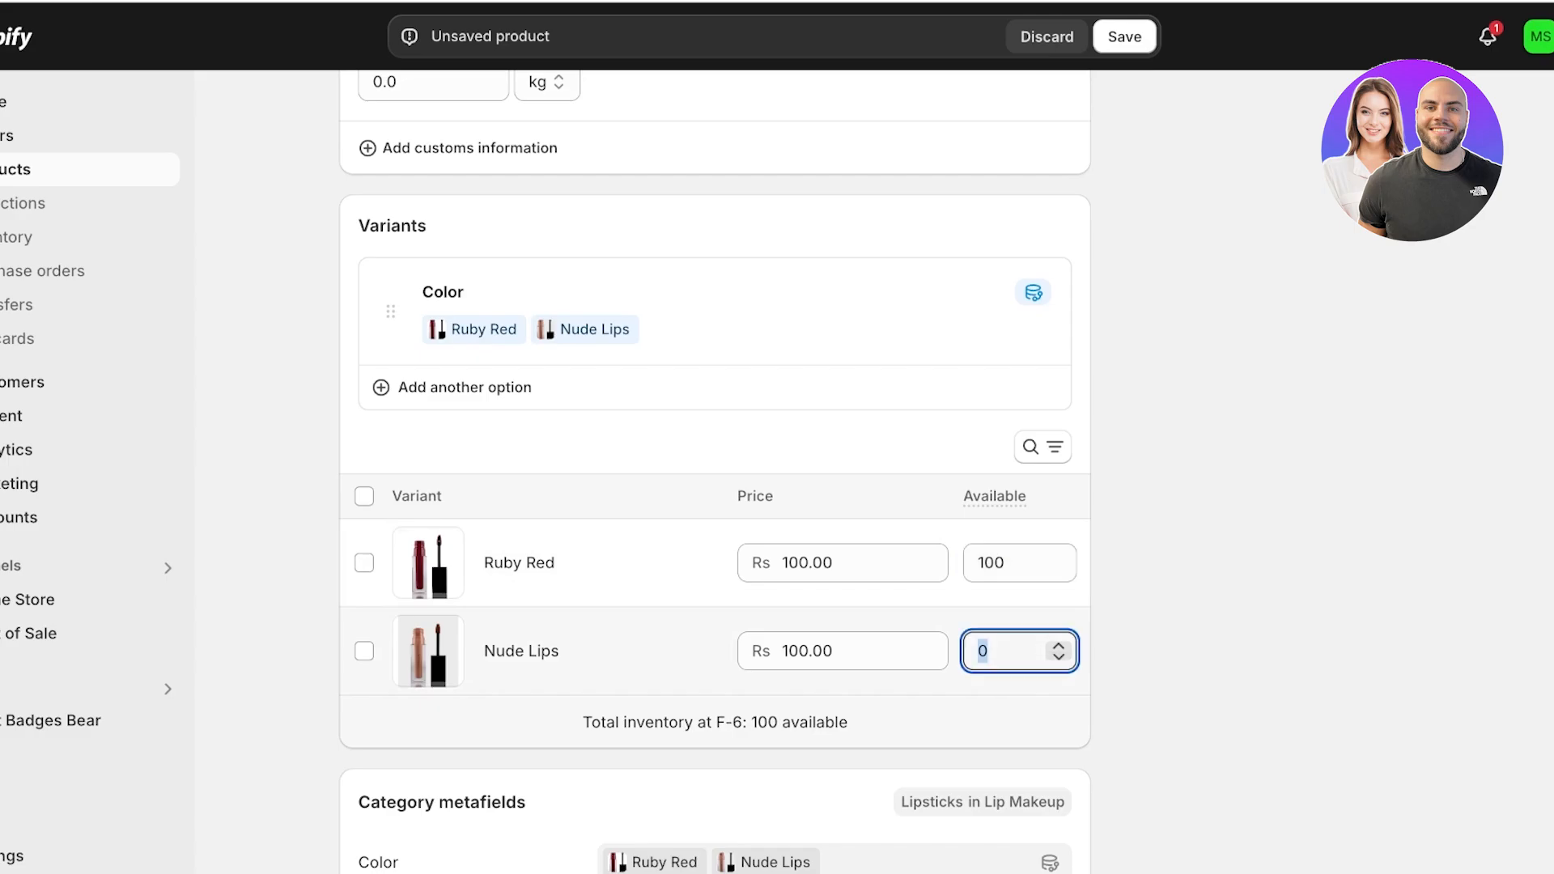
pyautogui.write('100')
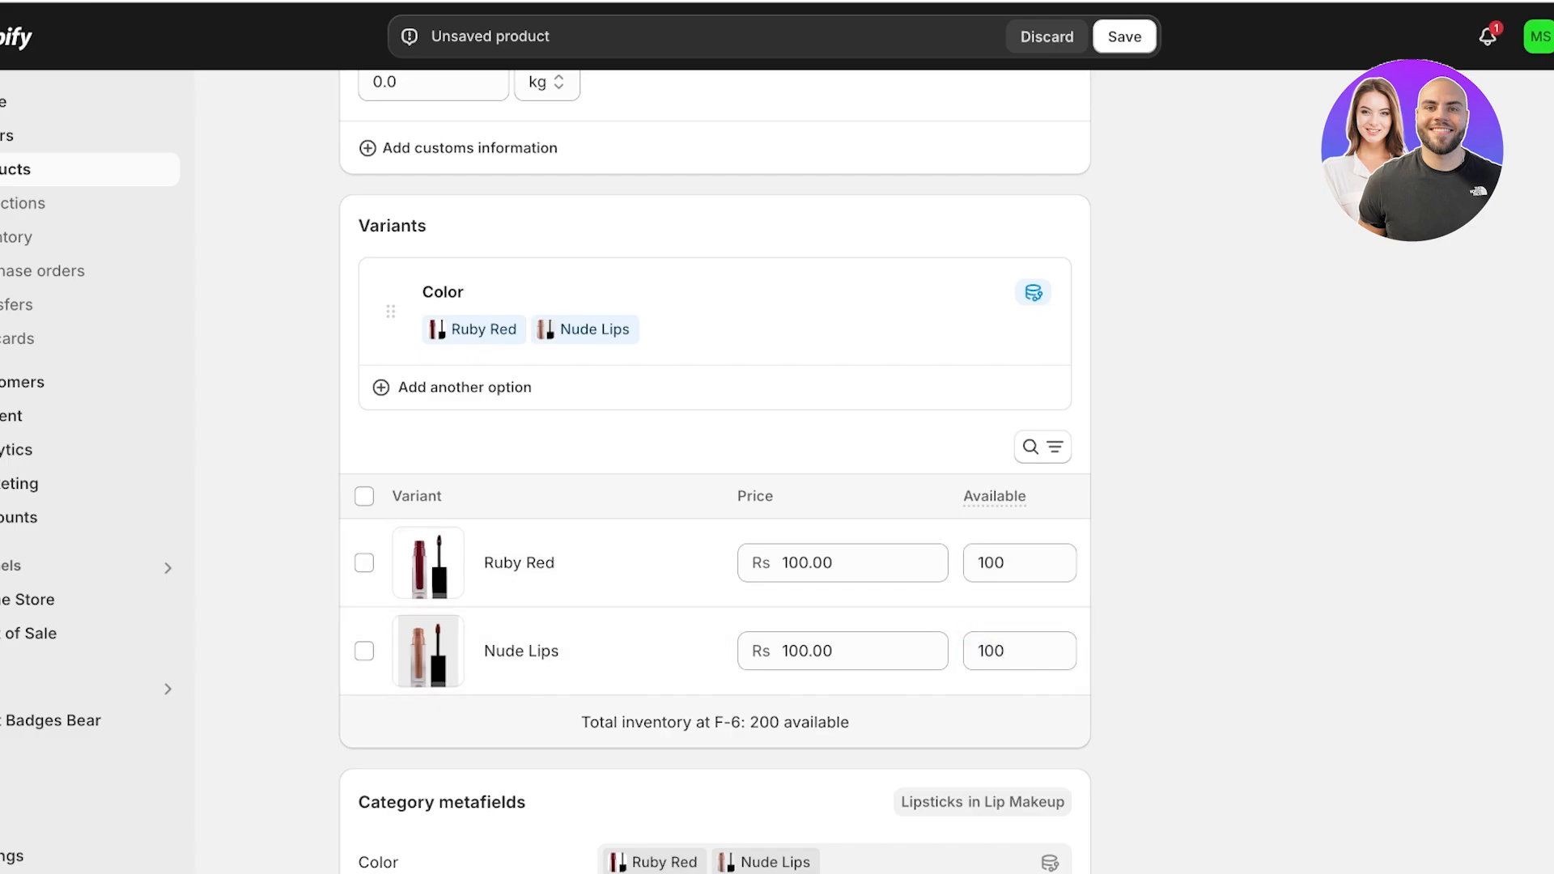
pyautogui.scroll(-6, 714, 469)
pyautogui.click(1454, 850)
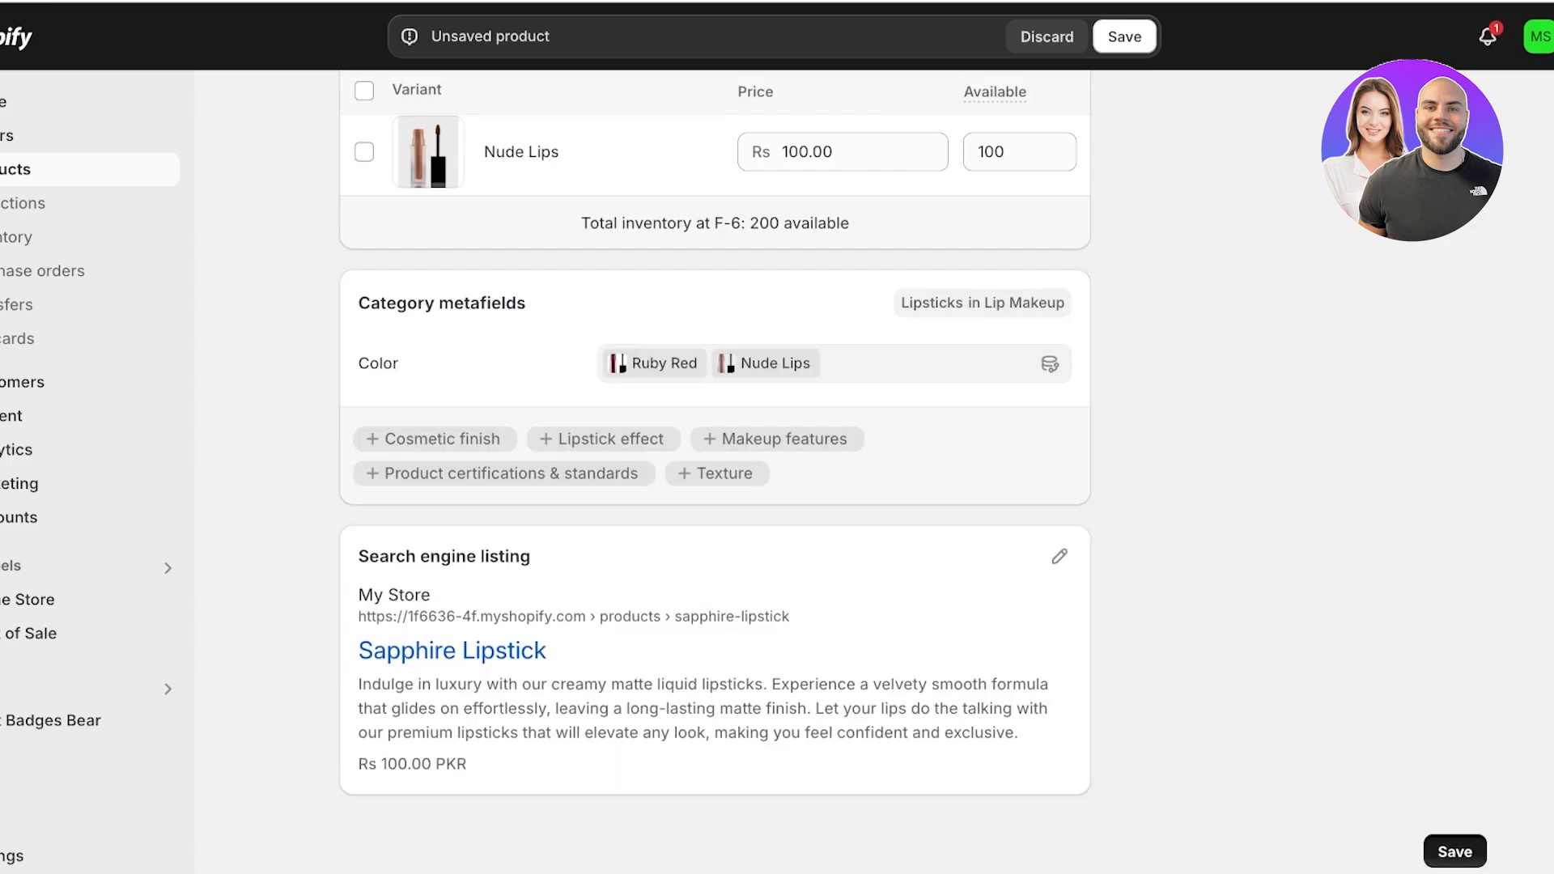
pyautogui.scroll(20, 1454, 850)
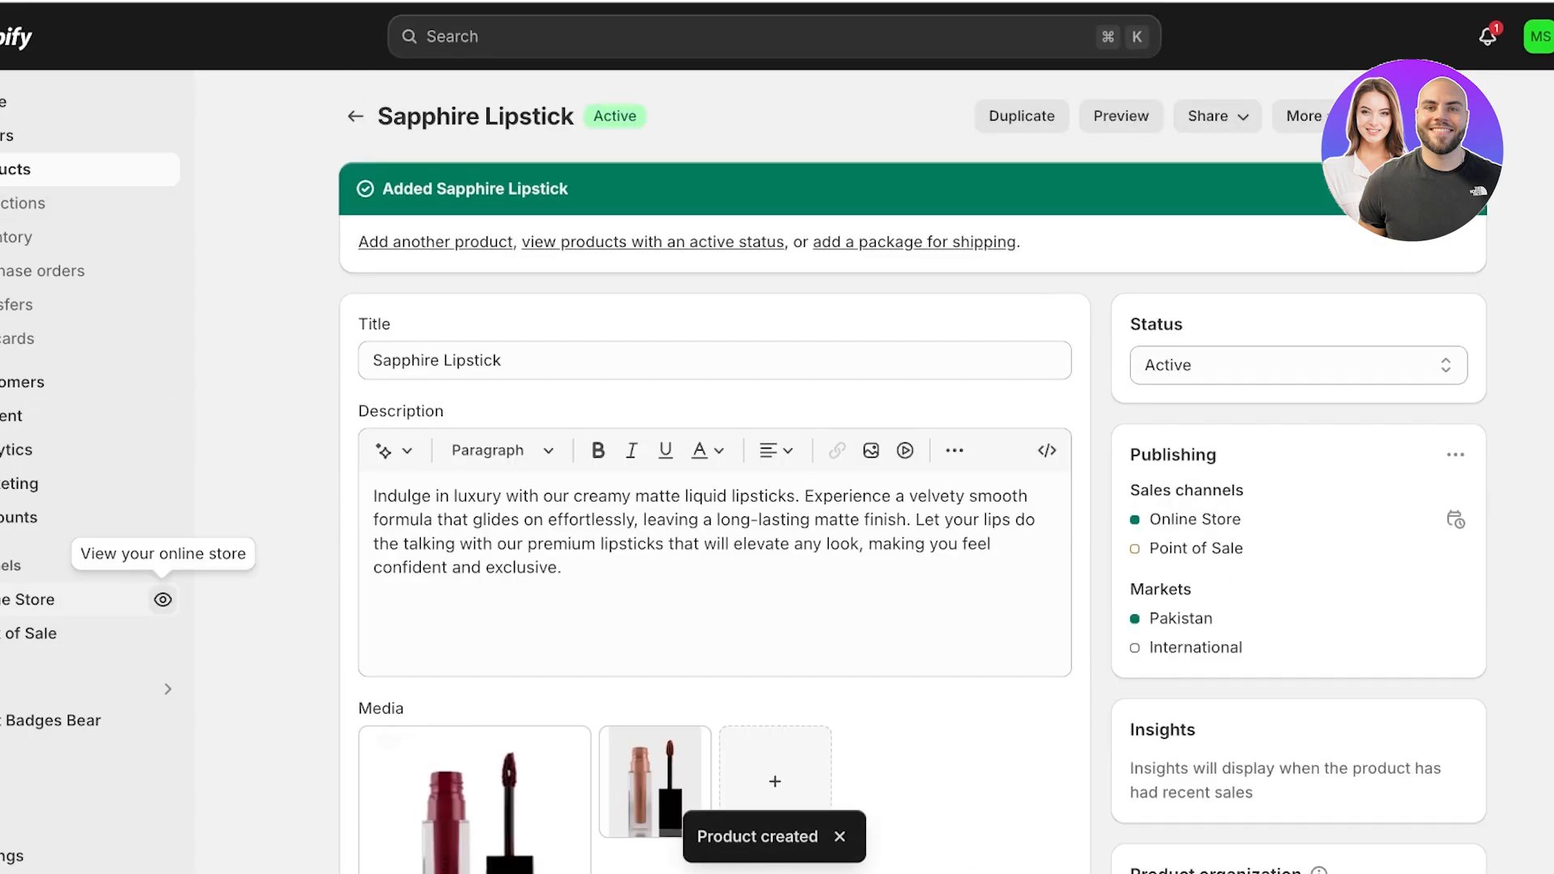
# View the Sapphire Lipstick page in the online store and switch between its Ruby Red and Nude Lips swatches.
pyautogui.click(163, 600)
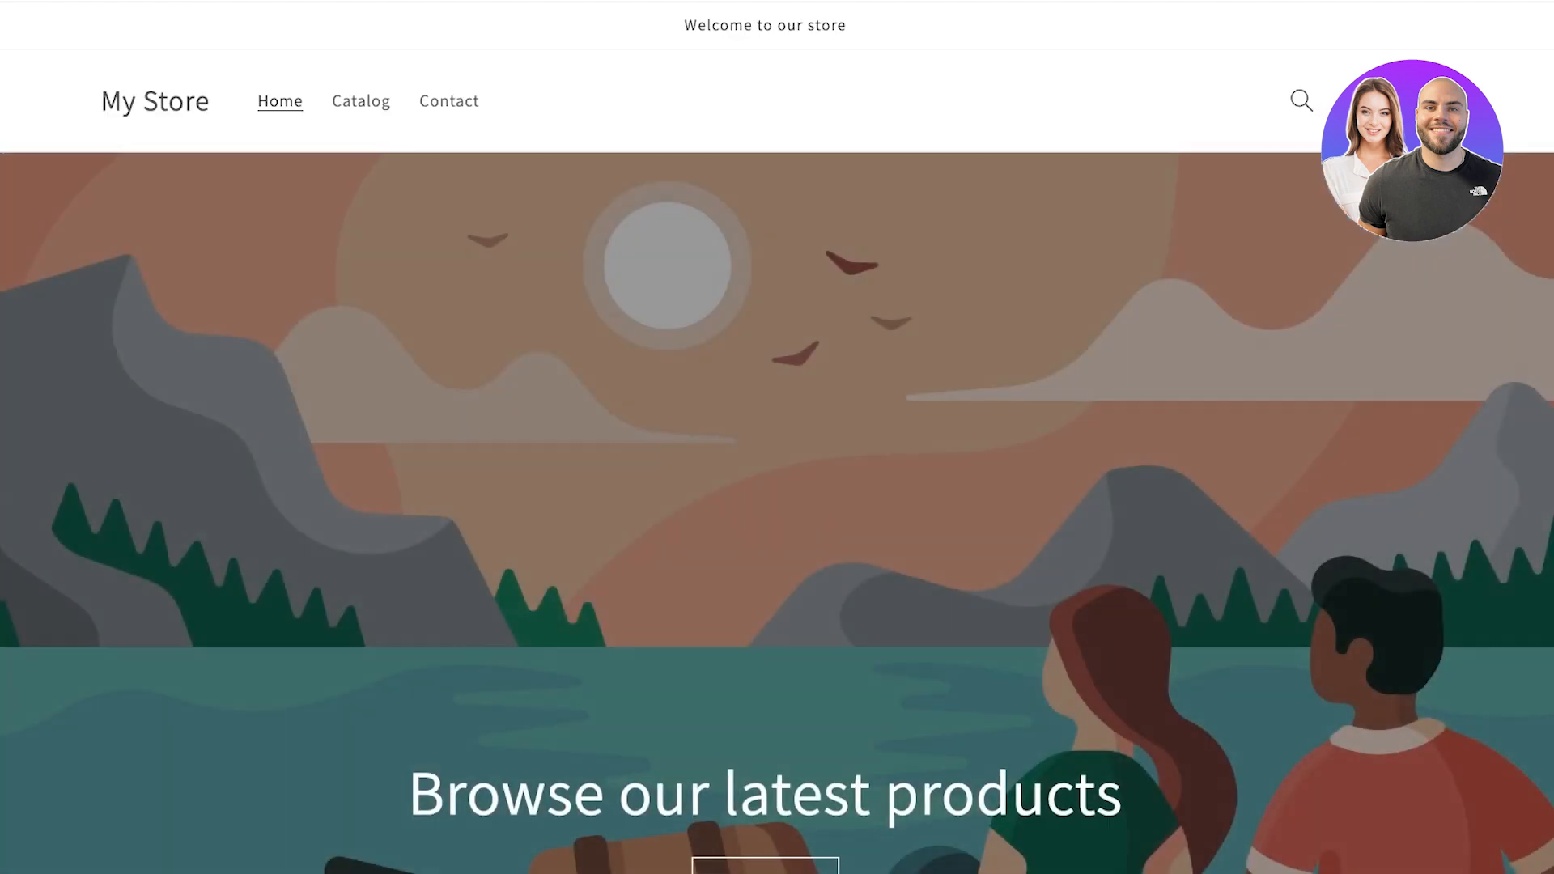
pyautogui.scroll(-10, 776, 437)
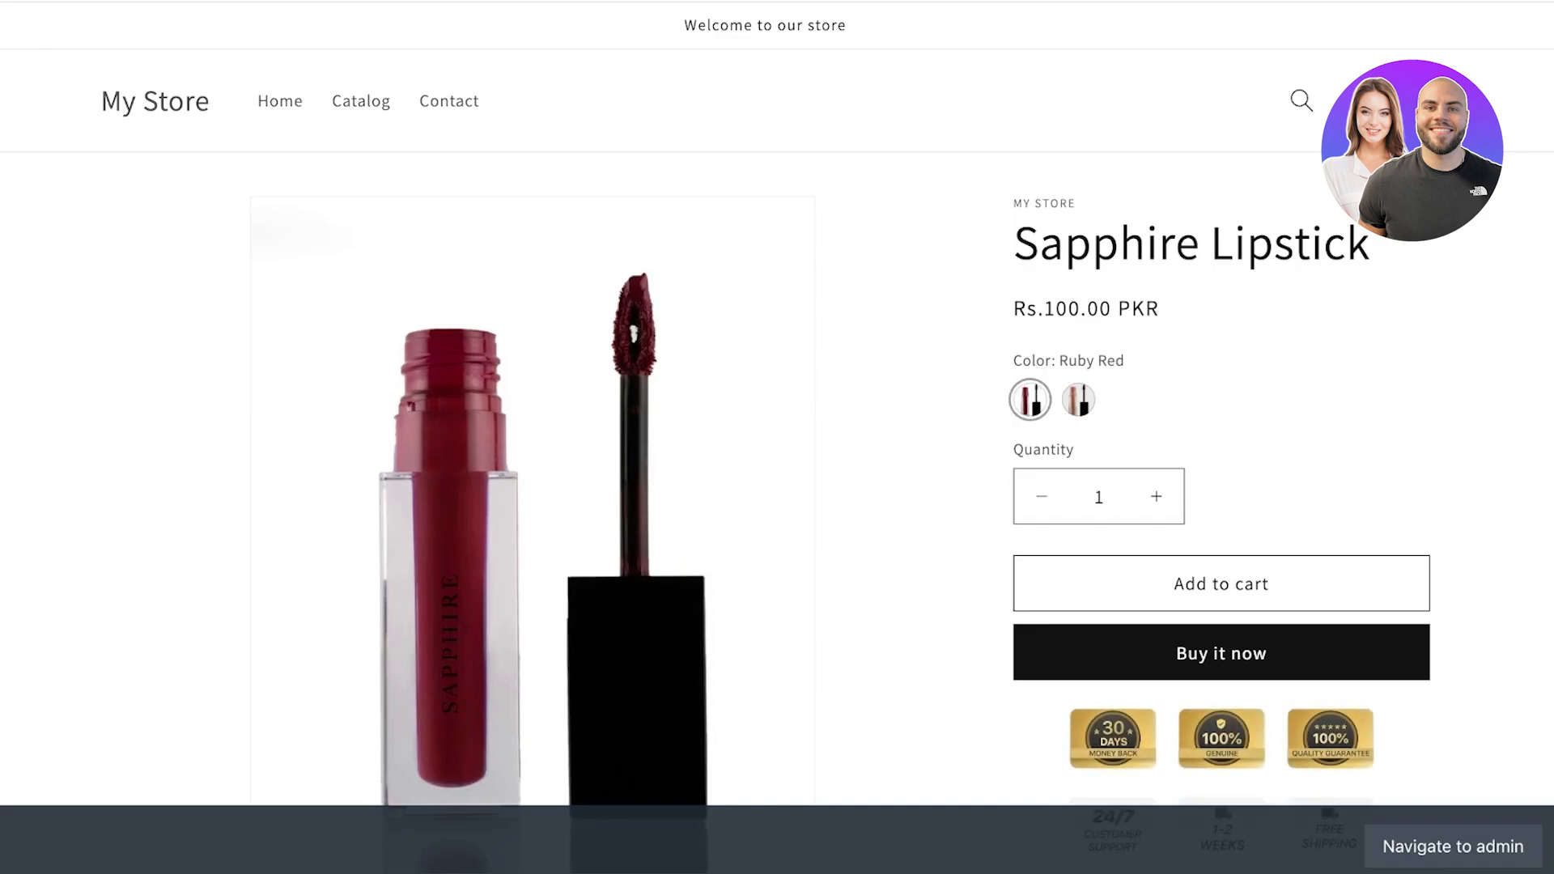
pyautogui.click(1078, 400)
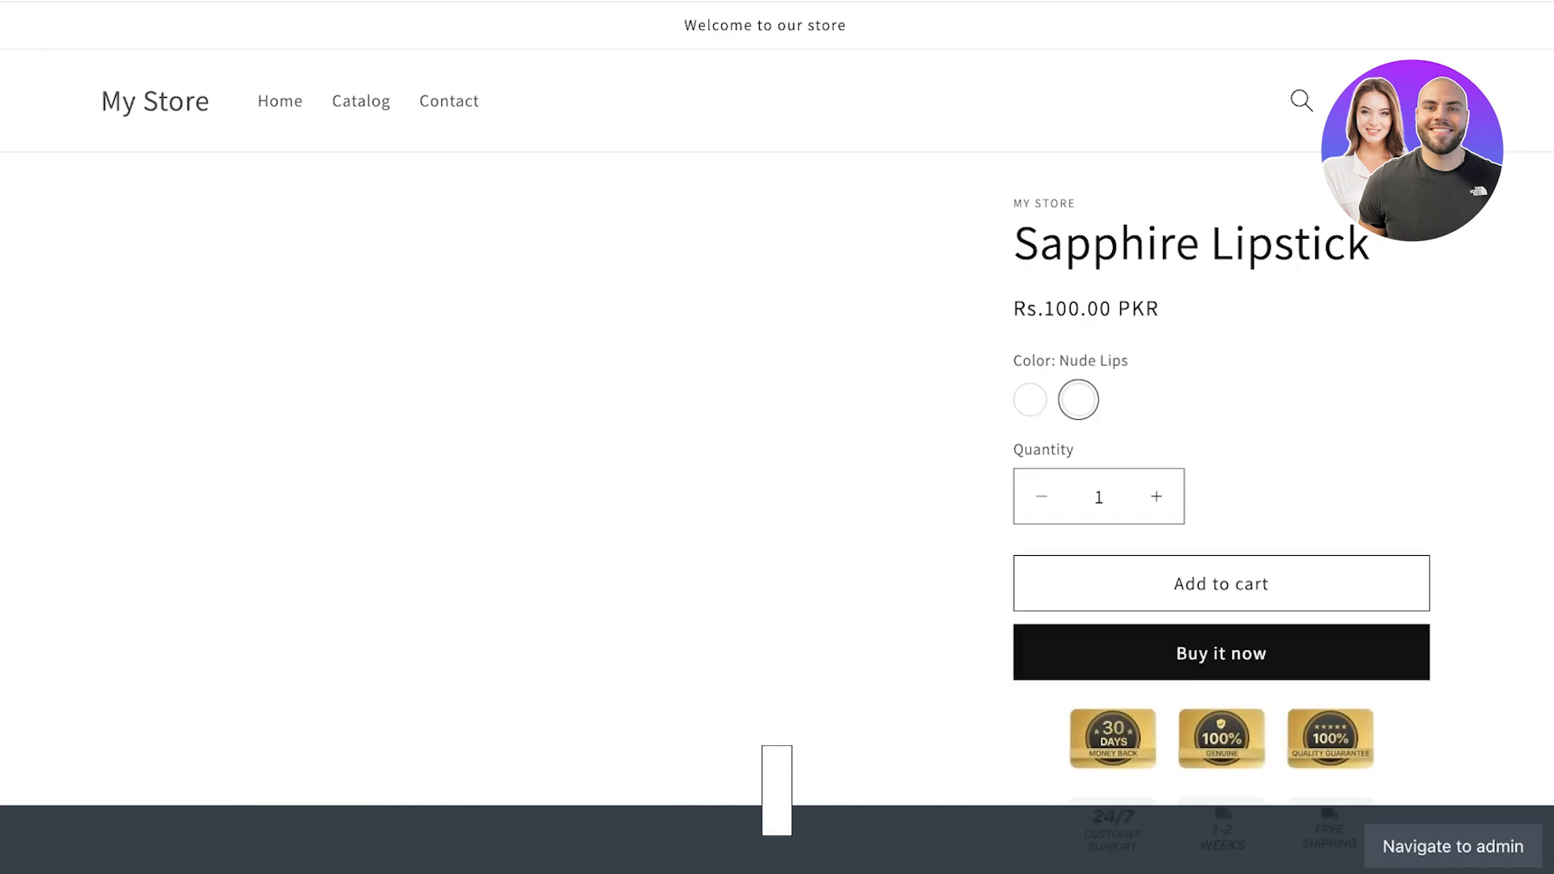
pyautogui.click(1031, 400)
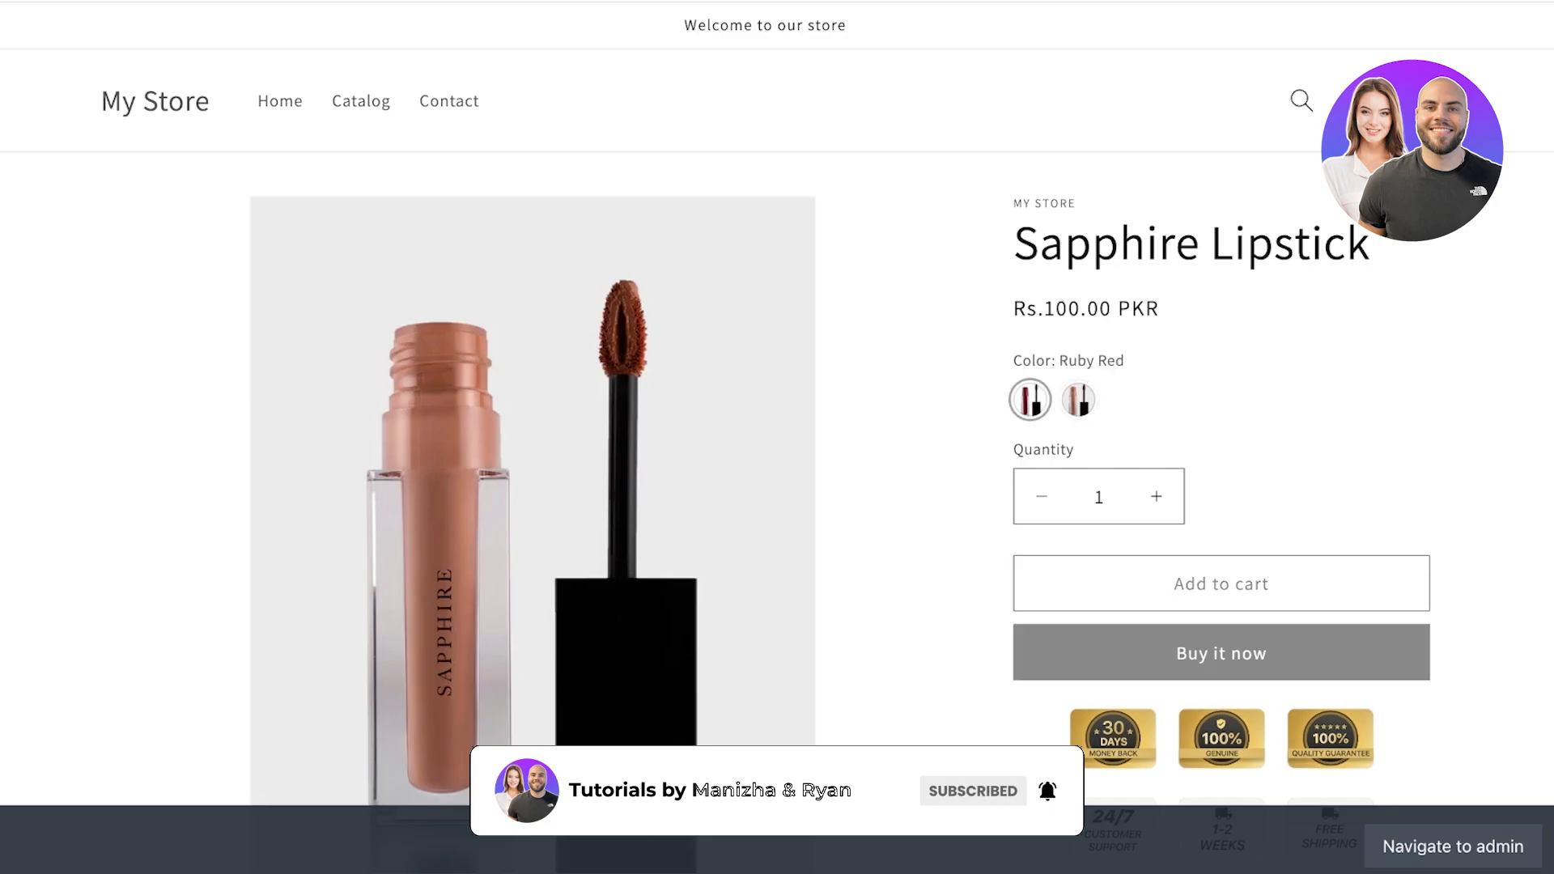
pyautogui.click(1078, 400)
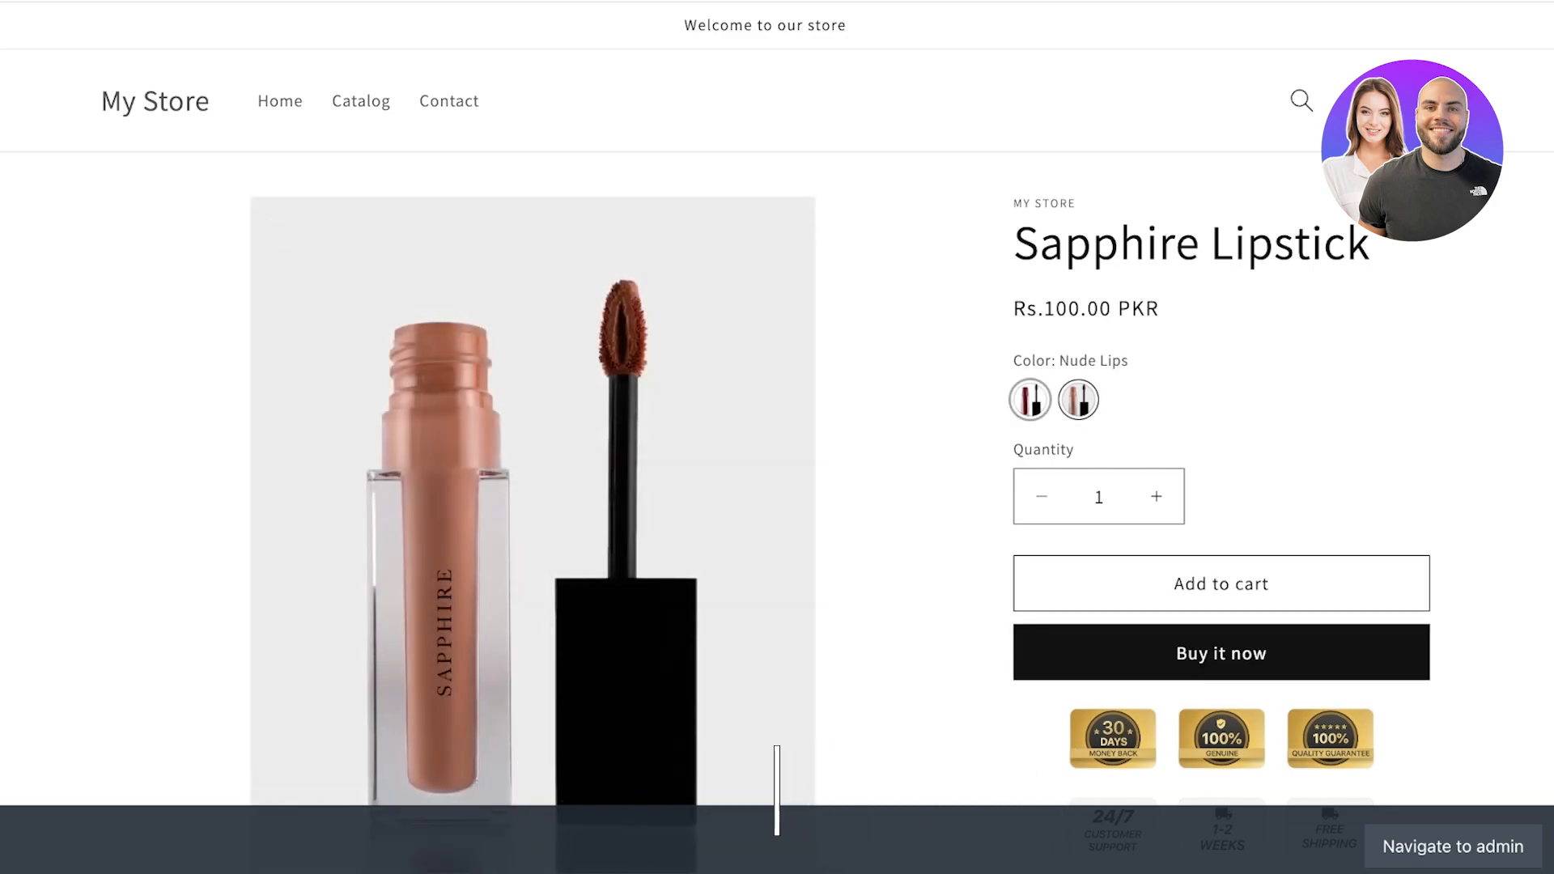
pyautogui.scroll(-1, 777, 437)
pyautogui.scroll(-3, 1080, 378)
pyautogui.scroll(3, 1080, 379)
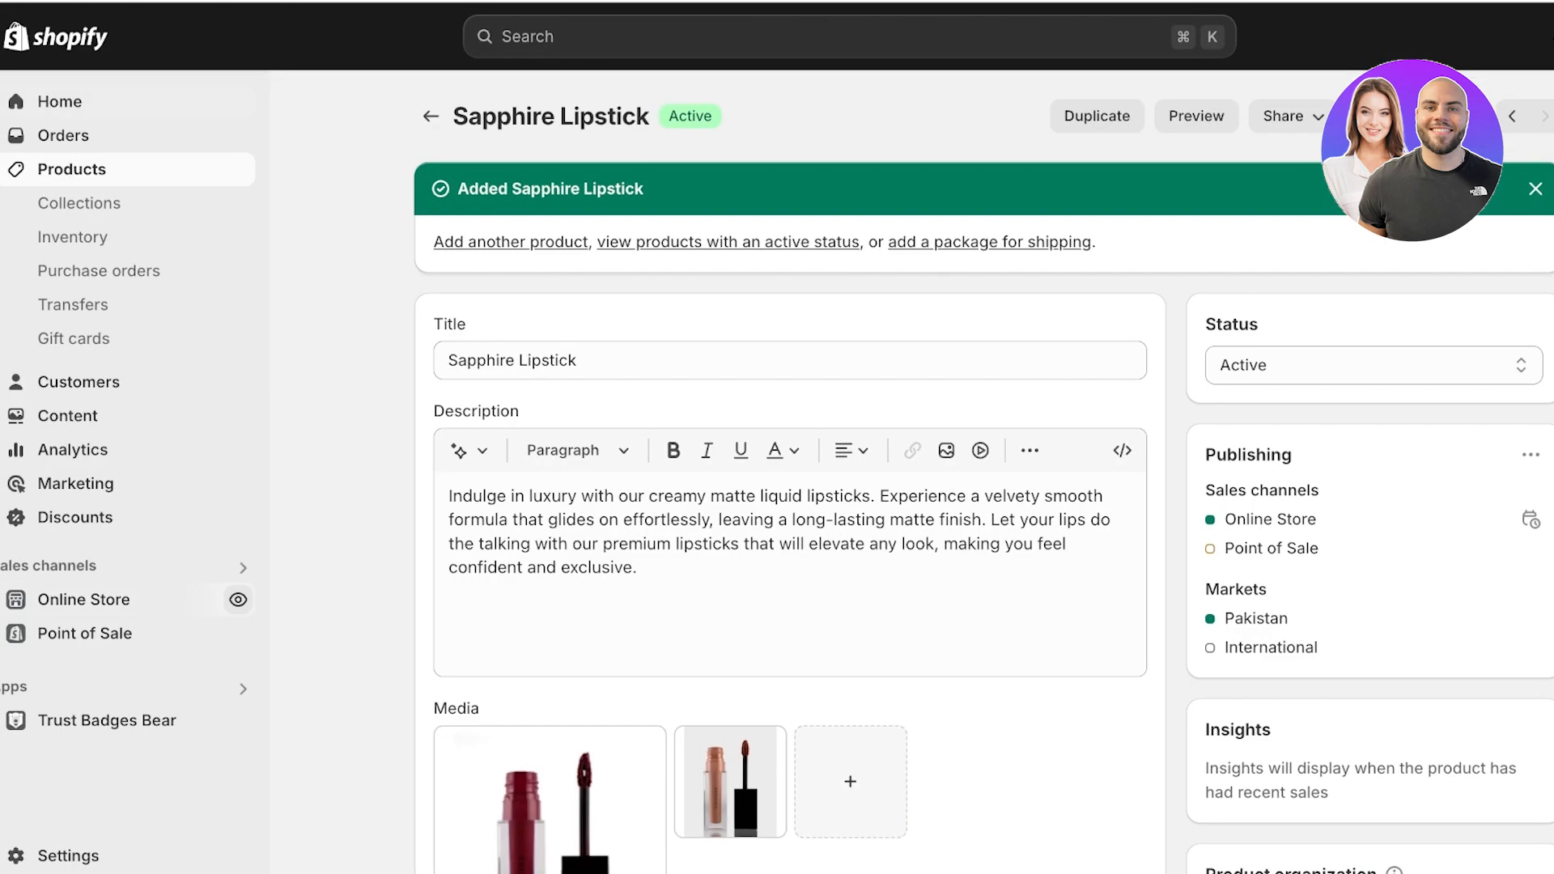
# Return to the store's product list and start adding a new product.
pyautogui.click(62, 97)
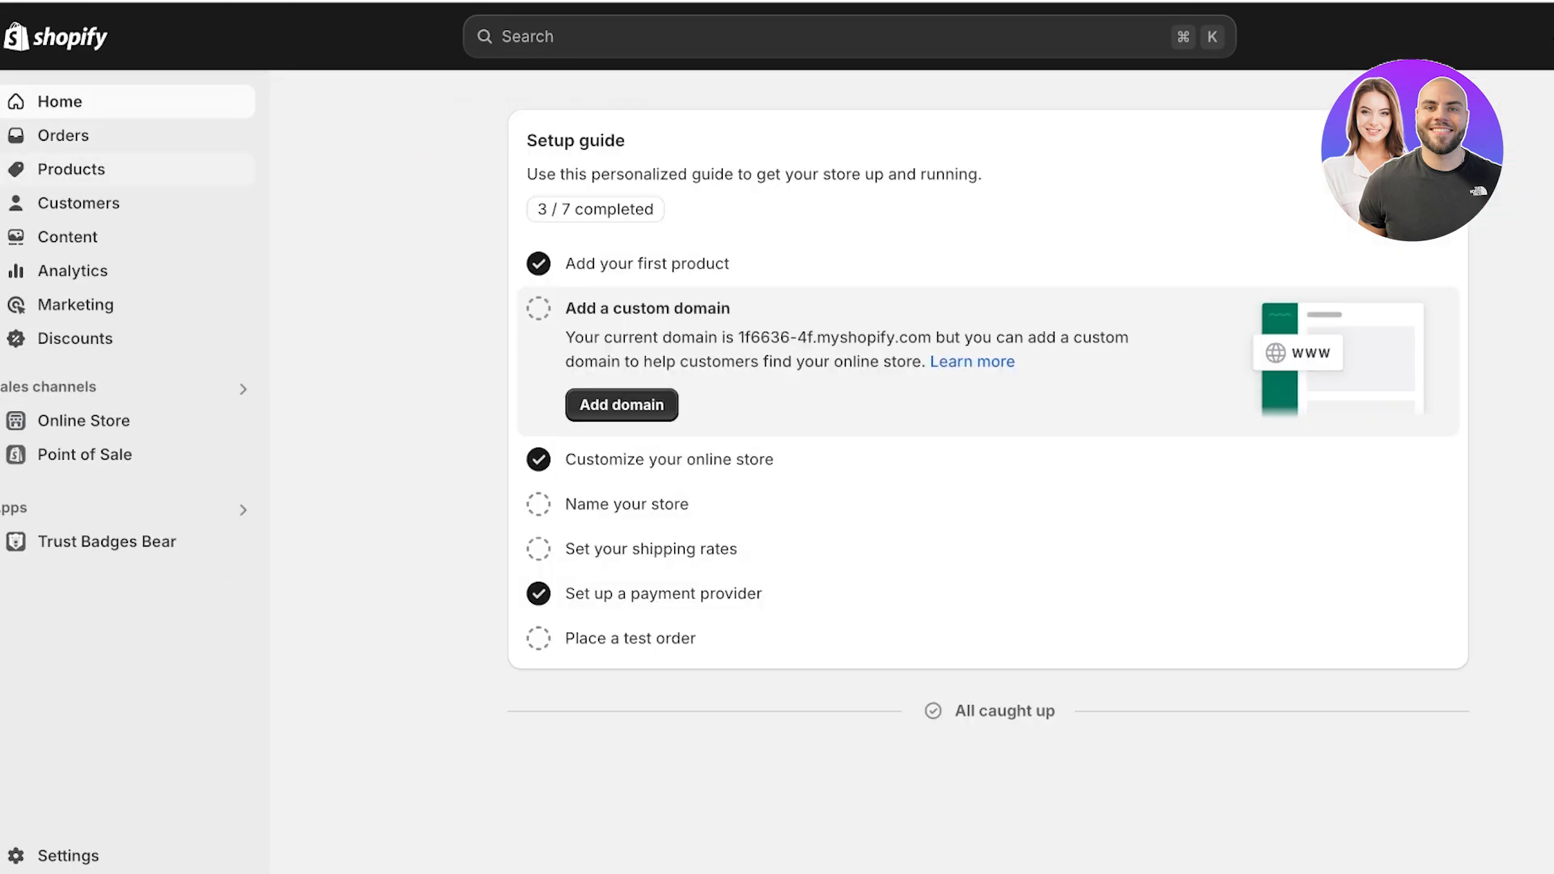
pyautogui.click(71, 169)
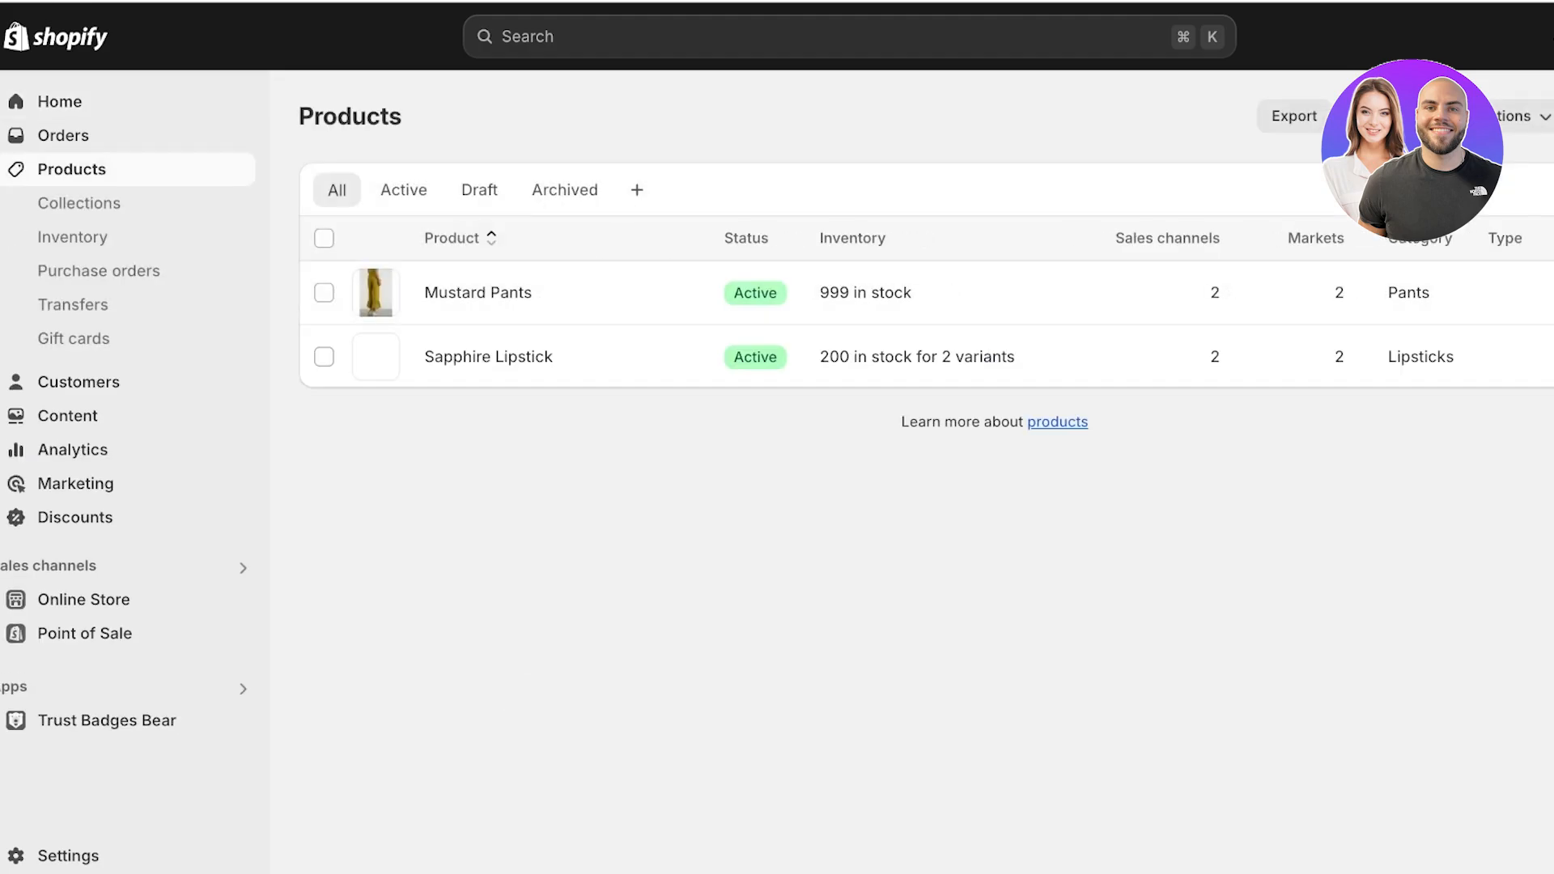
pyautogui.click(1552, 115)
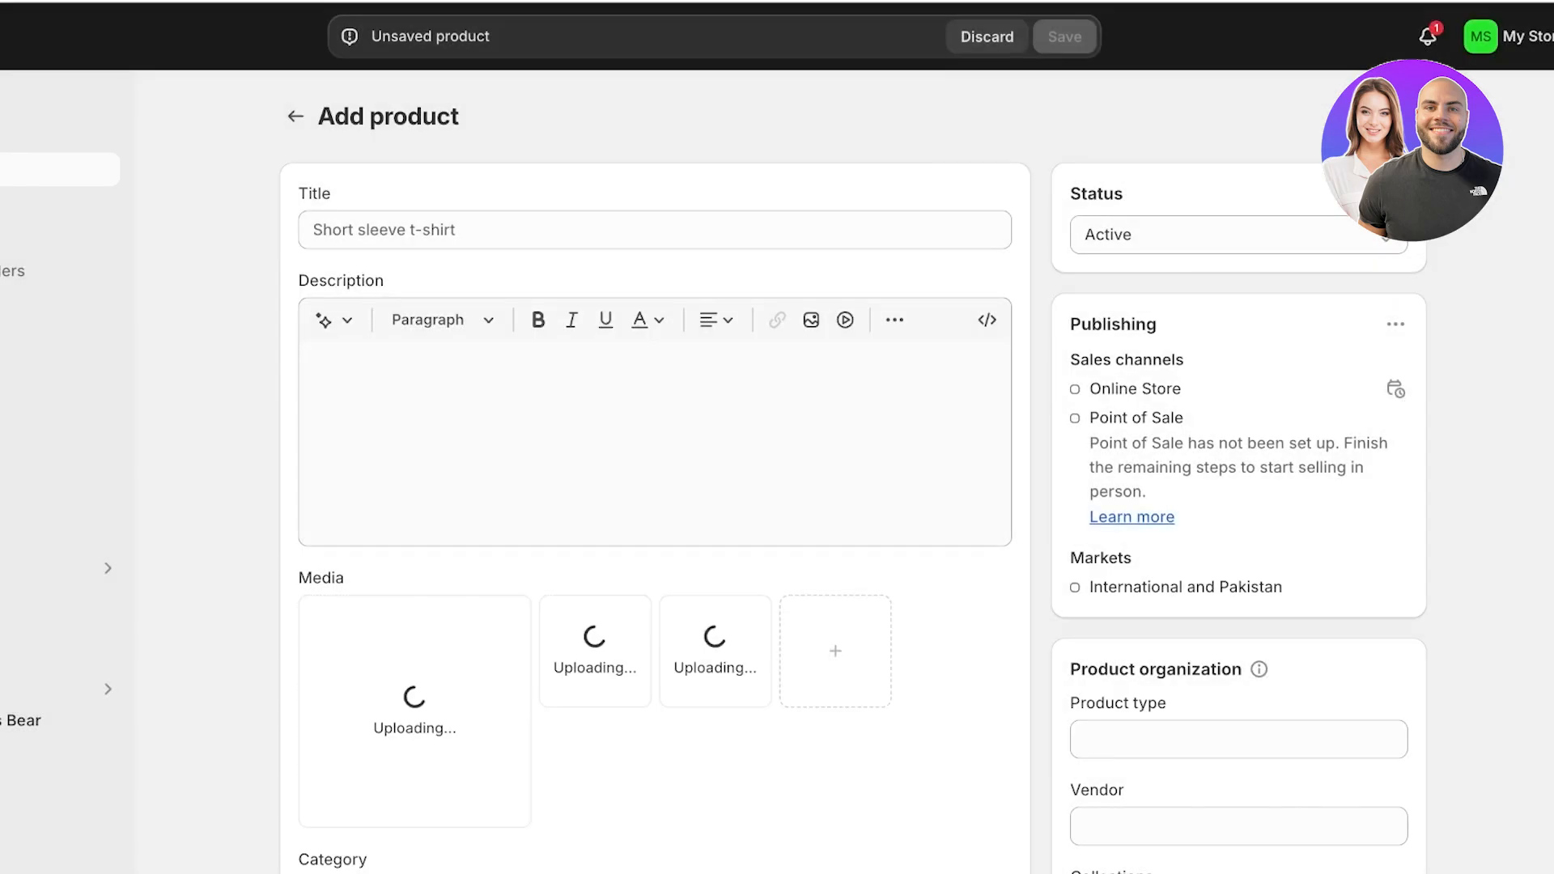
# Enter Linen Shirt as the title of the new product.
pyautogui.click(453, 229)
pyautogui.write('L')
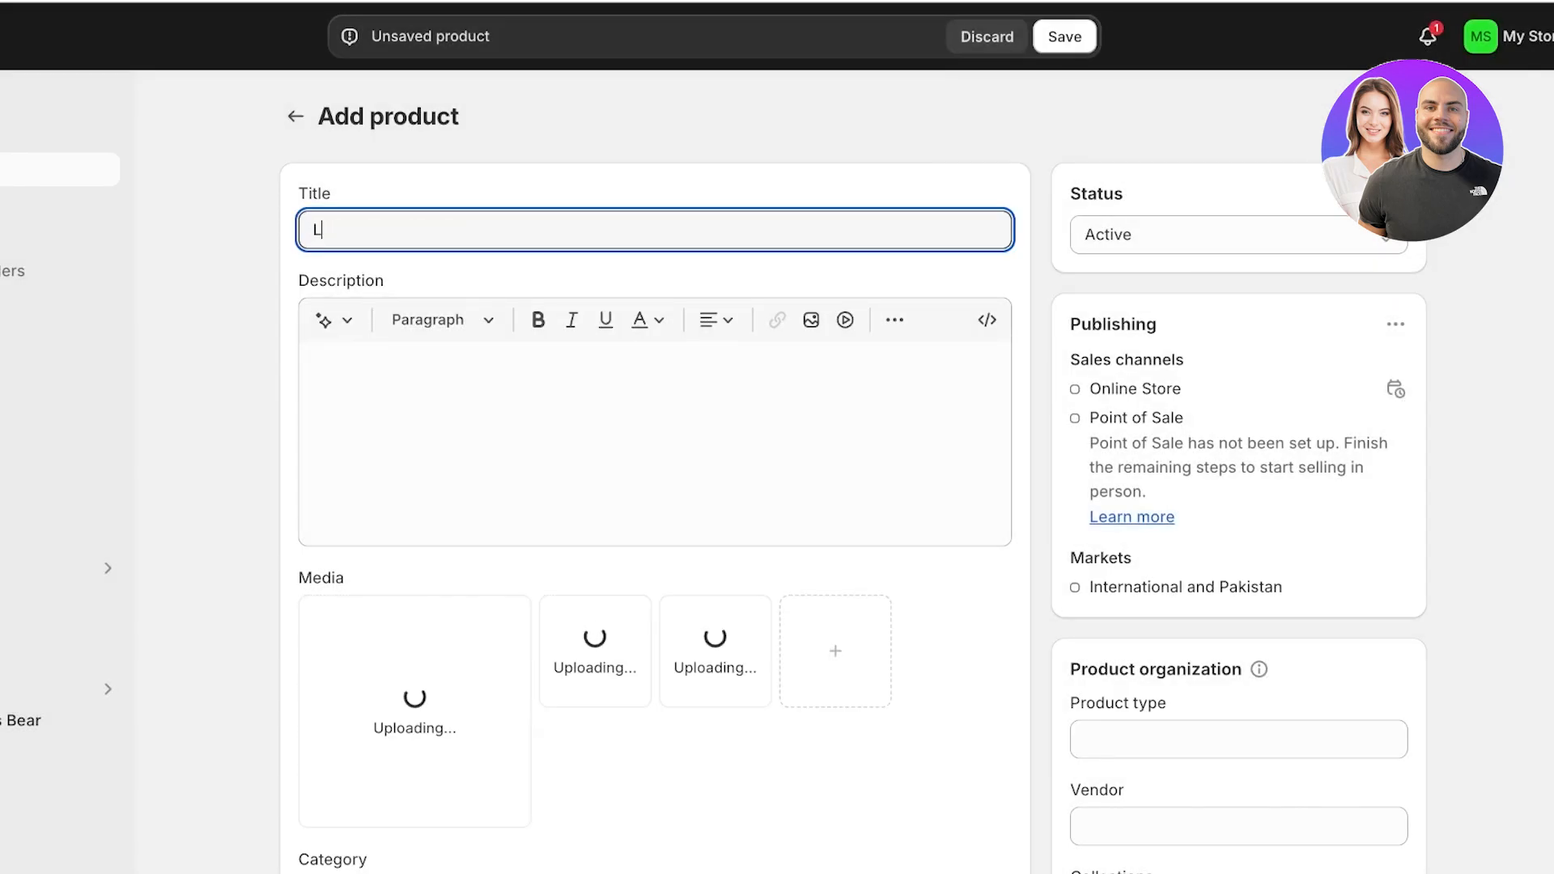
pyautogui.write('inen Shirt')
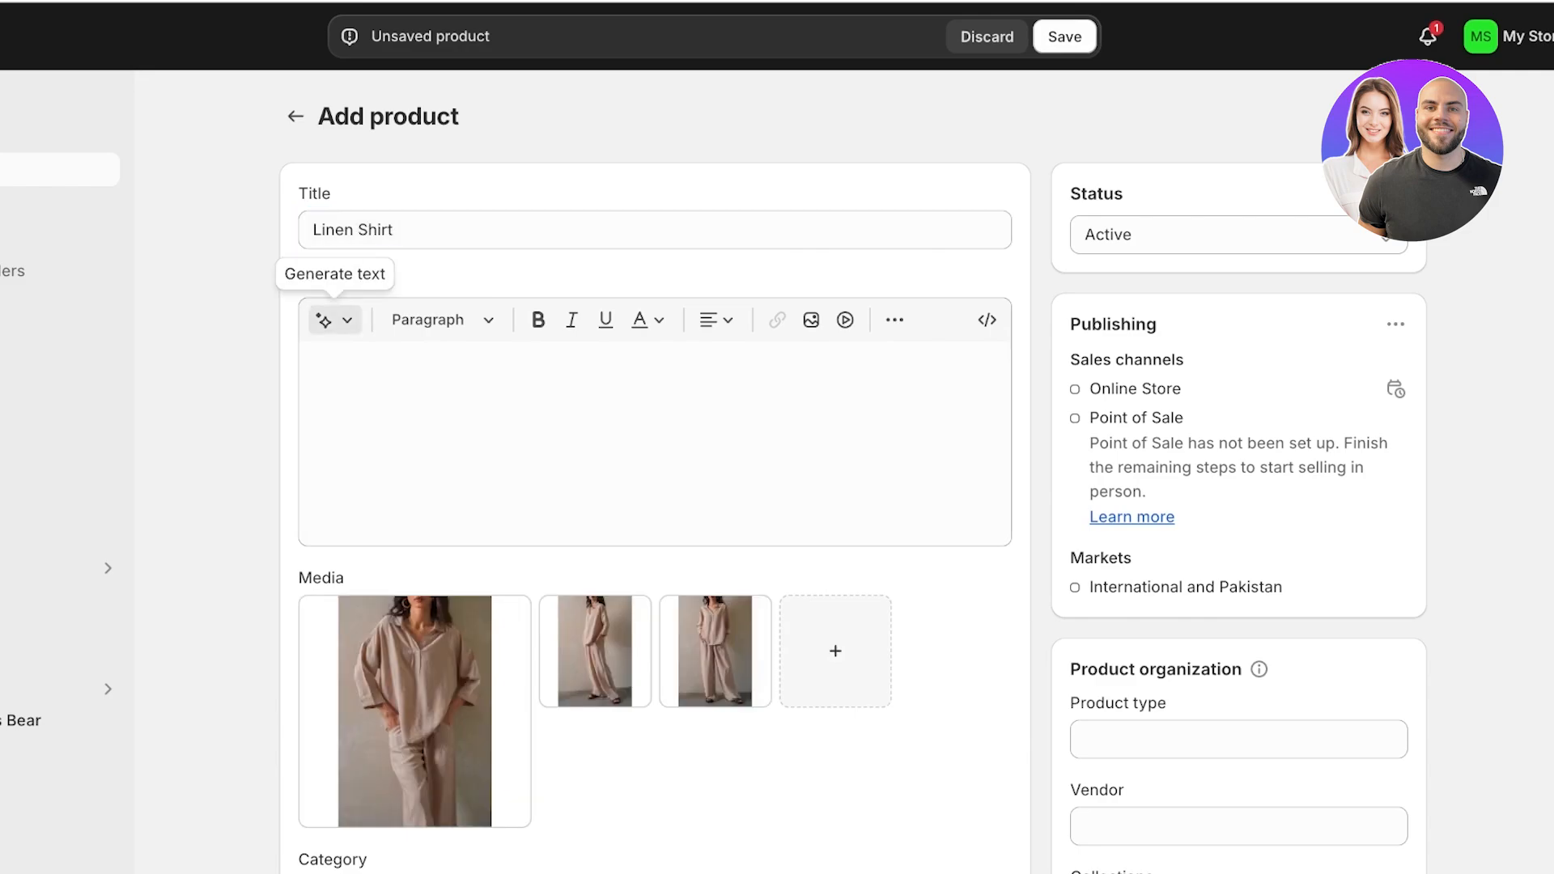
# Generate a product description from the keywords "Linen shirt" in the Sophisticated tone and keep the generated text.
pyautogui.click(324, 320)
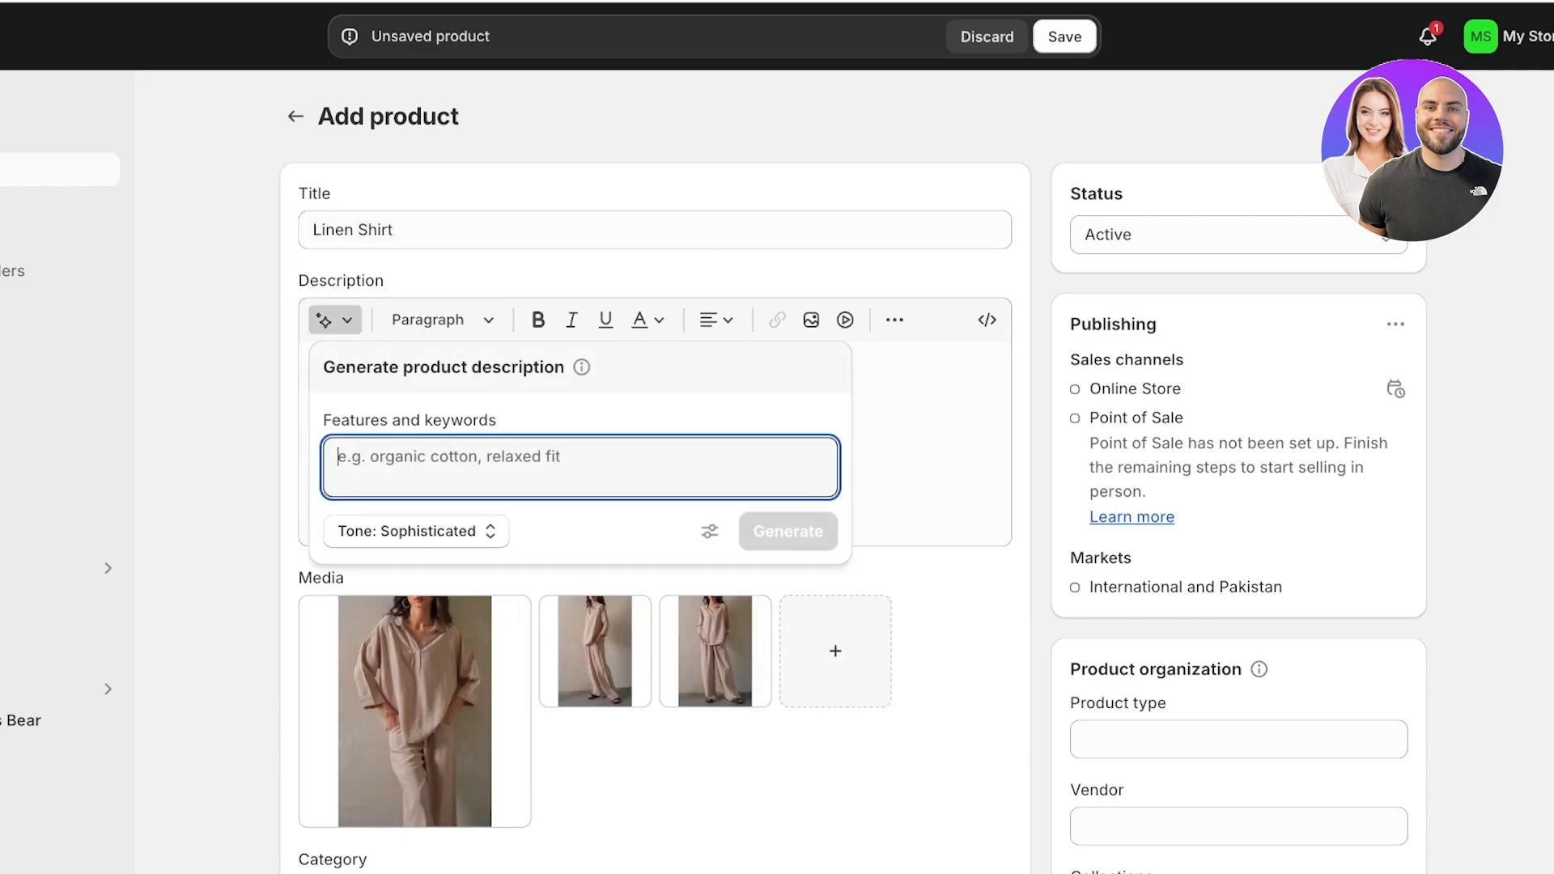
pyautogui.write('Li')
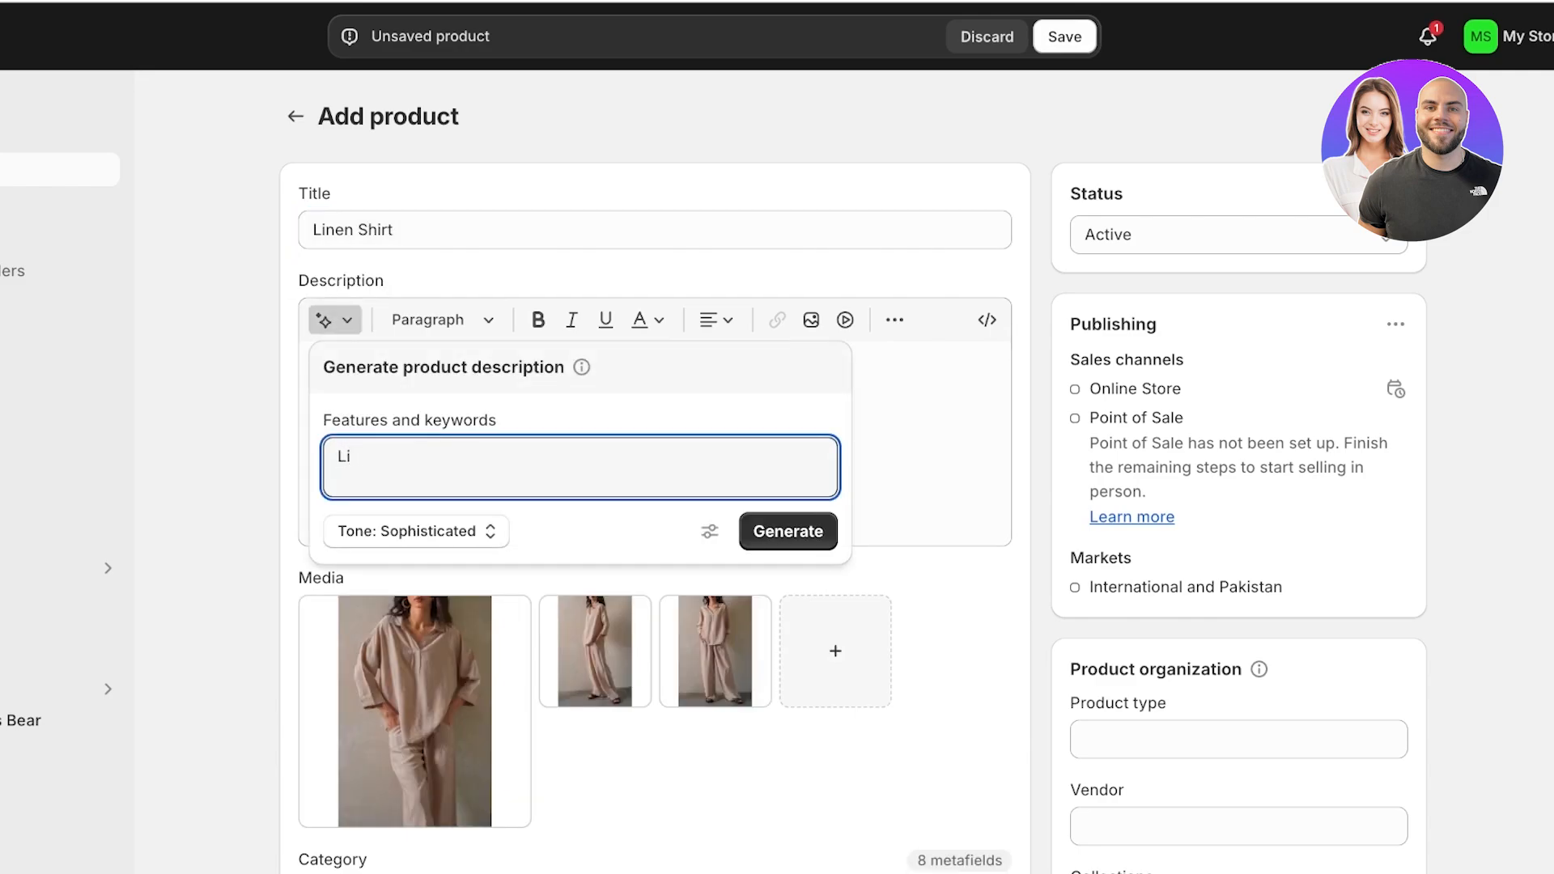
pyautogui.write('nen shirt')
pyautogui.click(809, 531)
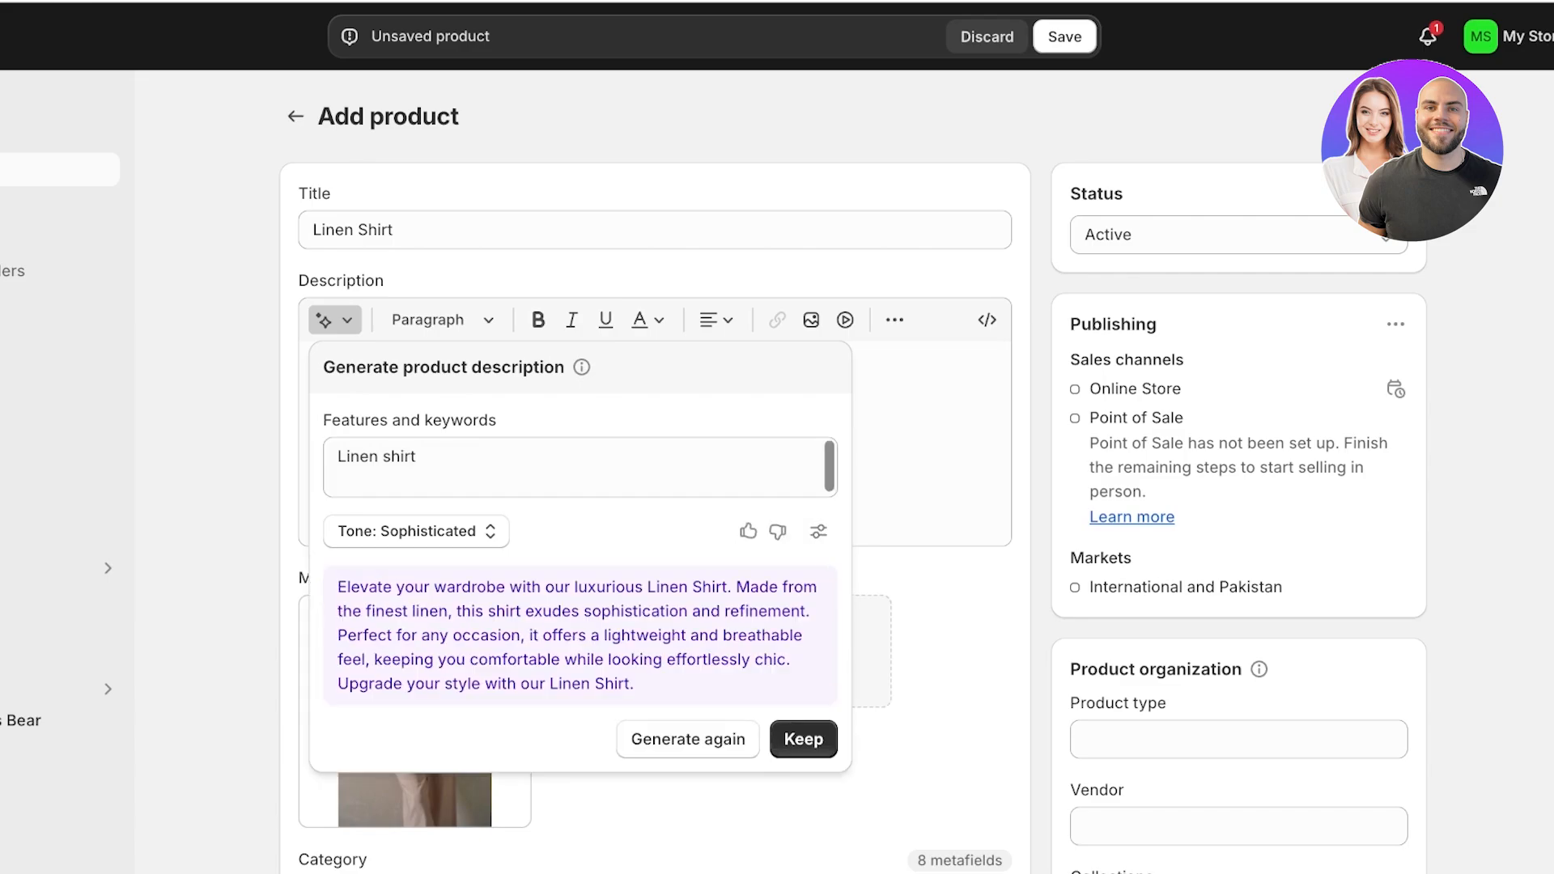
pyautogui.click(803, 739)
# Set the product's price to Rs 100.
pyautogui.scroll(-8, 437, 441)
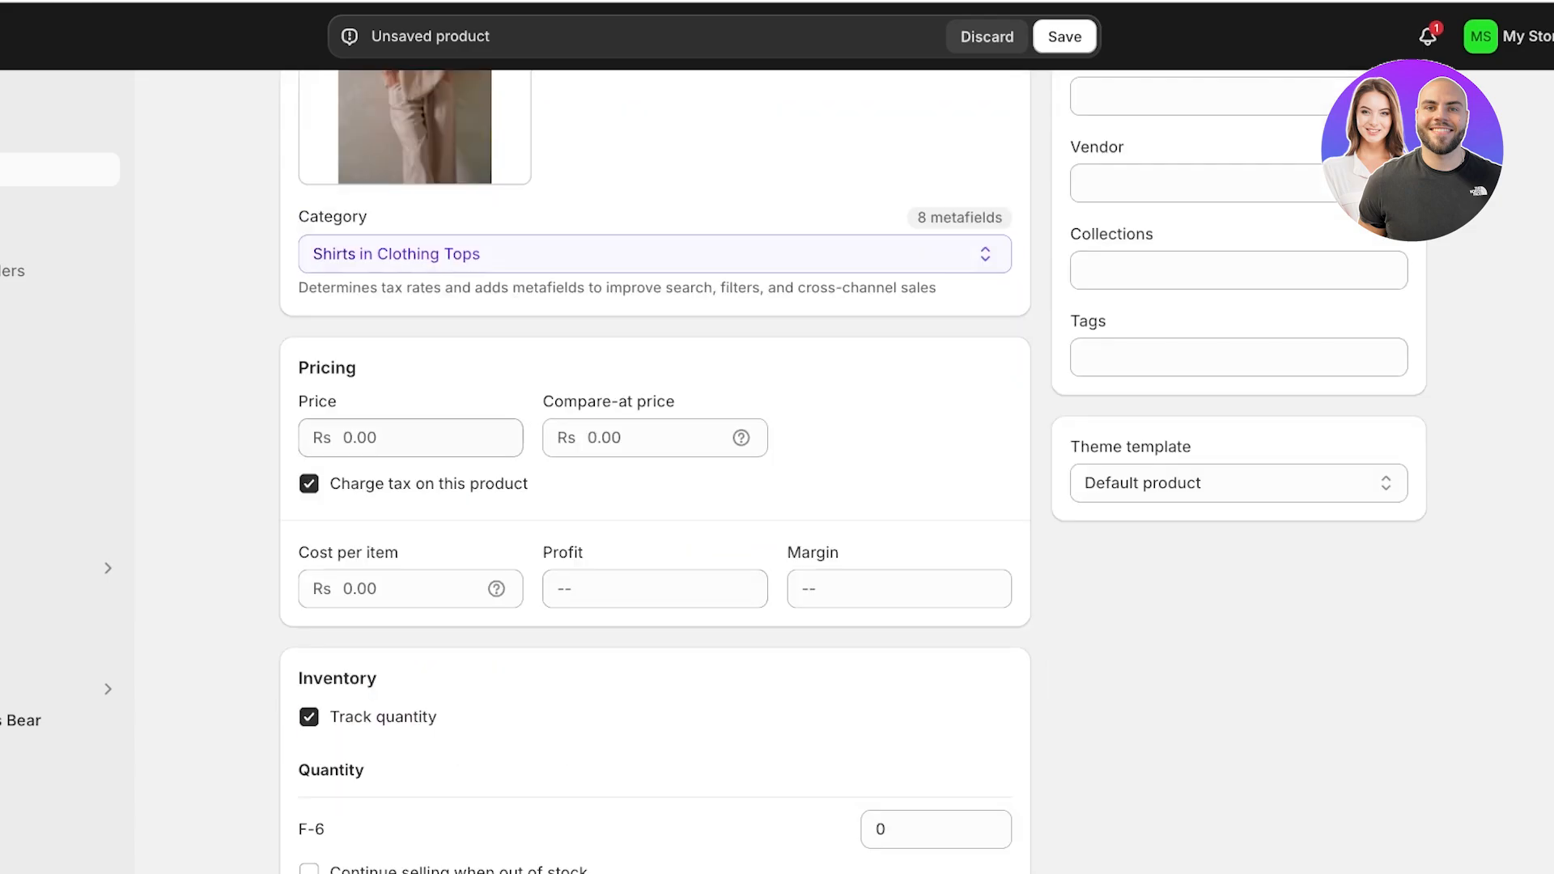
pyautogui.click(411, 438)
pyautogui.write('100')
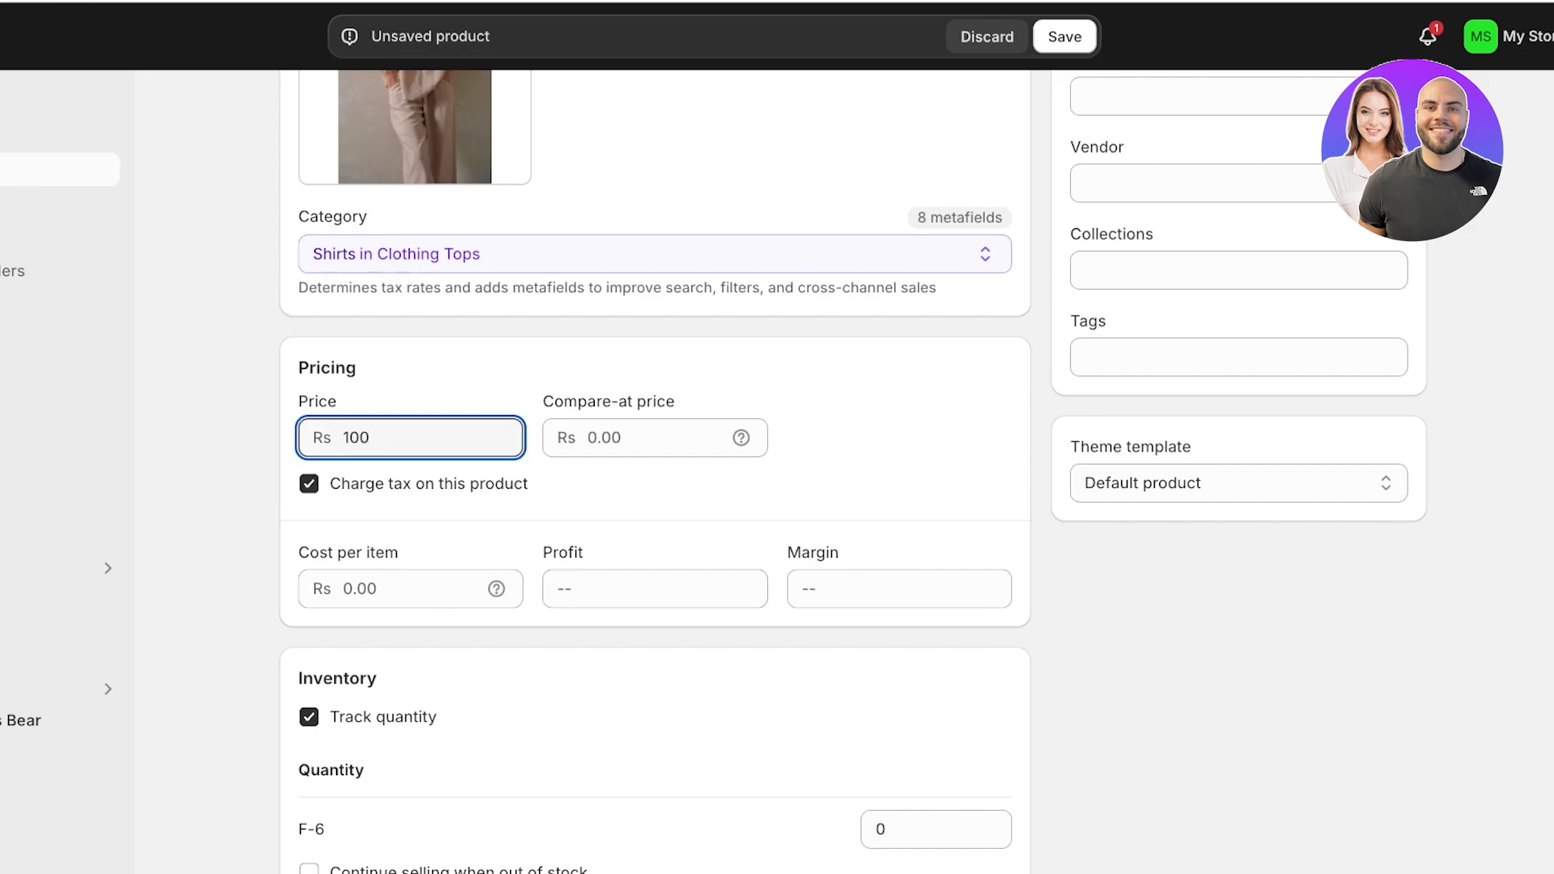
pyautogui.click(898, 453)
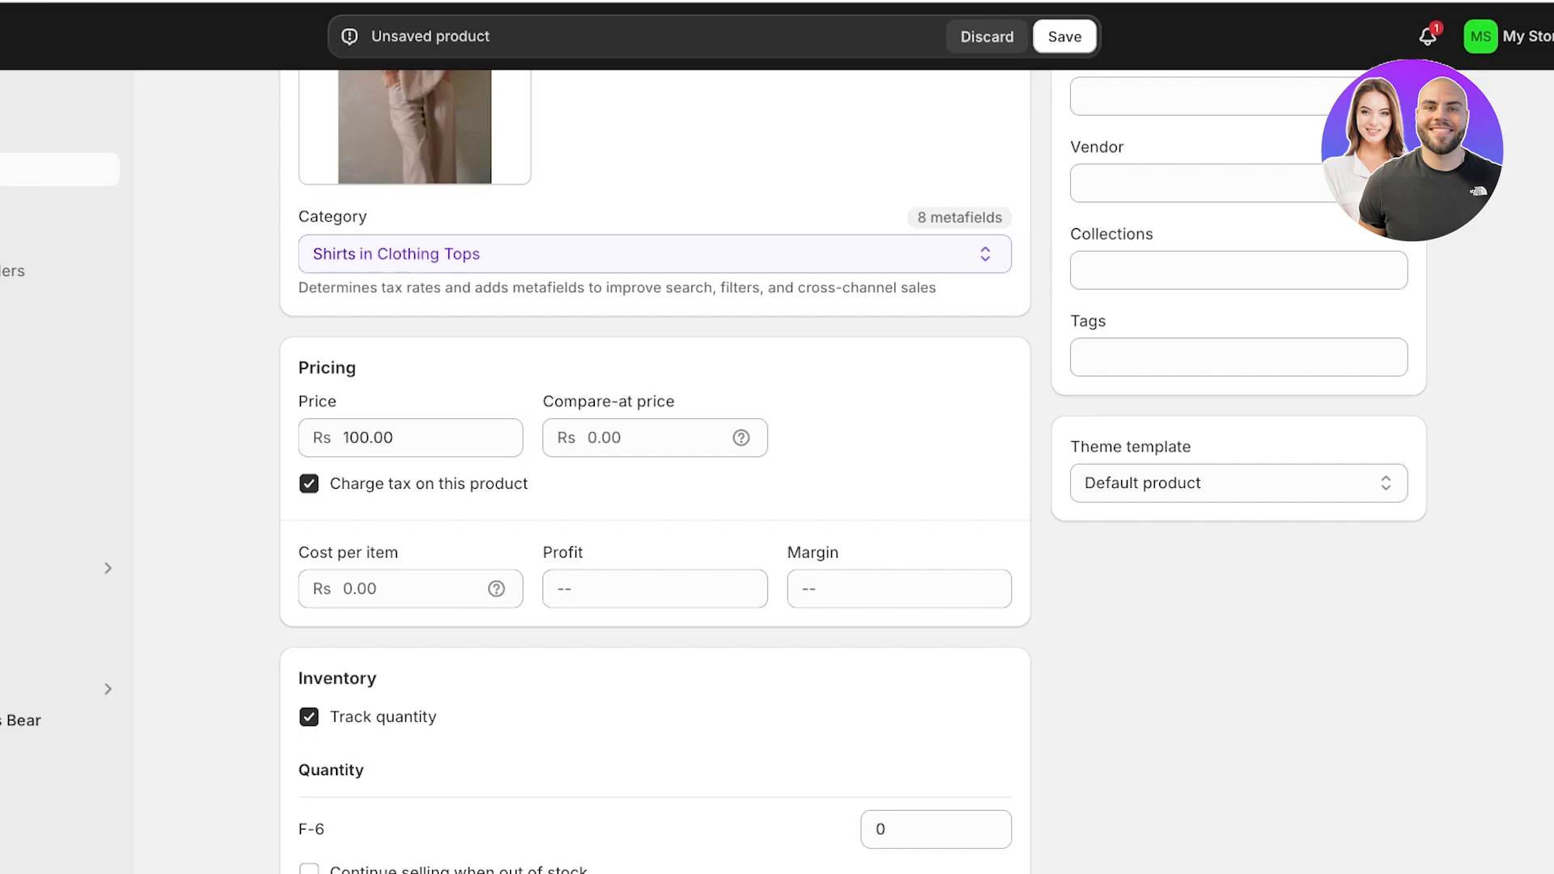
pyautogui.scroll(-7, 654, 469)
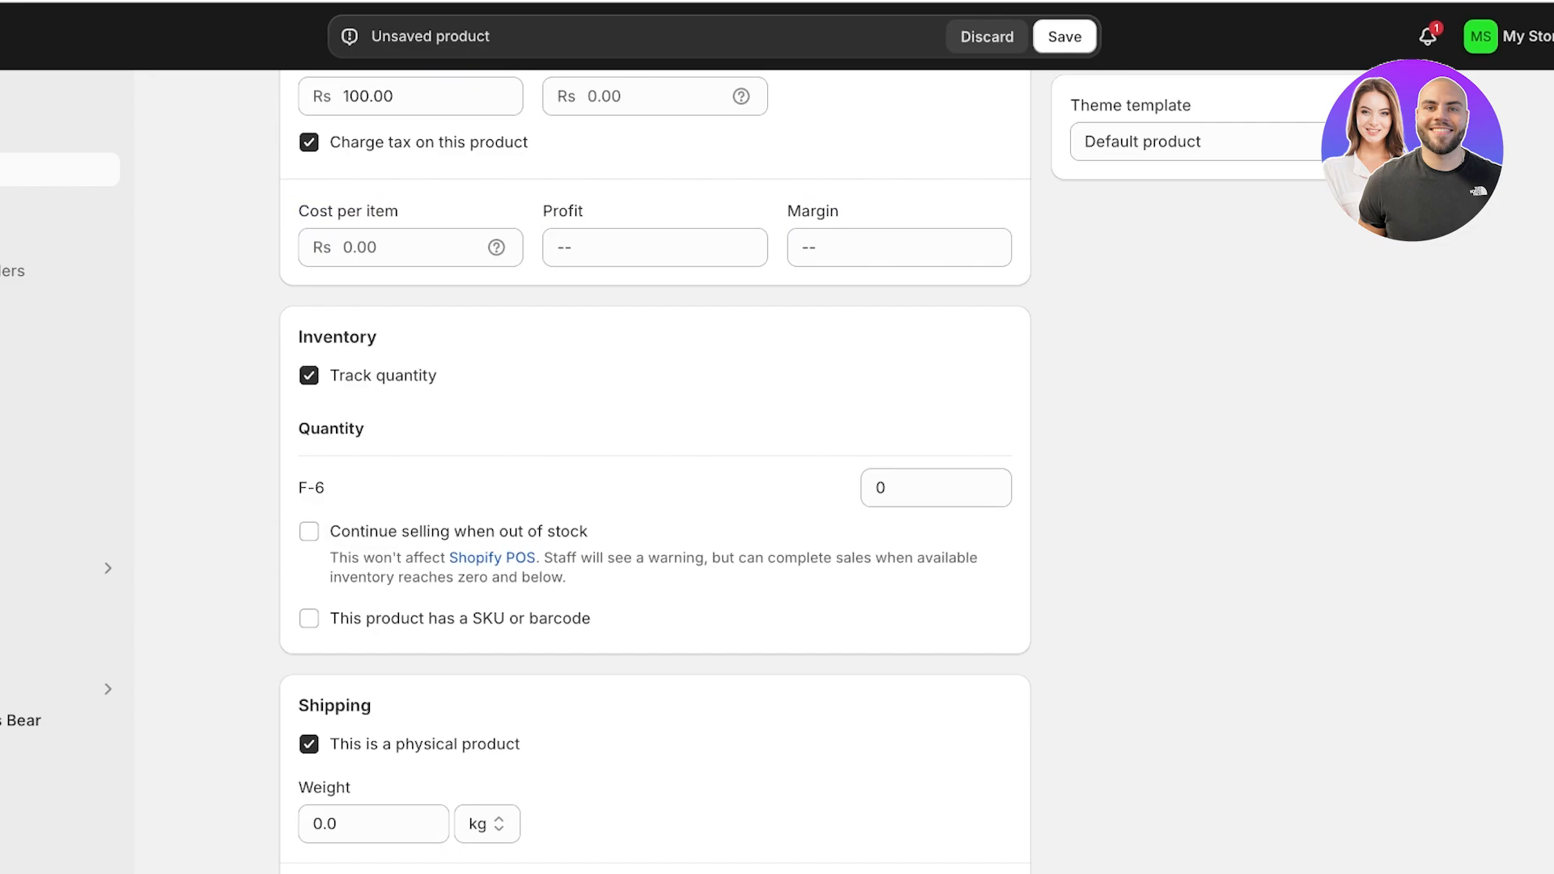
pyautogui.scroll(-5, 654, 470)
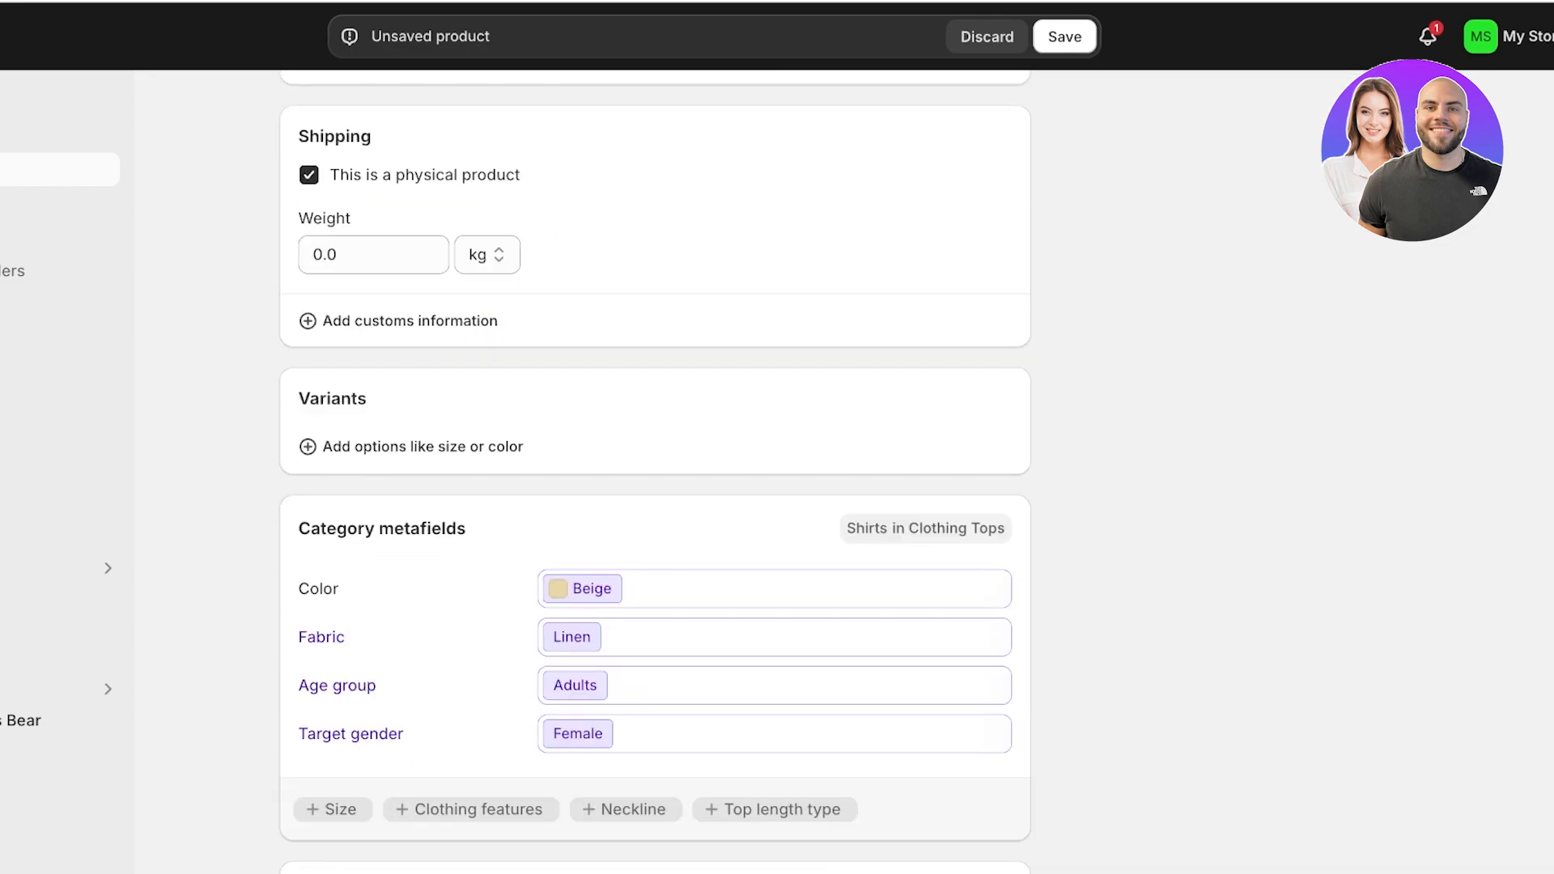
pyautogui.click(416, 446)
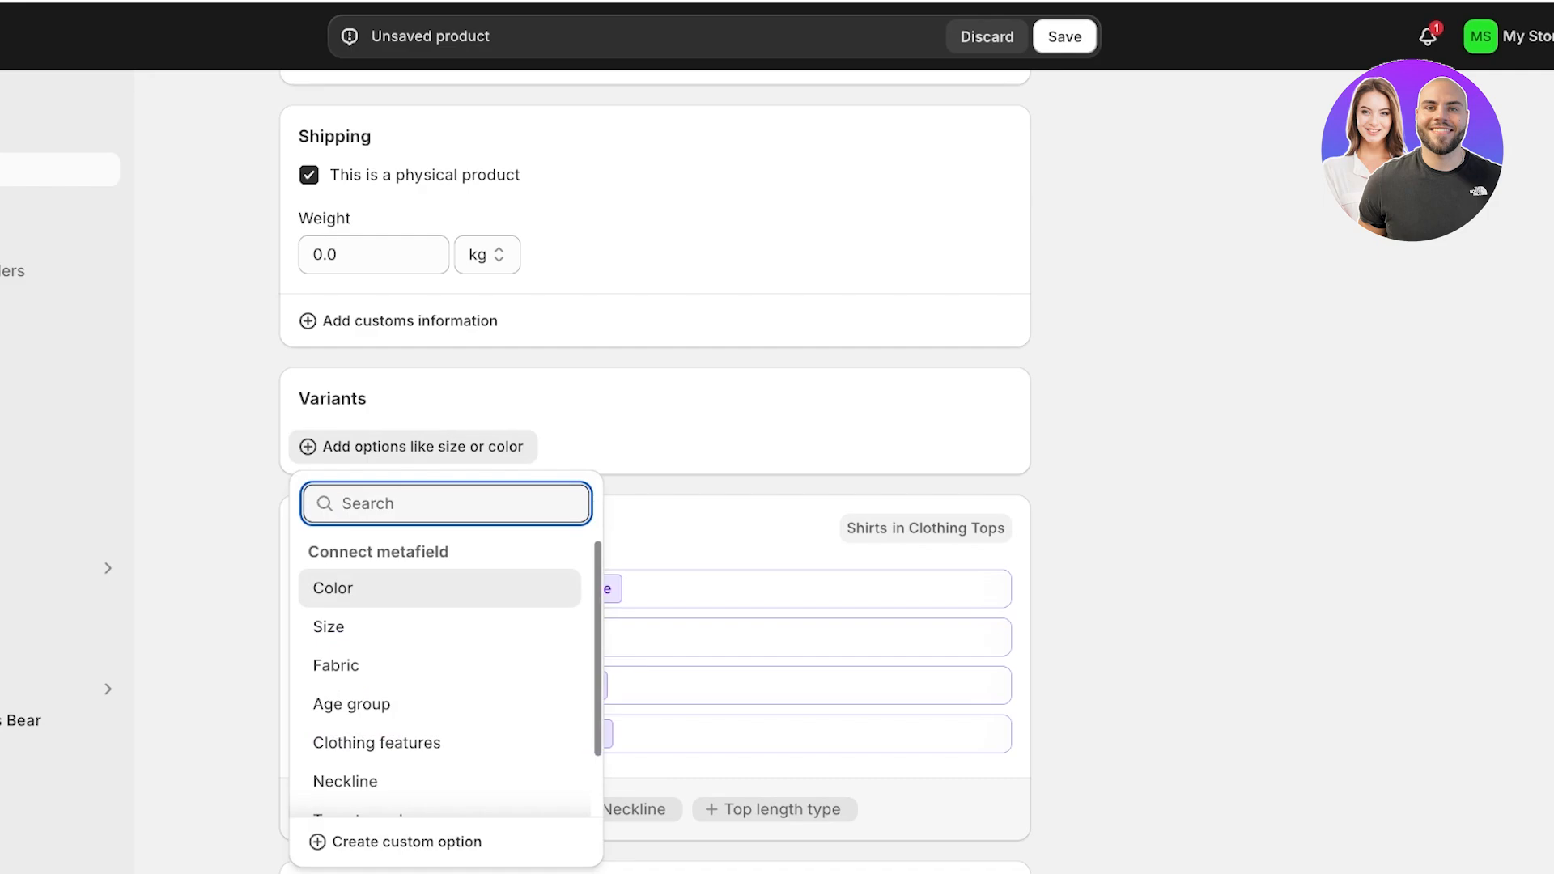
pyautogui.click(440, 588)
pyautogui.click(417, 446)
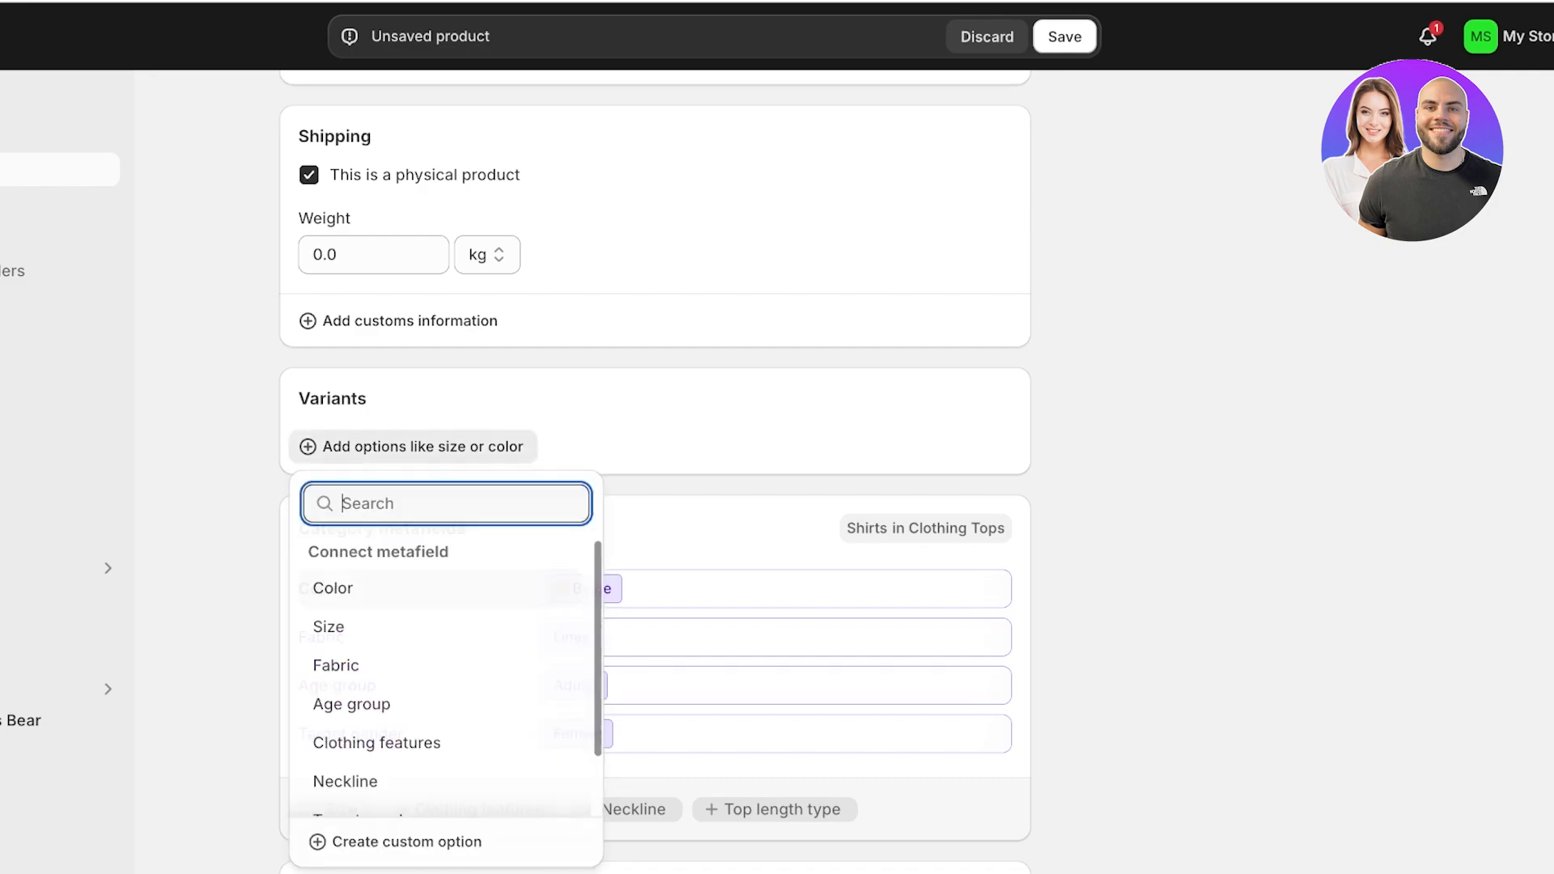
pyautogui.click(407, 841)
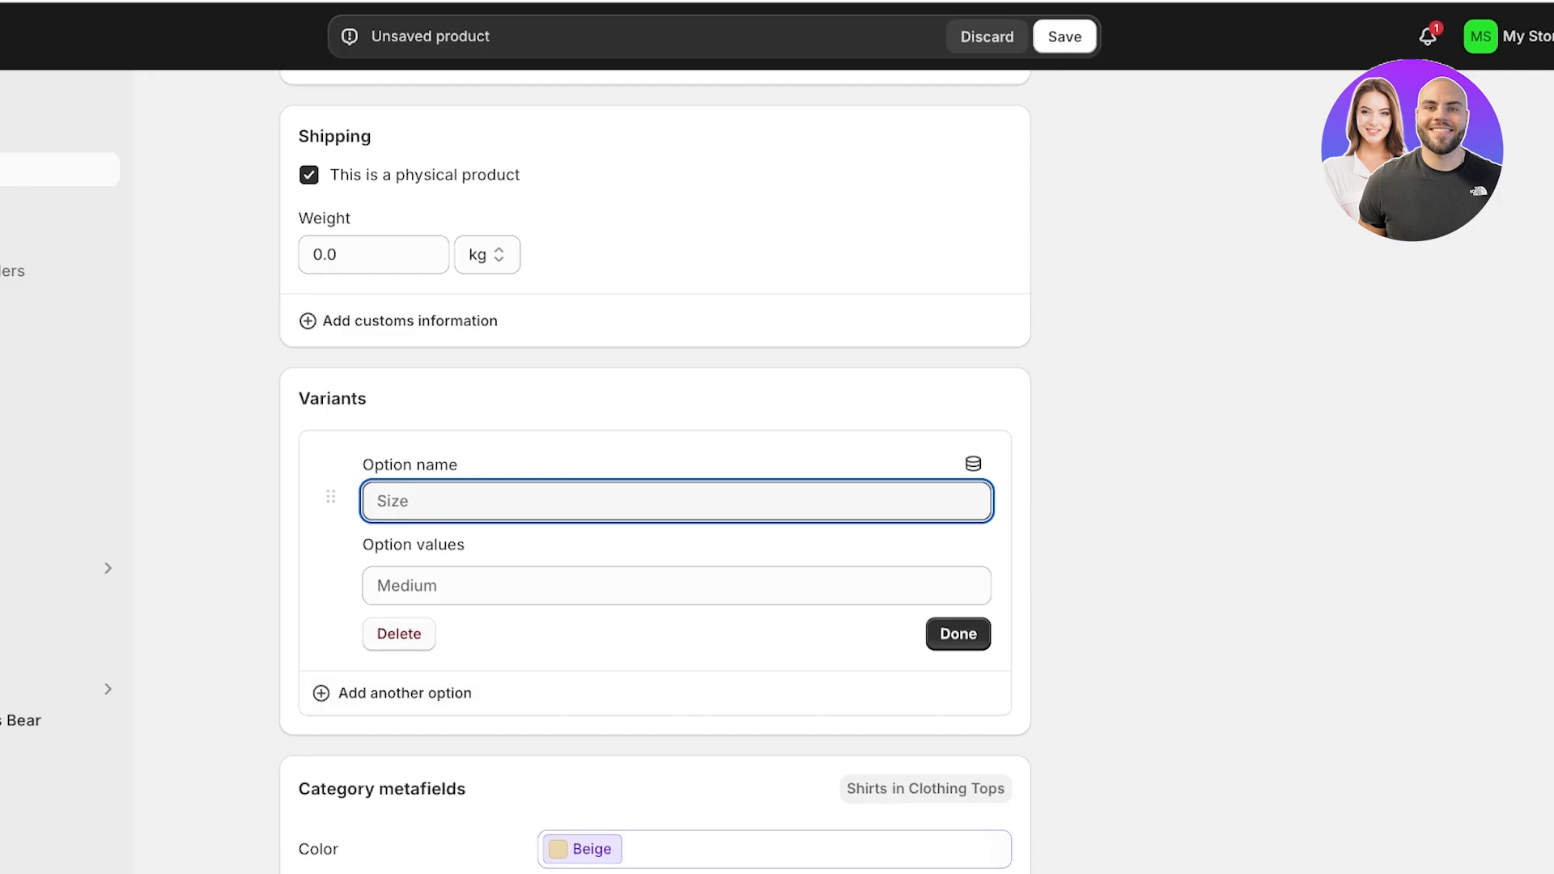
pyautogui.click(399, 633)
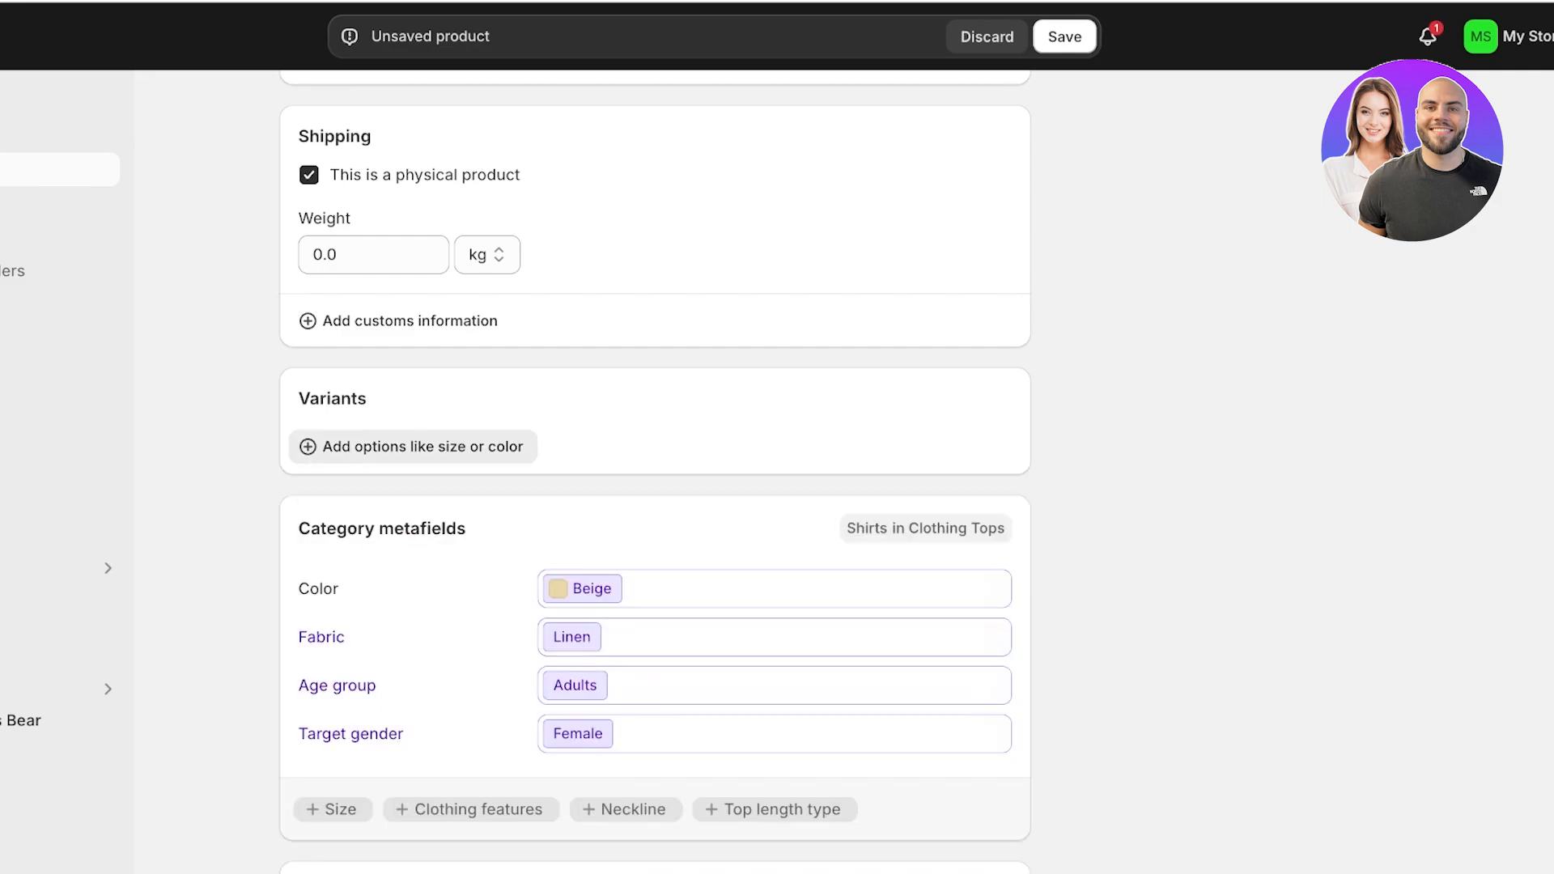
# Add a Size variant option connected to the Size metafield, with the values S, M and L.
pyautogui.click(413, 447)
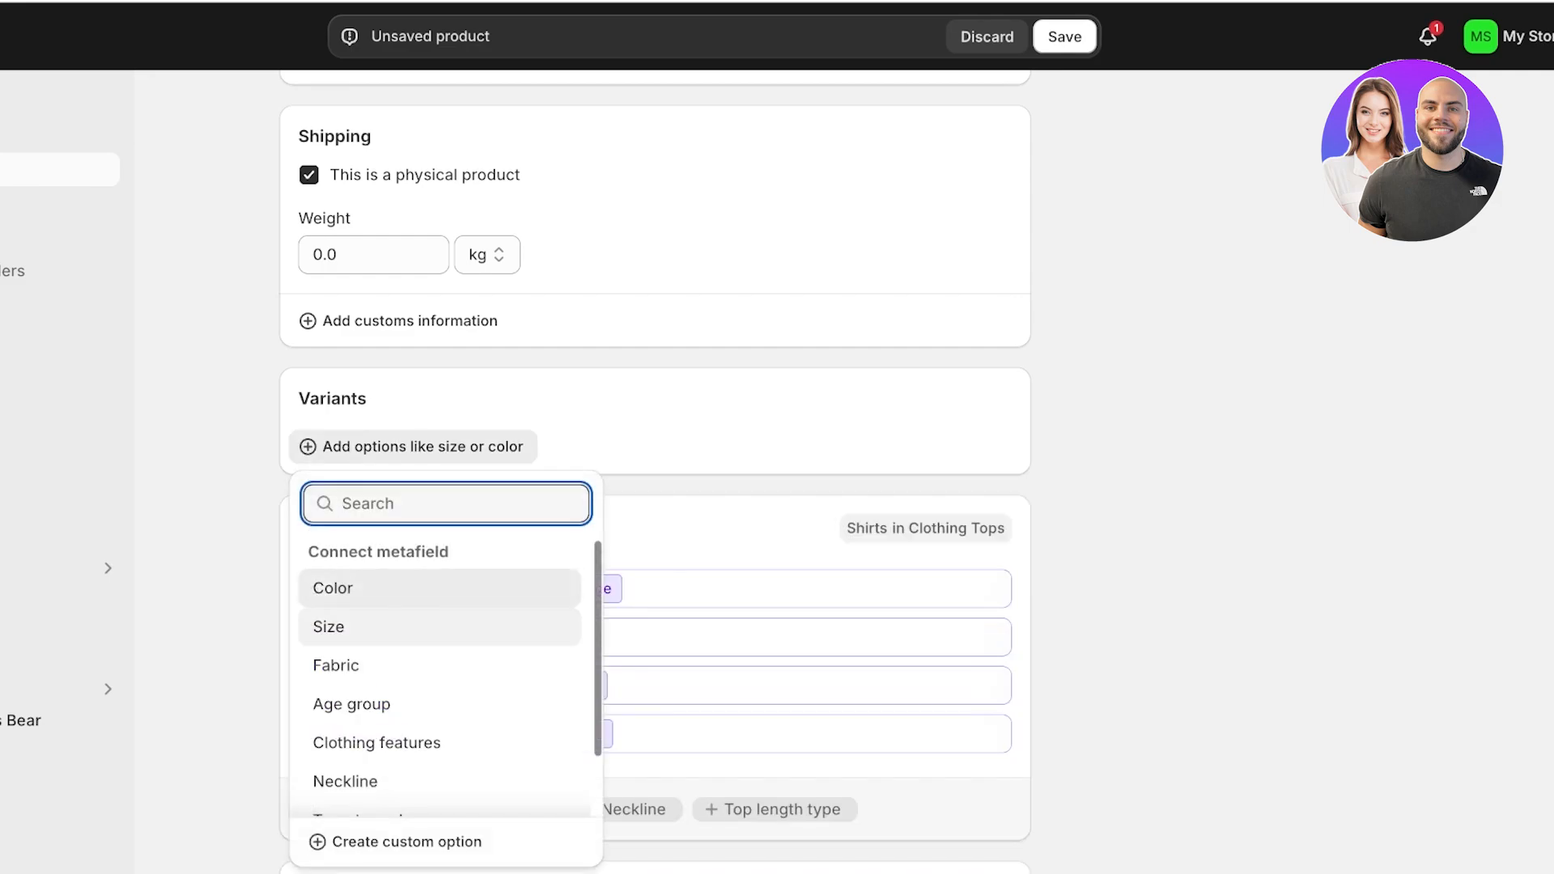
pyautogui.click(328, 626)
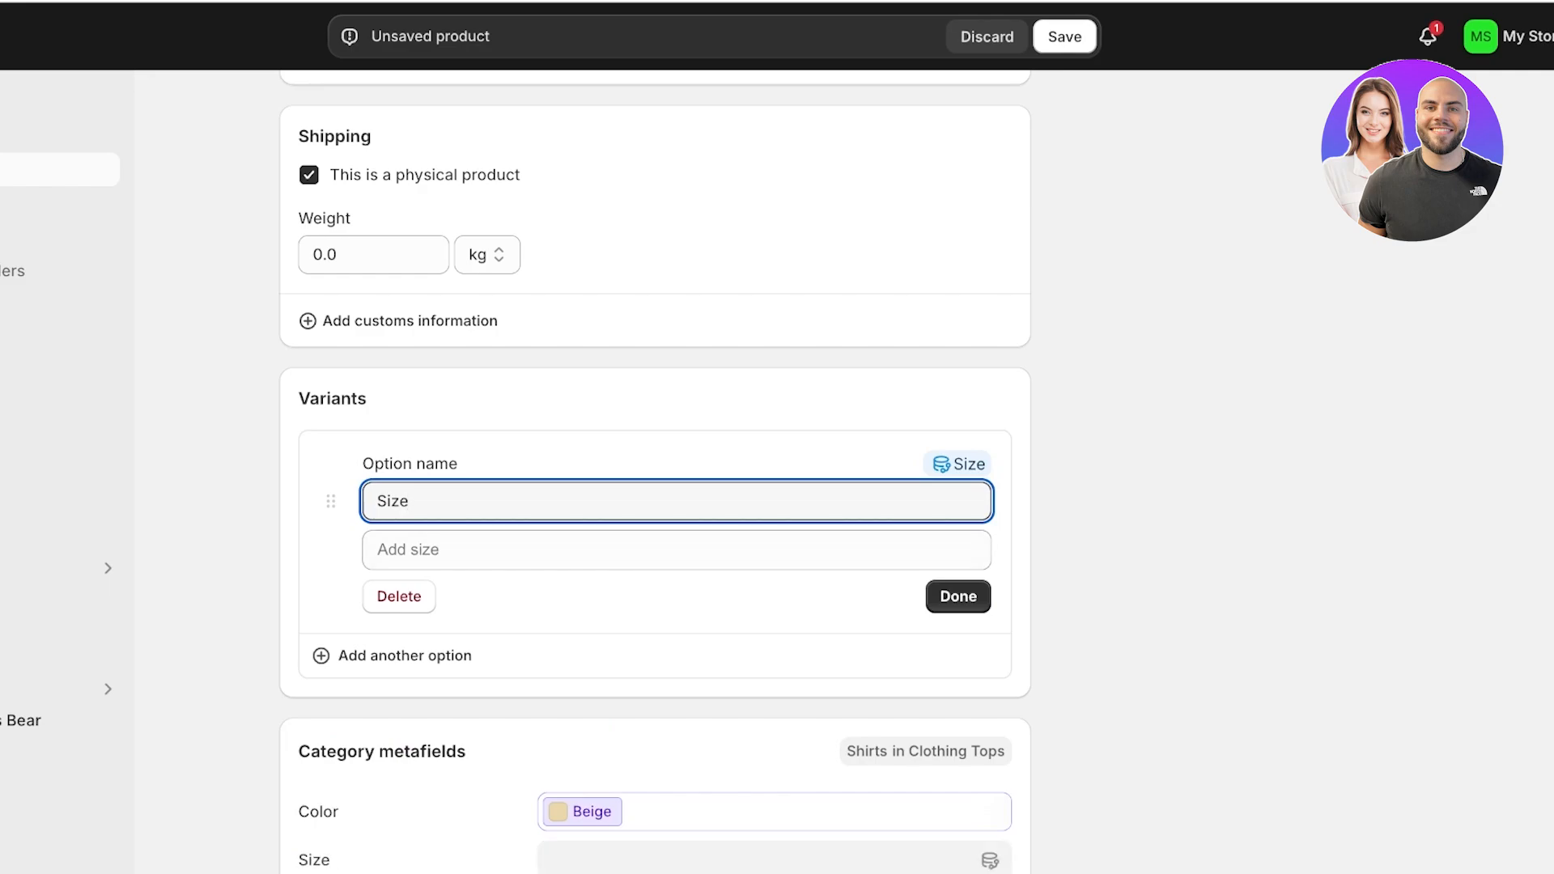
pyautogui.click(647, 550)
pyautogui.scroll(-6, 648, 371)
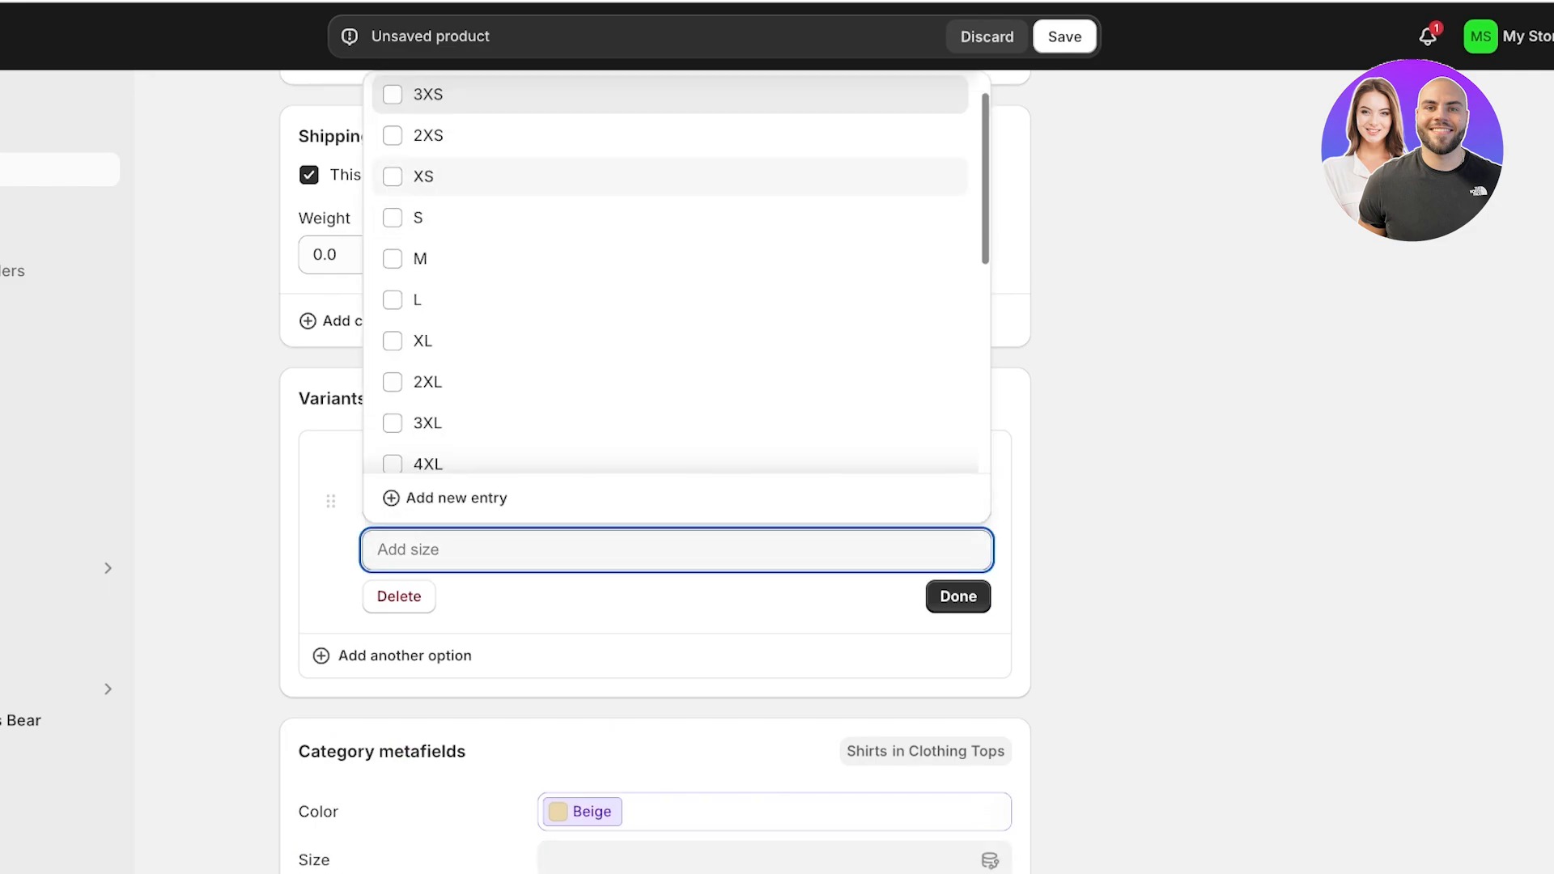
pyautogui.scroll(8, 670, 267)
pyautogui.click(392, 260)
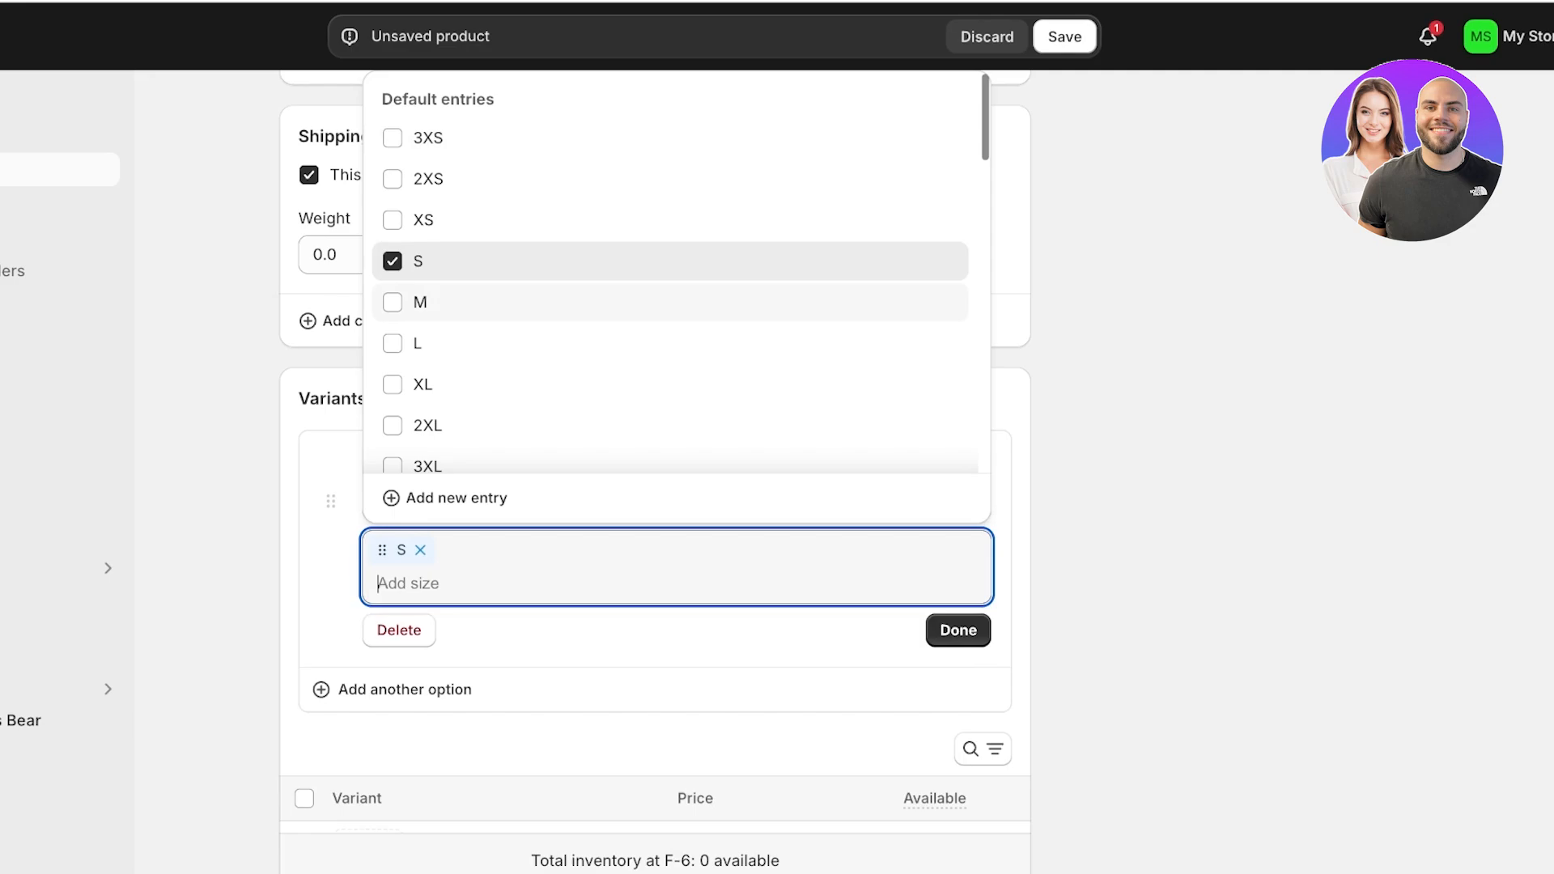
pyautogui.click(392, 302)
pyautogui.click(392, 343)
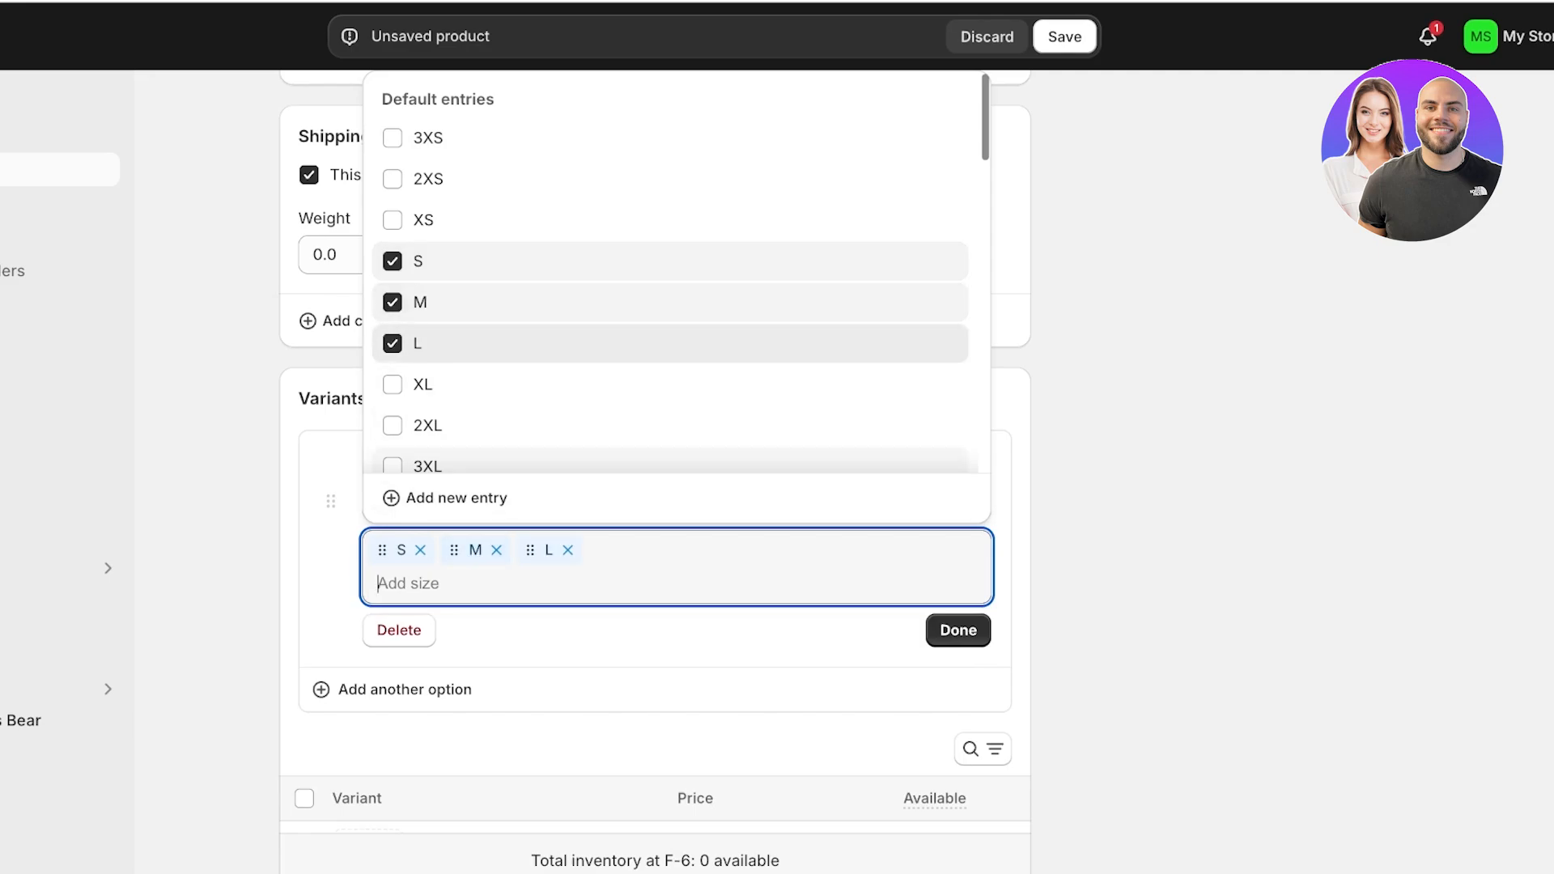
pyautogui.click(958, 629)
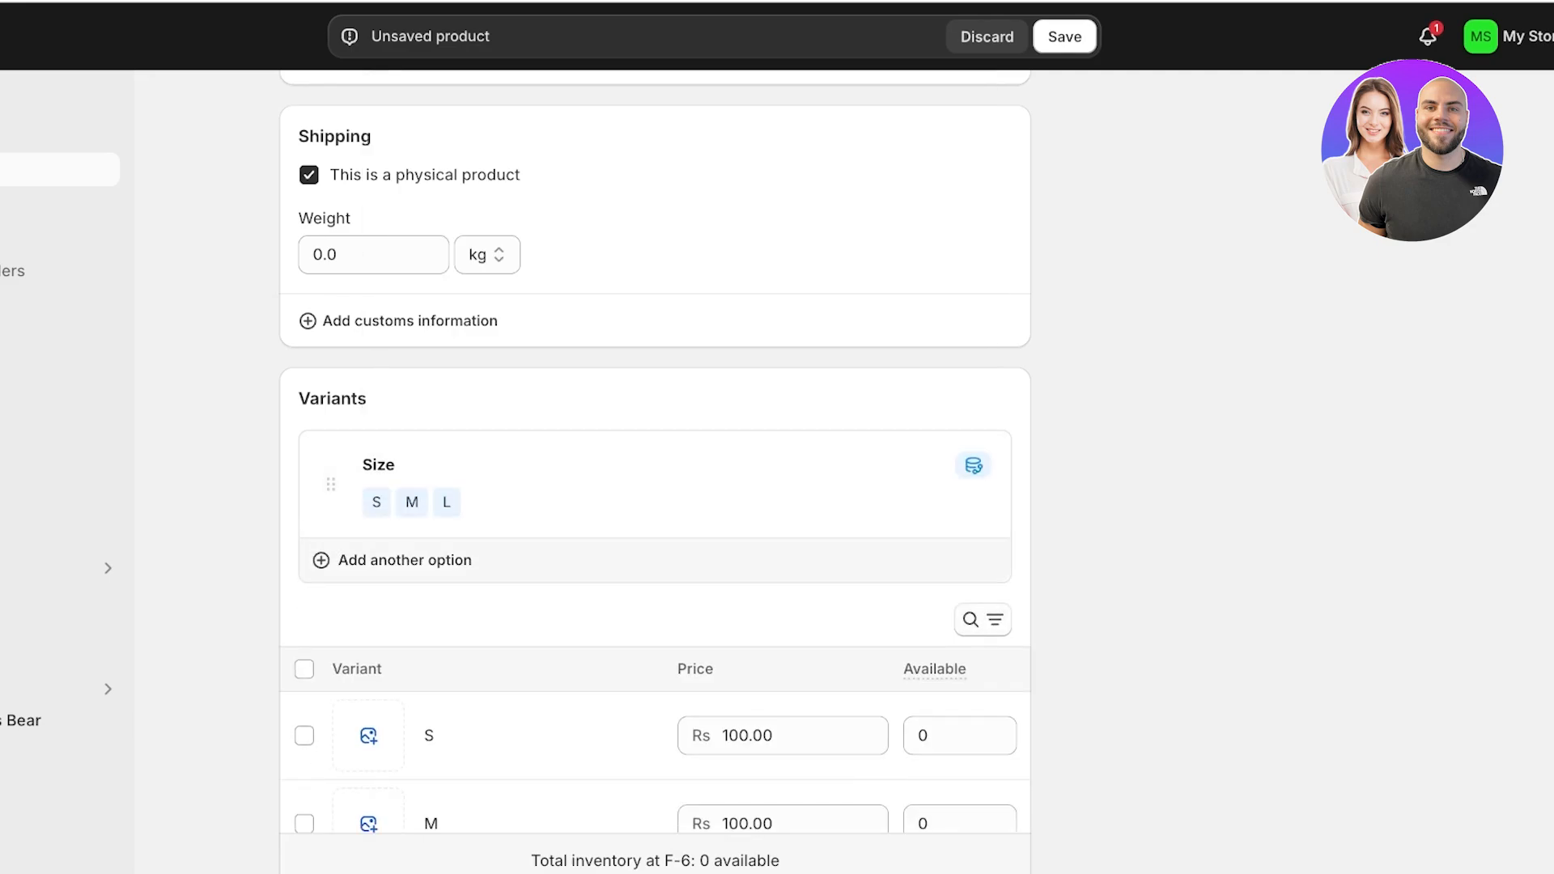
# Add a custom variant option named Sleeve Length with the values Sleeveless, Half-Sleeves and Full Sleeves.
pyautogui.scroll(-1, 654, 469)
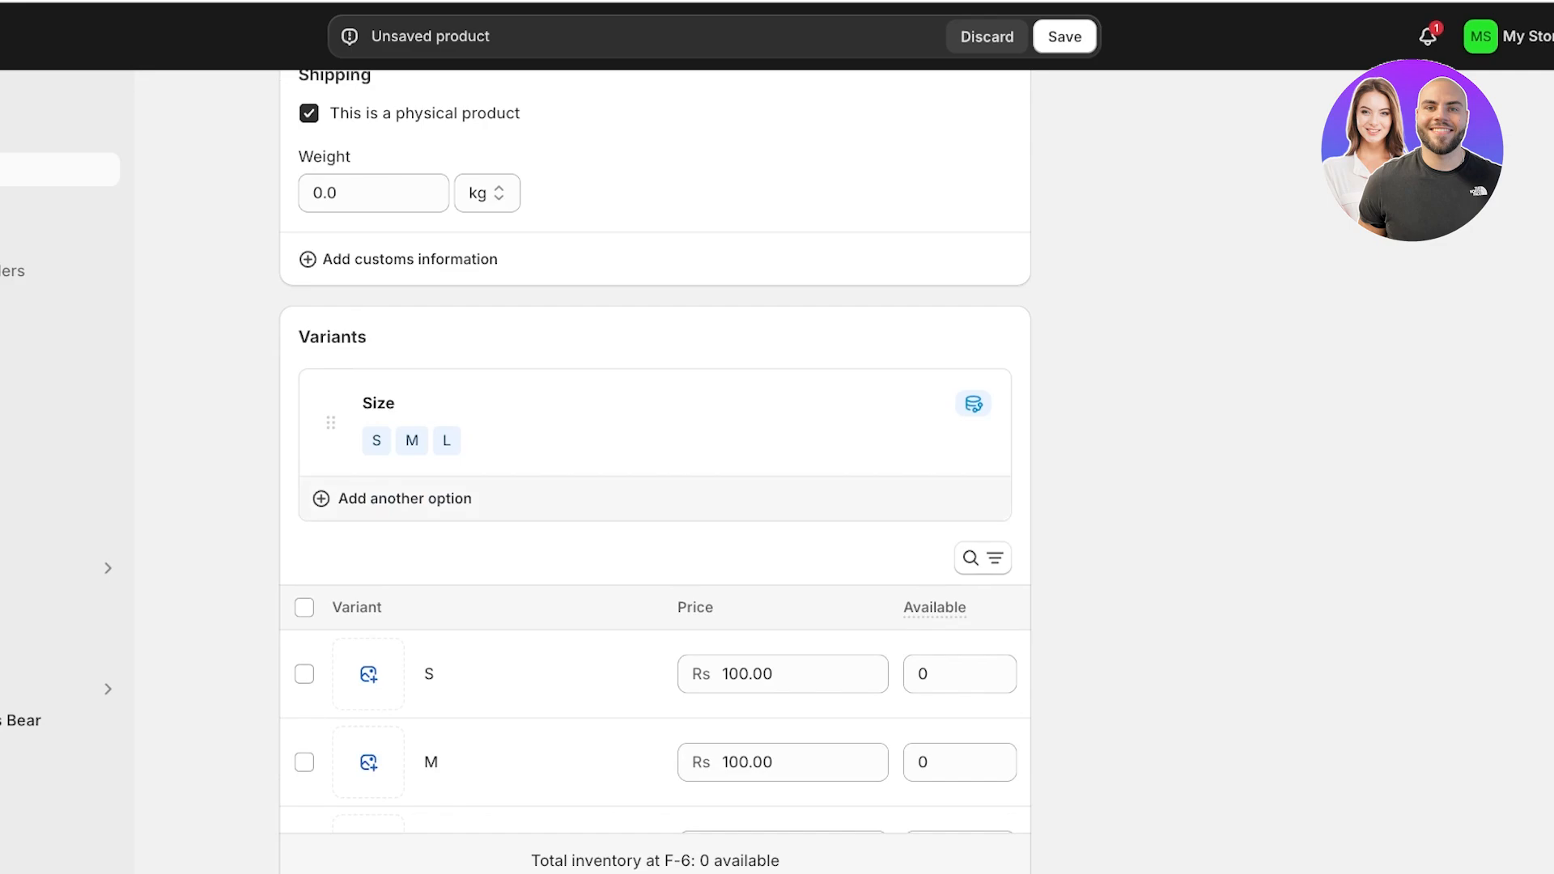
pyautogui.click(405, 498)
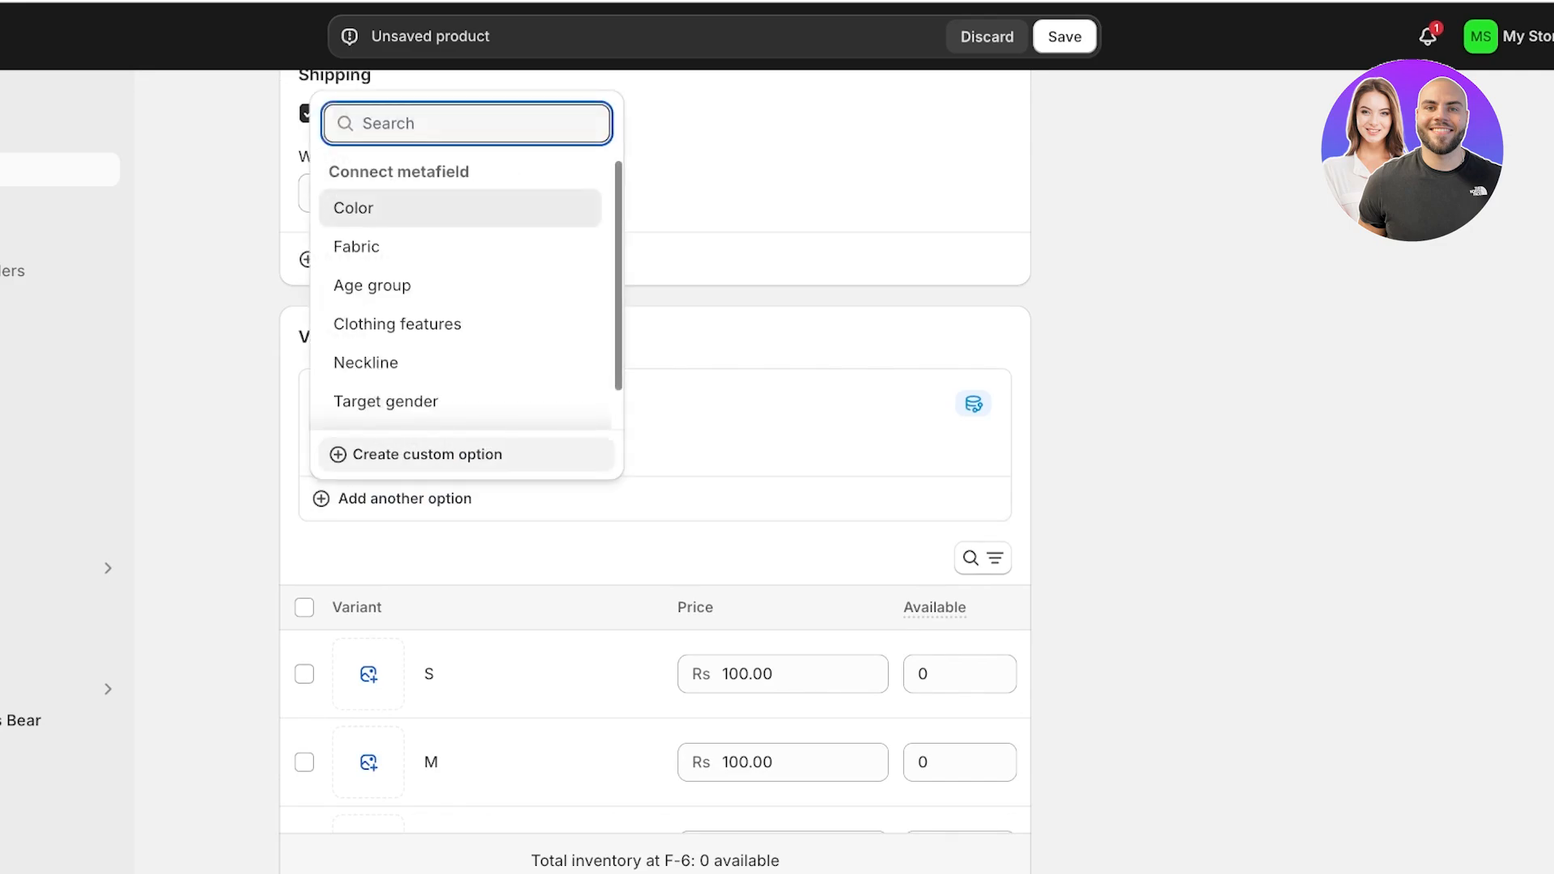
pyautogui.click(416, 451)
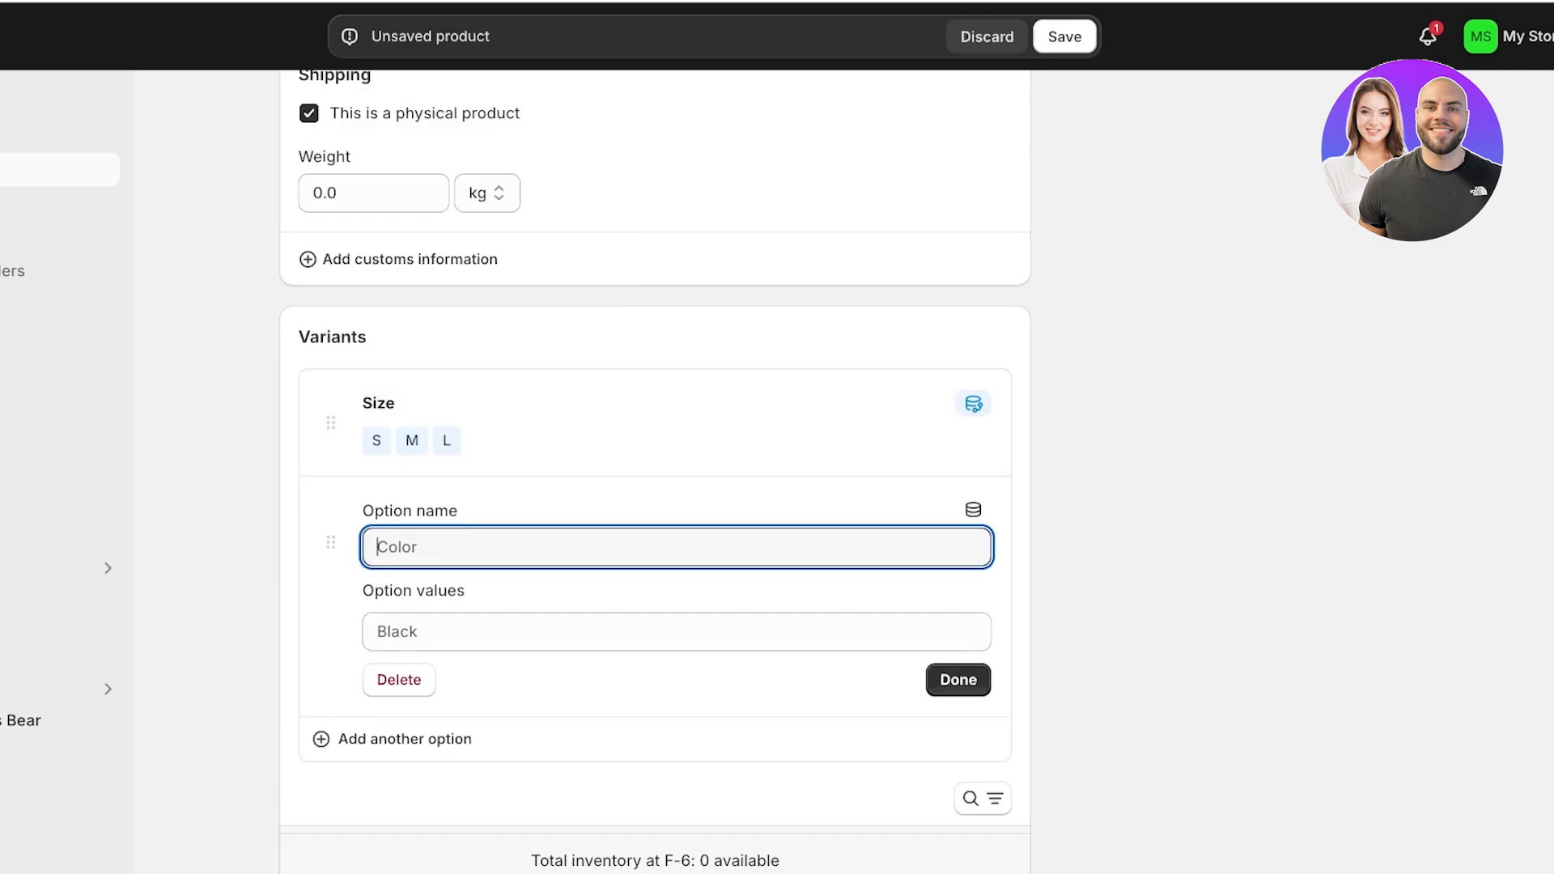
pyautogui.write('Sleeve Length')
pyautogui.click(378, 631)
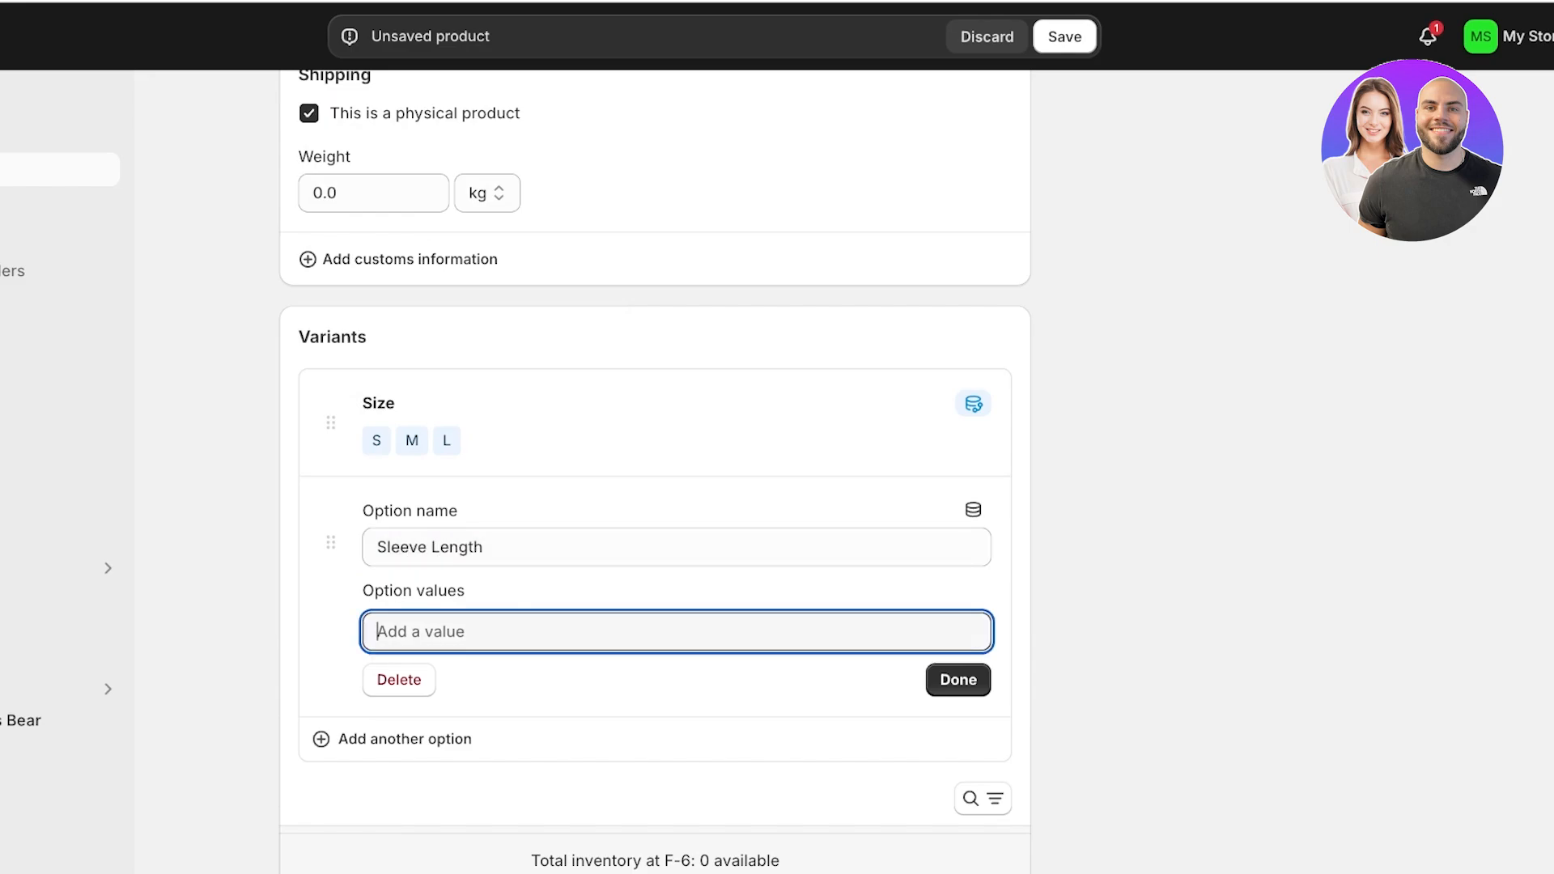
pyautogui.write('Sleeveless')
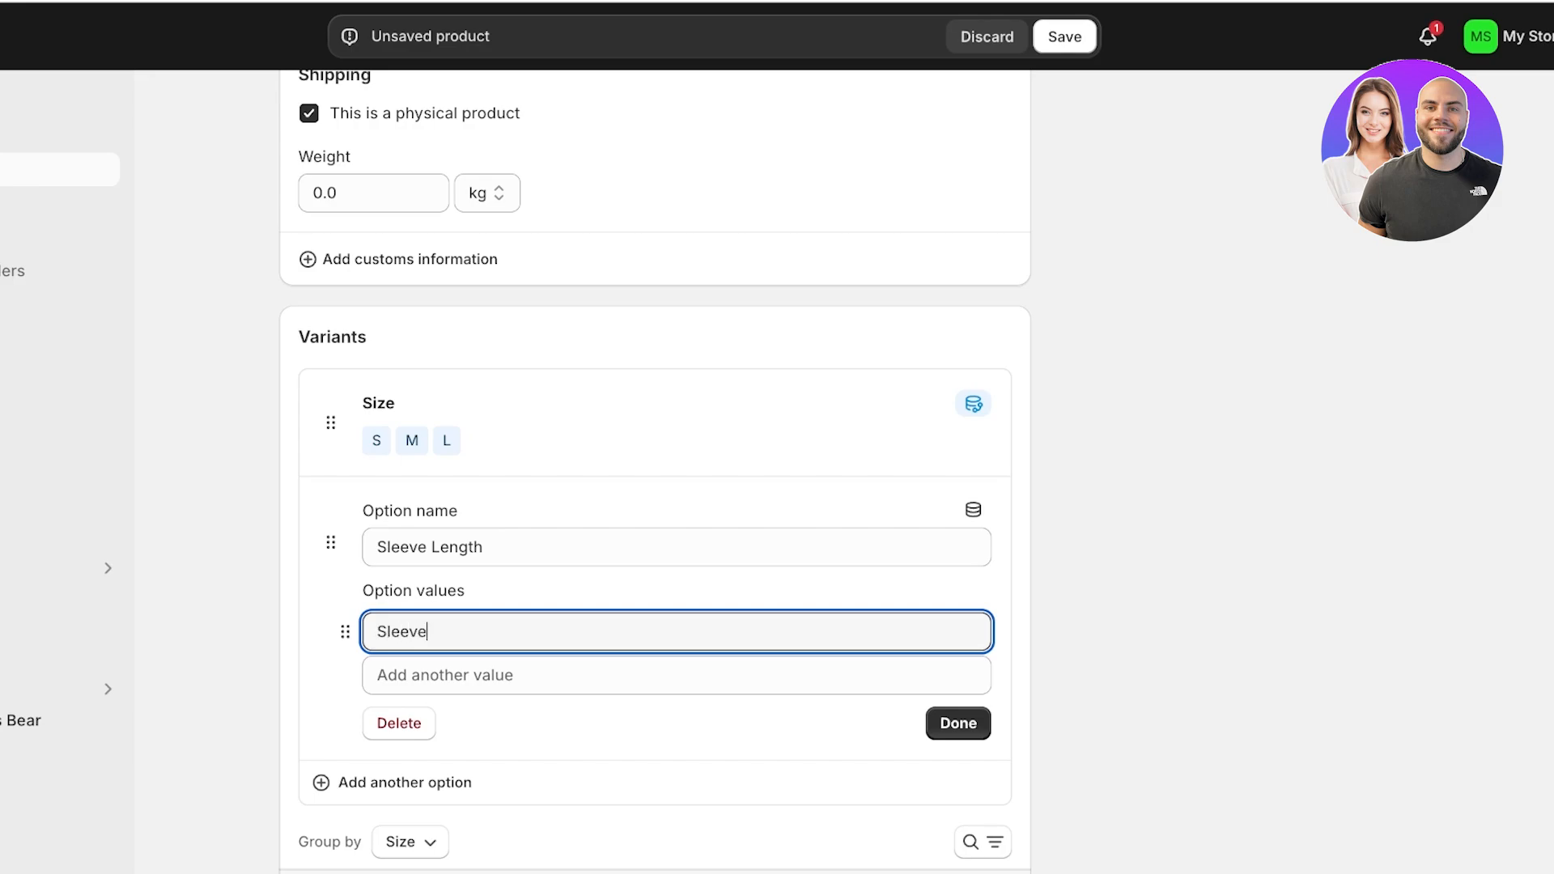
pyautogui.click(377, 675)
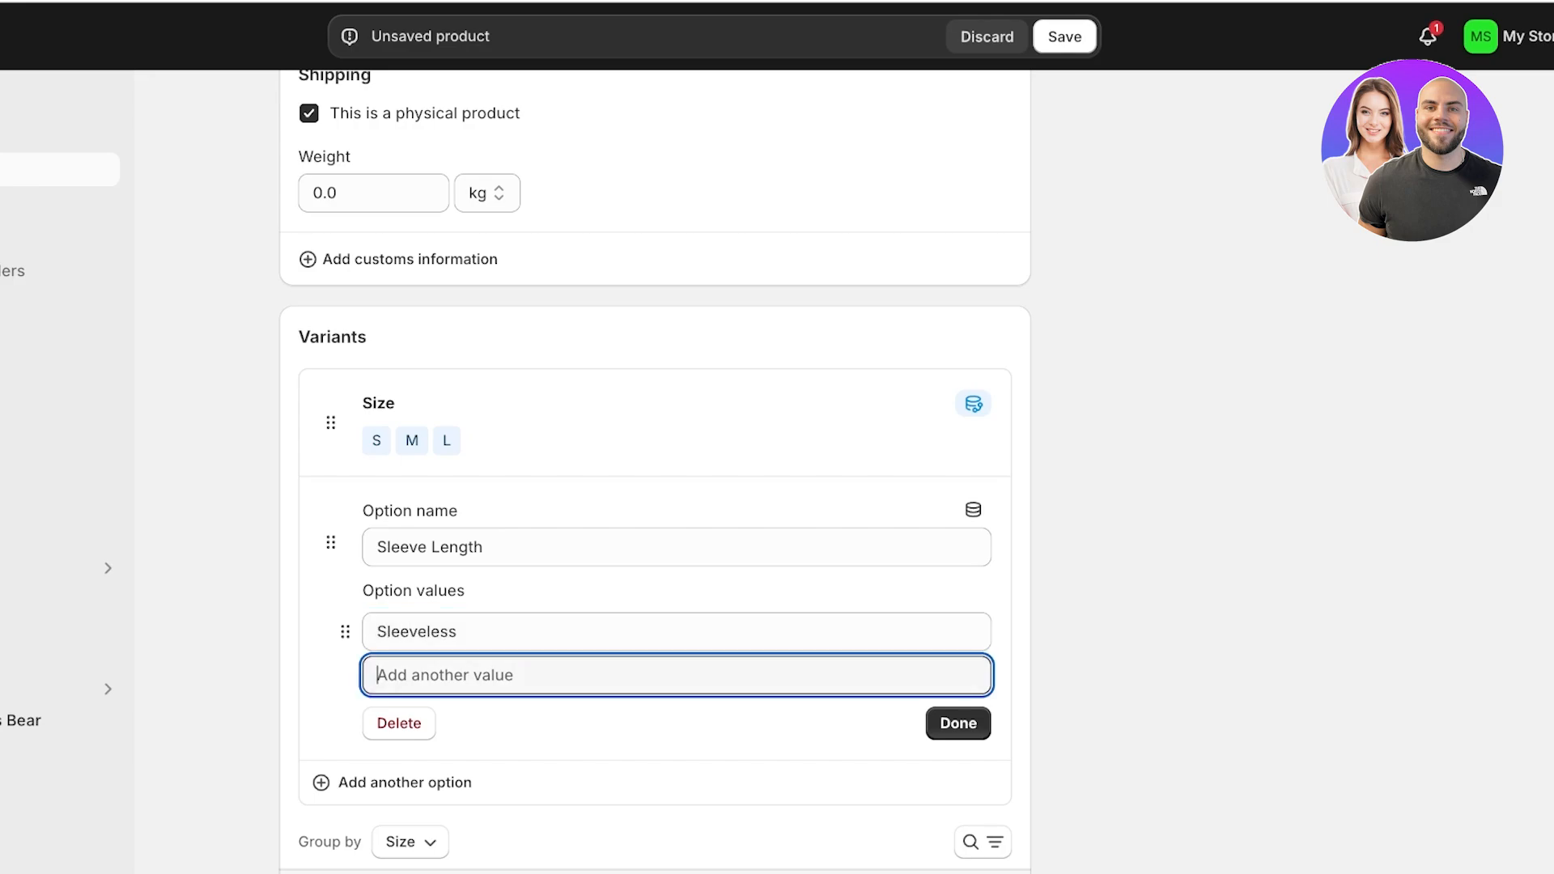
pyautogui.write('Half-Sleeves')
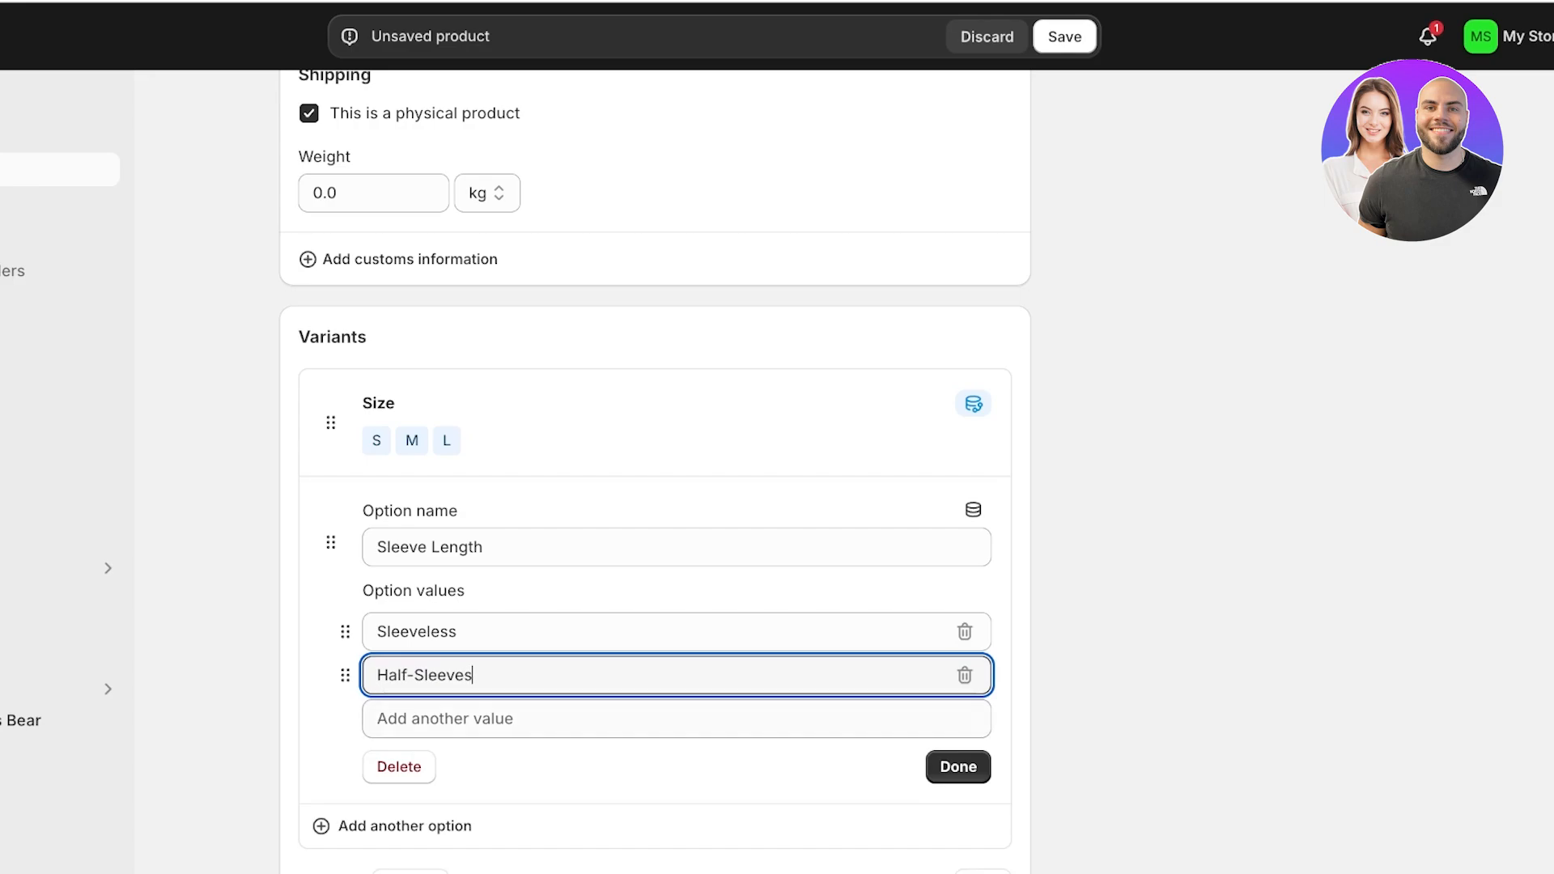
pyautogui.click(378, 719)
pyautogui.write('Ful')
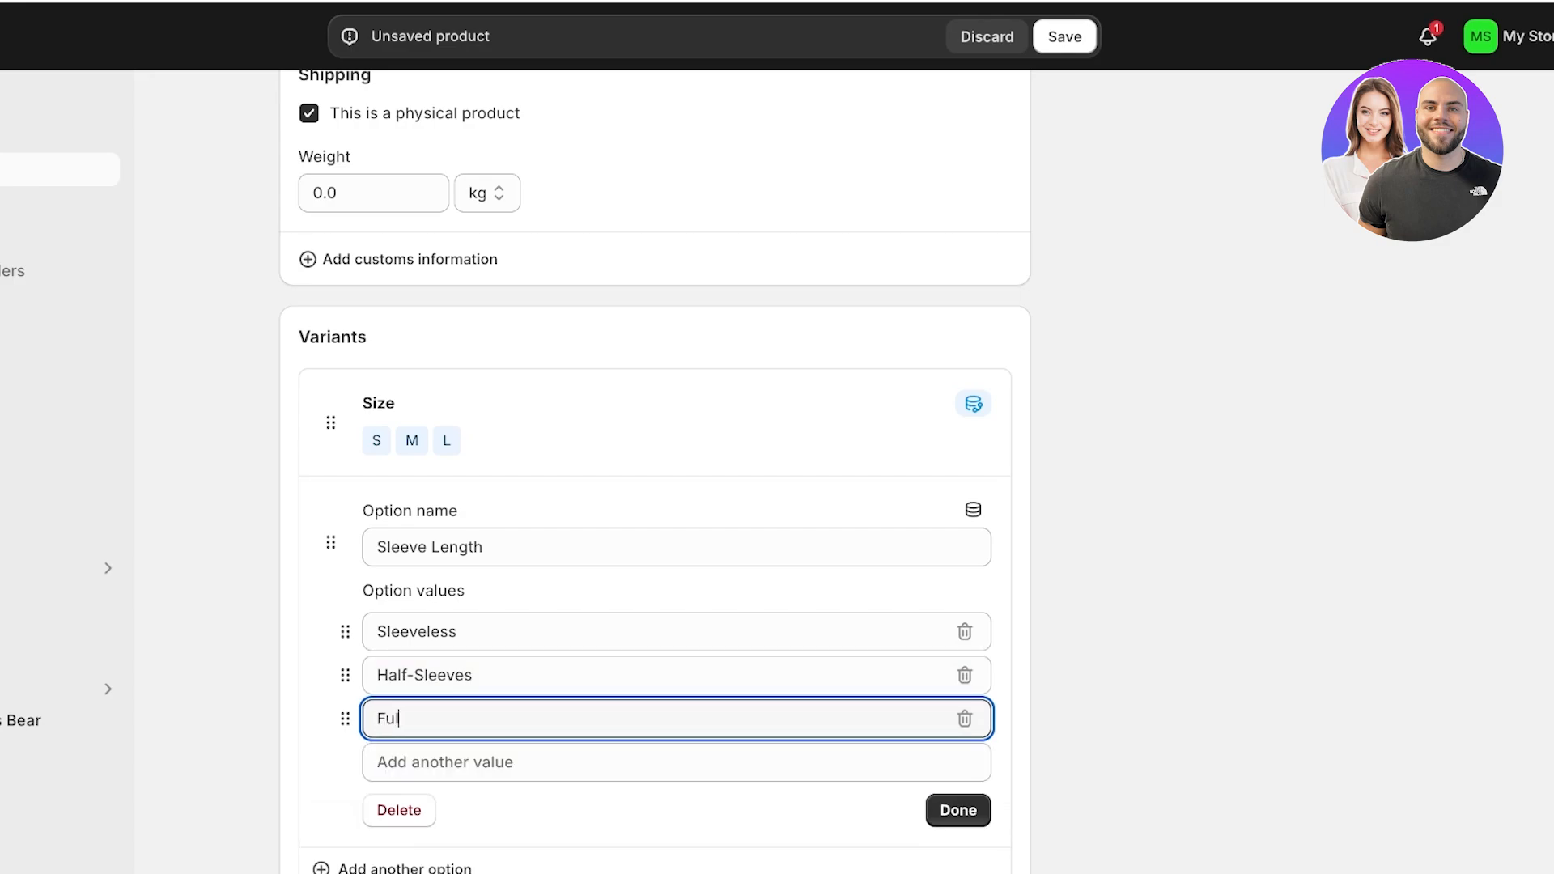
pyautogui.write('l Sleeves')
pyautogui.click(958, 810)
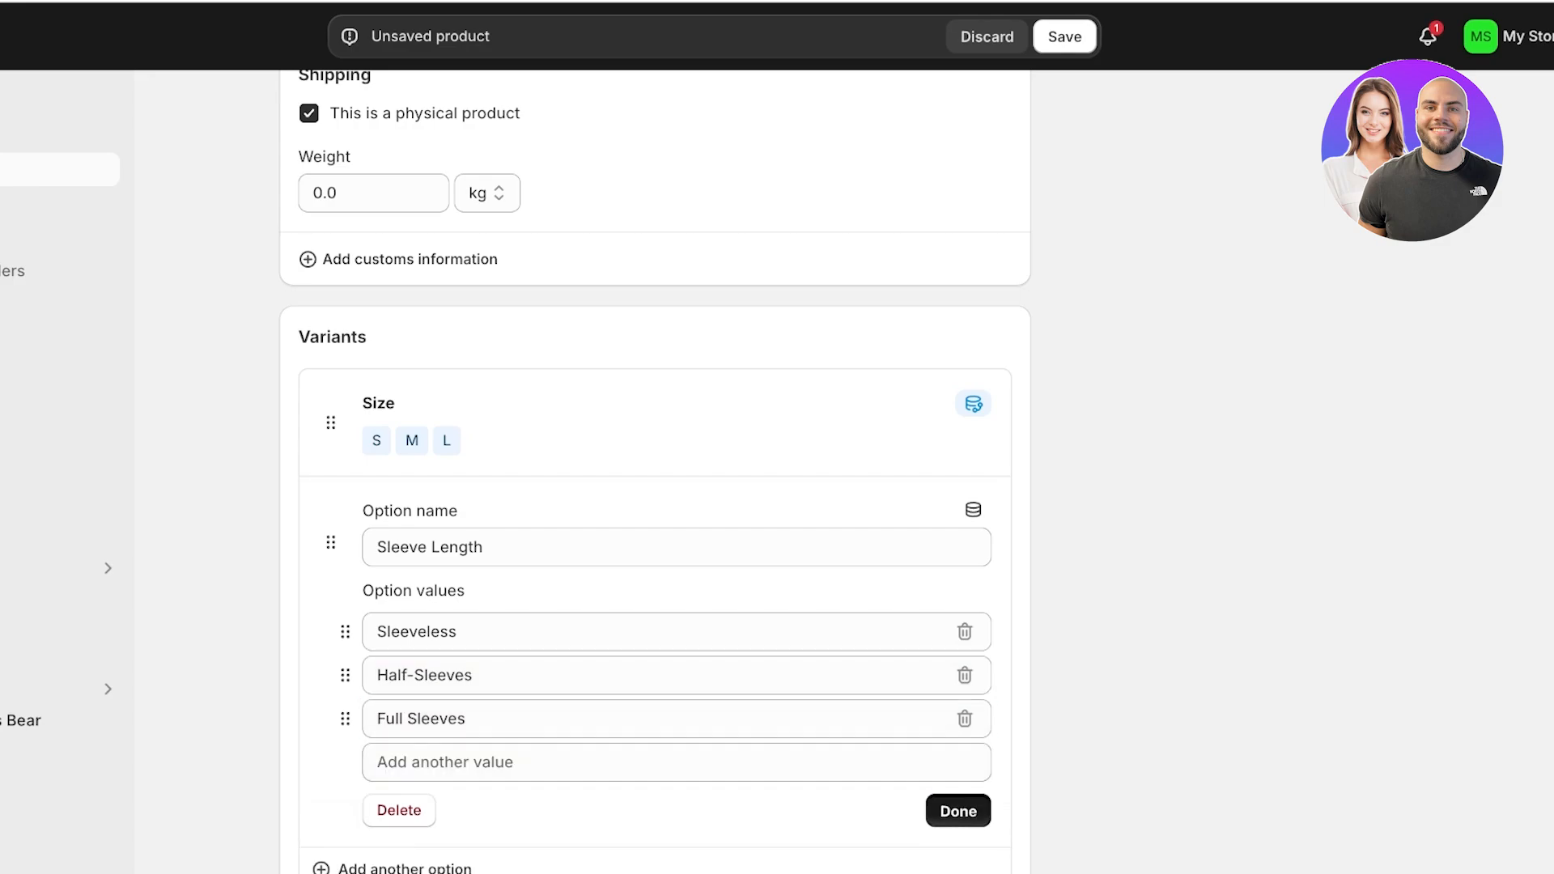
# Expand the S, M and L variant groups and review the price and available quantity of each sleeve-length variant.
pyautogui.scroll(-8, 654, 469)
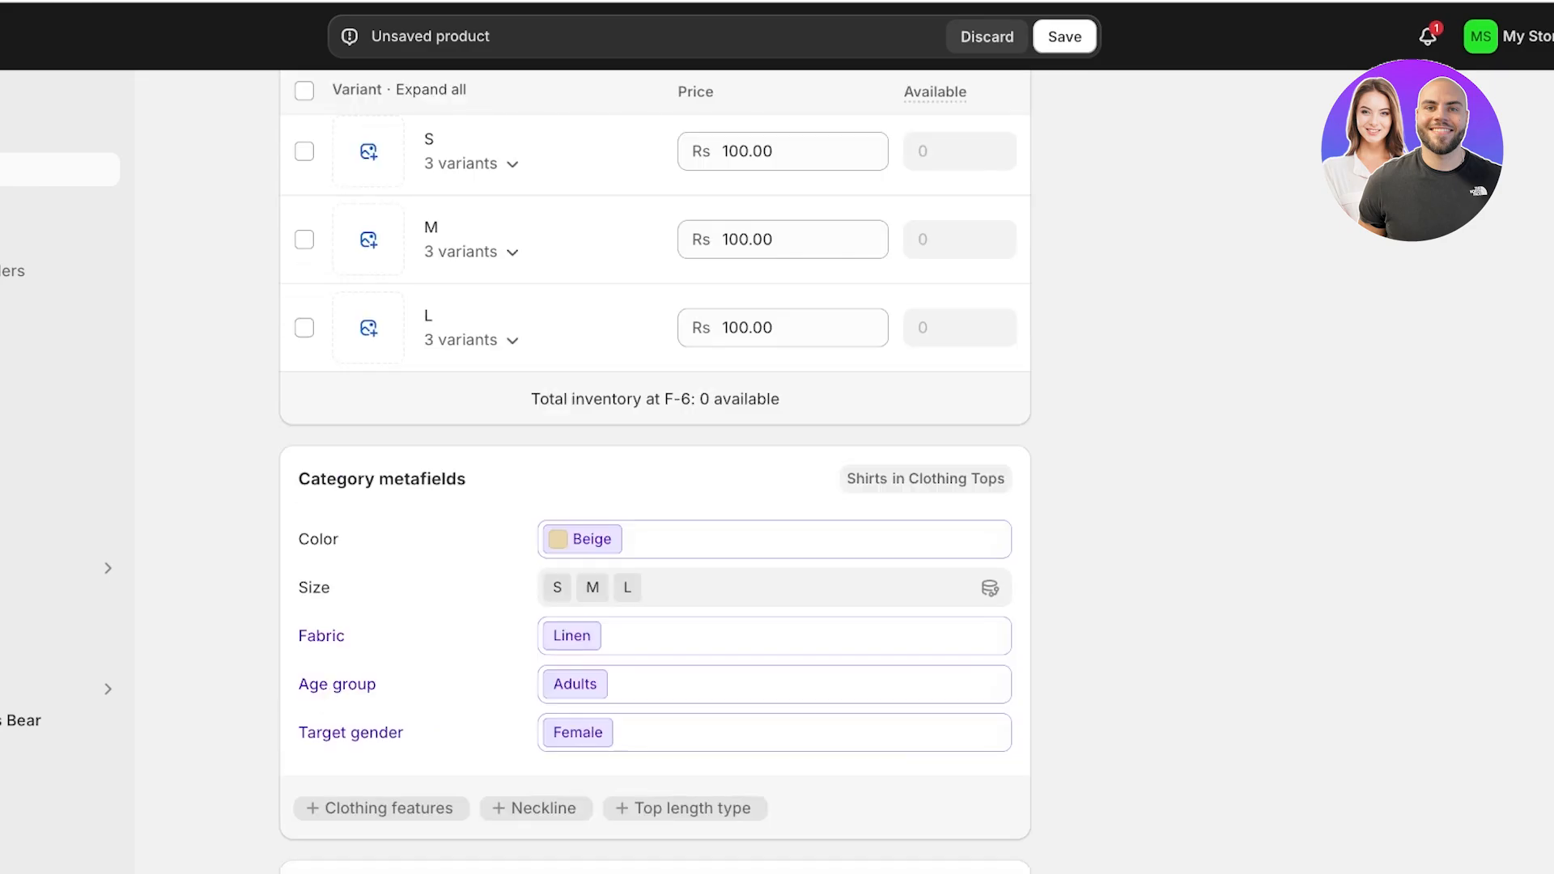
pyautogui.scroll(5, 655, 469)
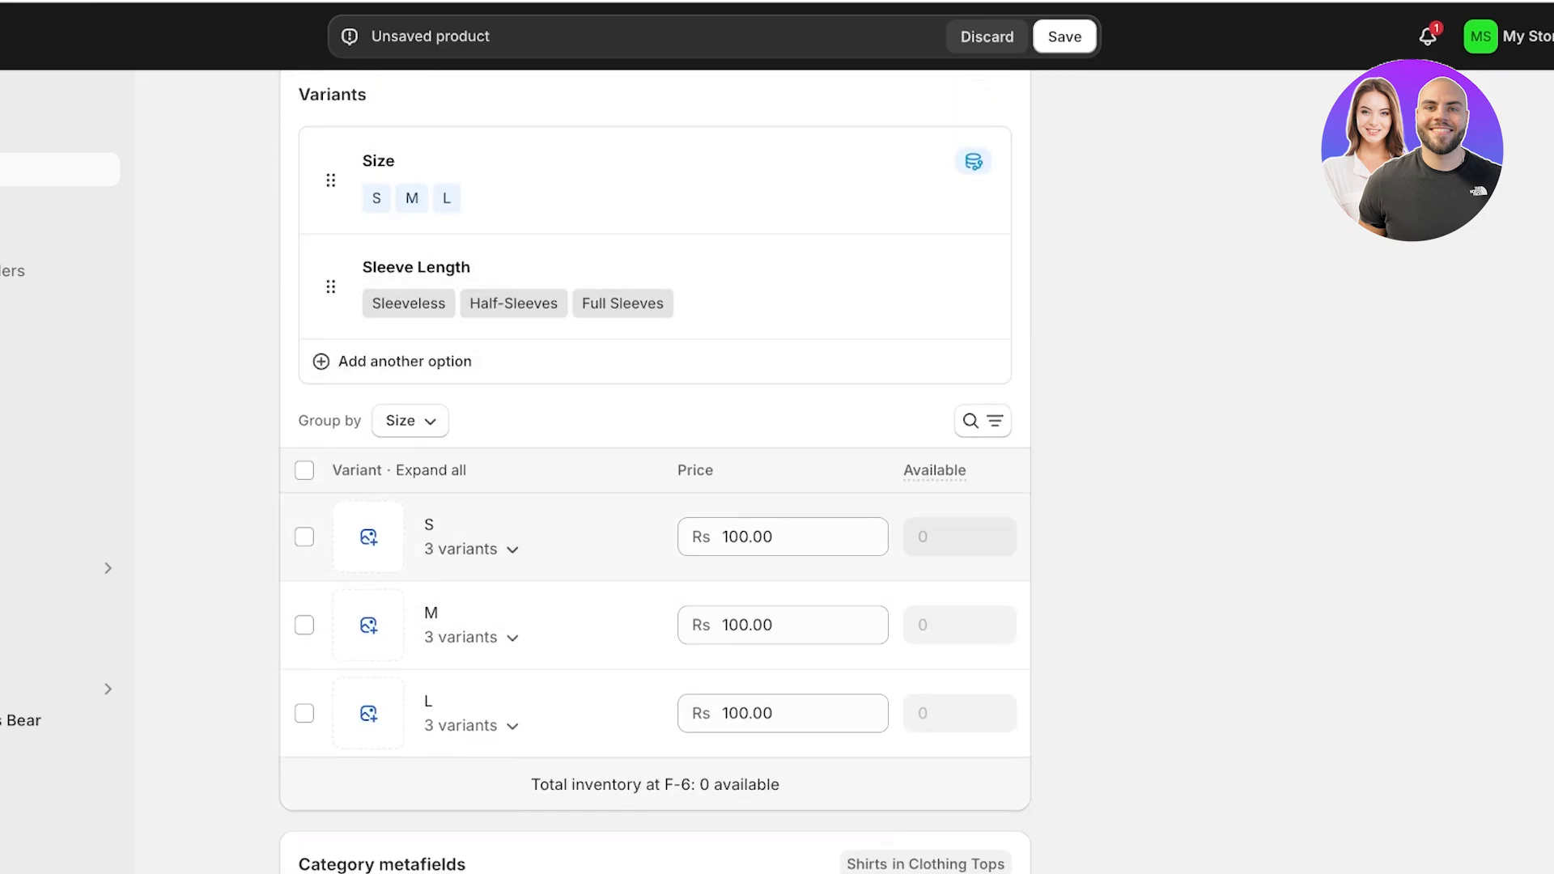
pyautogui.click(472, 549)
pyautogui.scroll(-3, 655, 469)
pyautogui.click(472, 589)
pyautogui.scroll(-3, 655, 470)
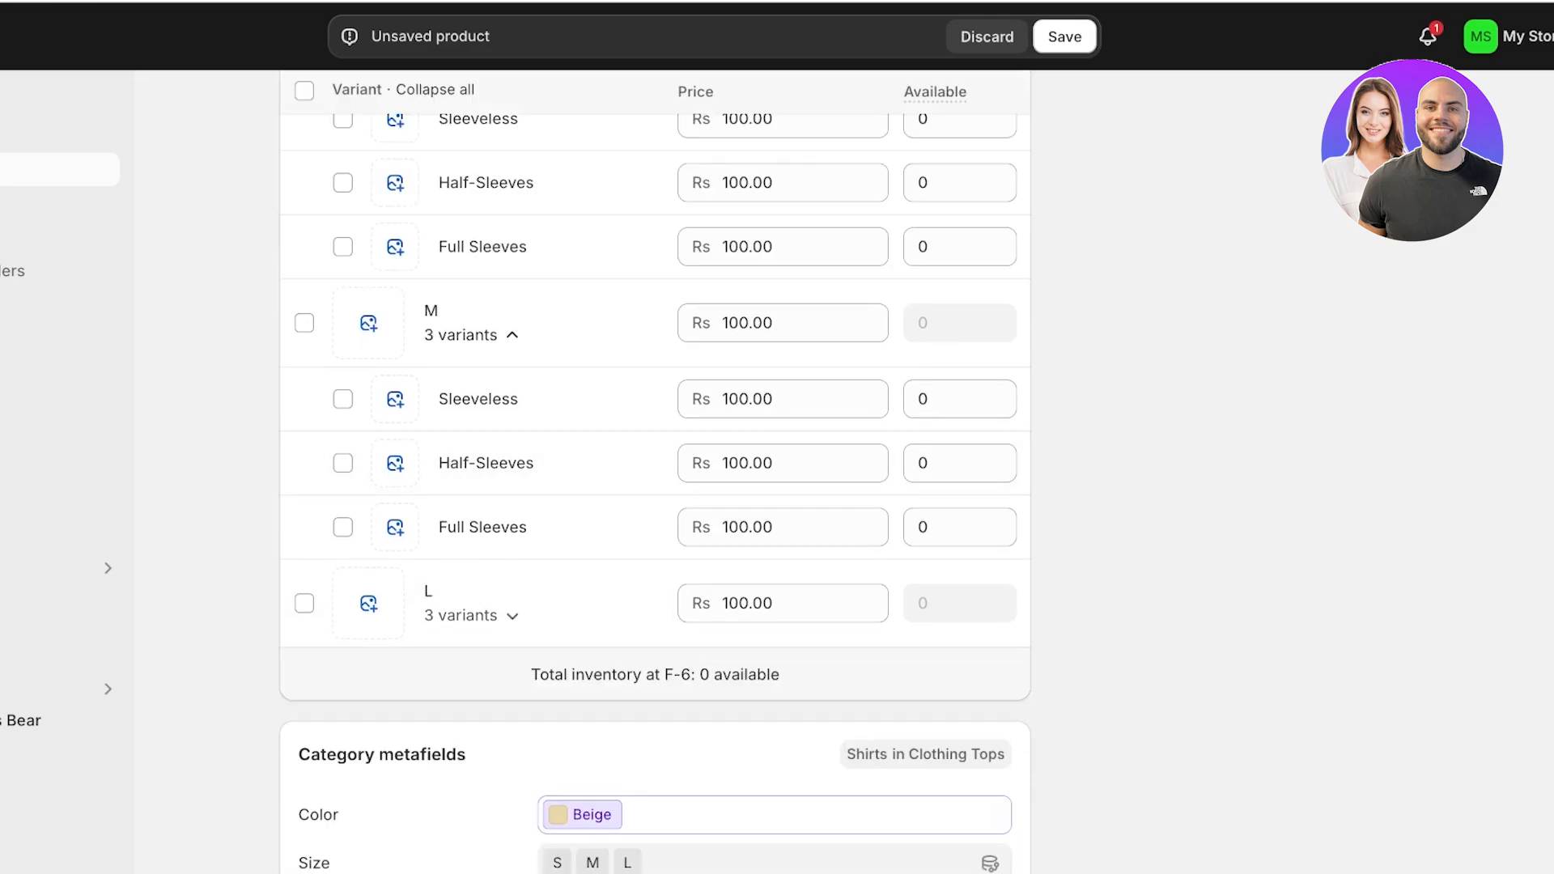
pyautogui.click(471, 615)
pyautogui.click(751, 527)
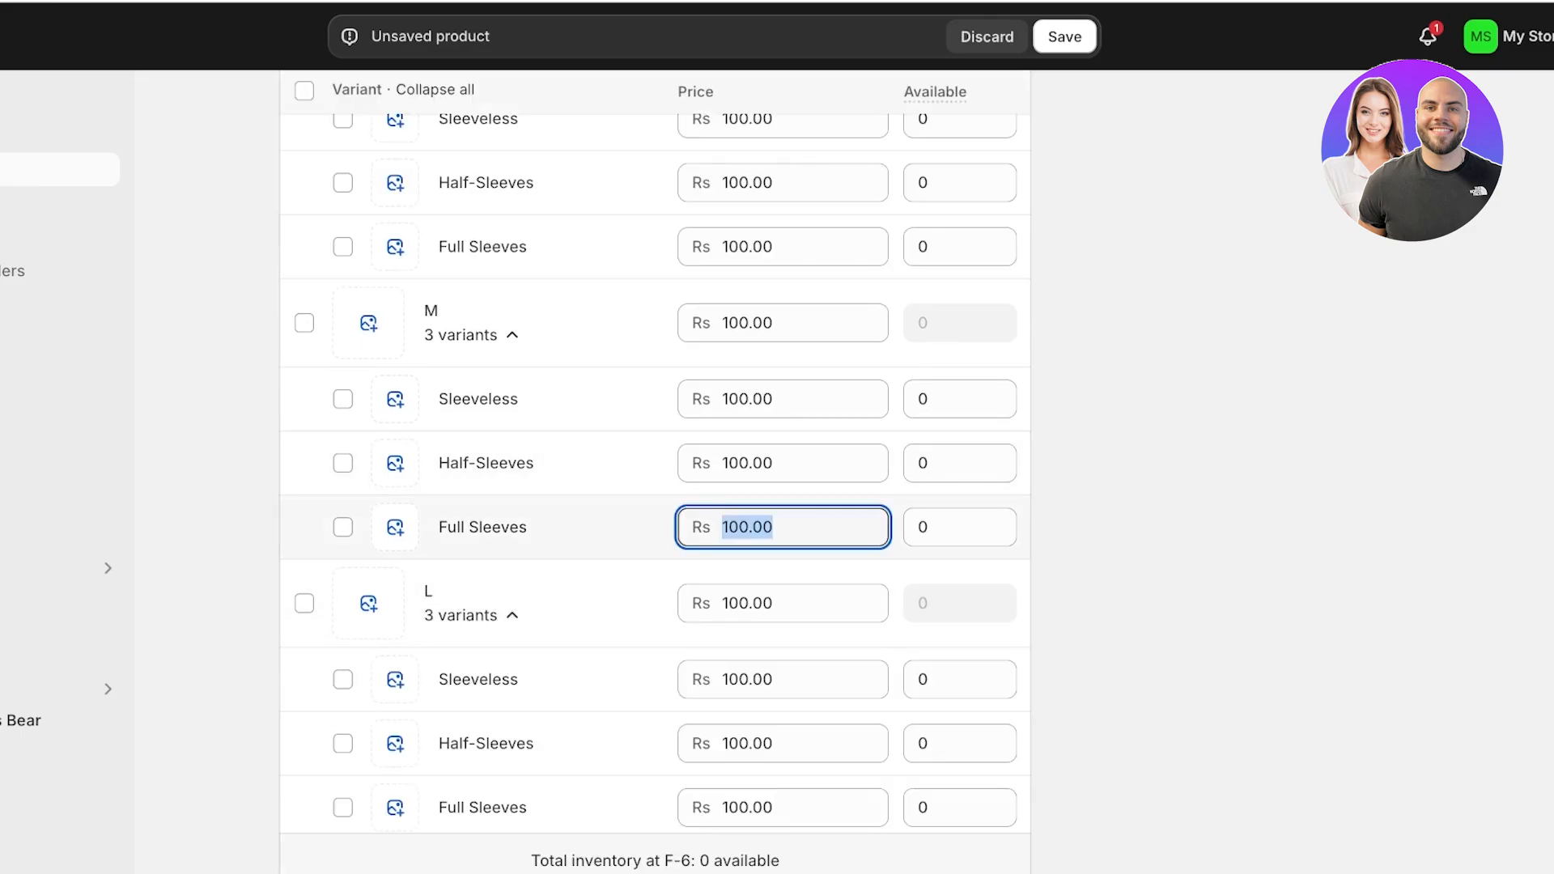
pyautogui.click(751, 527)
pyautogui.click(1149, 462)
pyautogui.scroll(3, 655, 469)
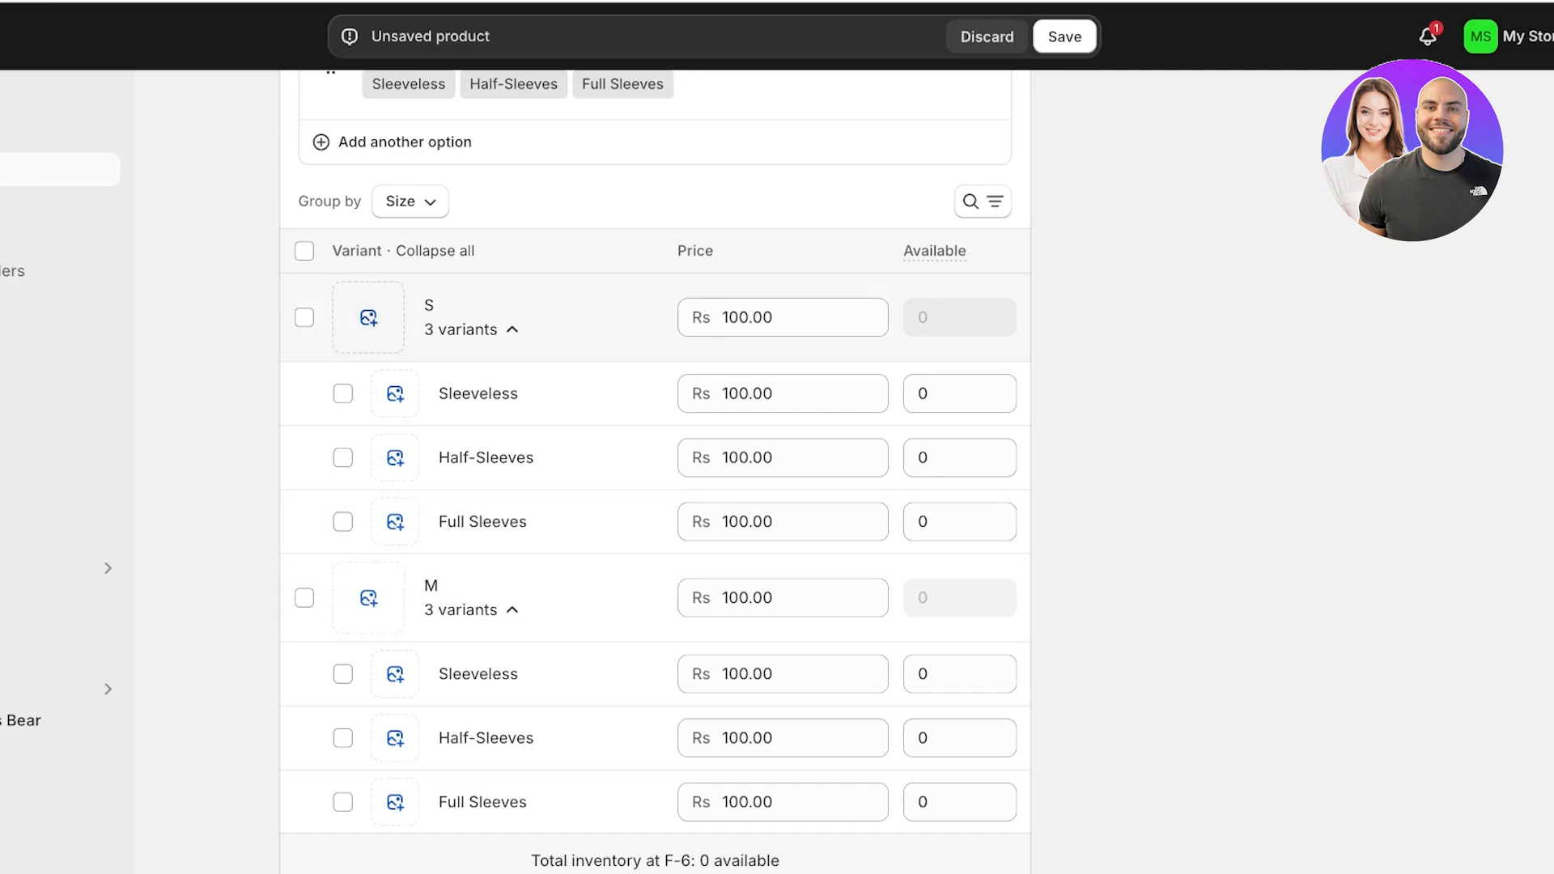
pyautogui.scroll(-3, 655, 522)
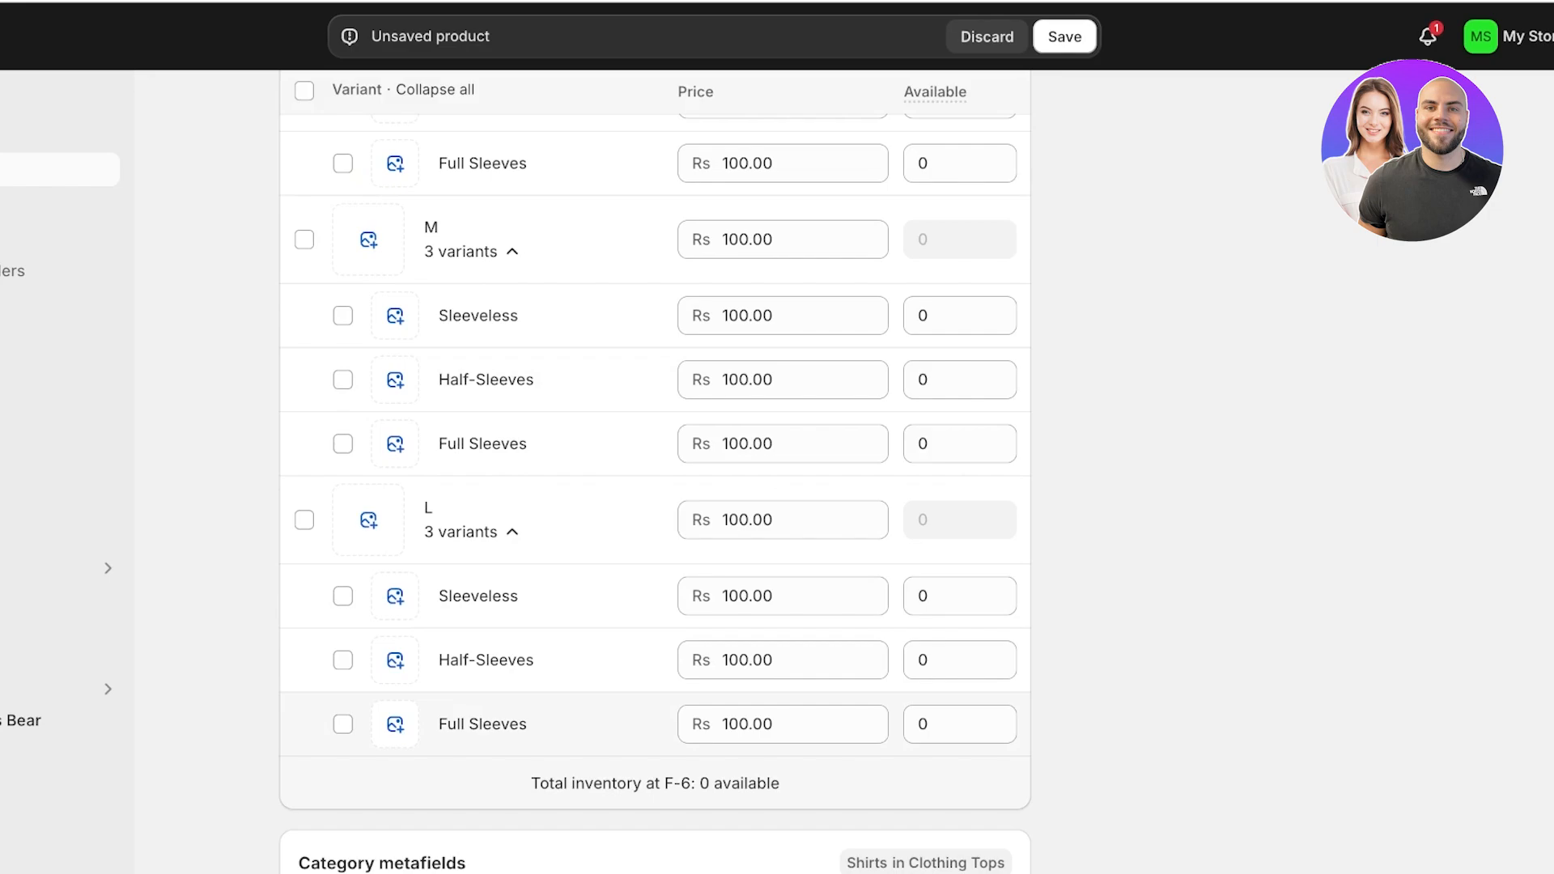
# Set the price of the Full Sleeves variant in size S to Rs 200.
pyautogui.scroll(1, 793, 291)
pyautogui.click(793, 217)
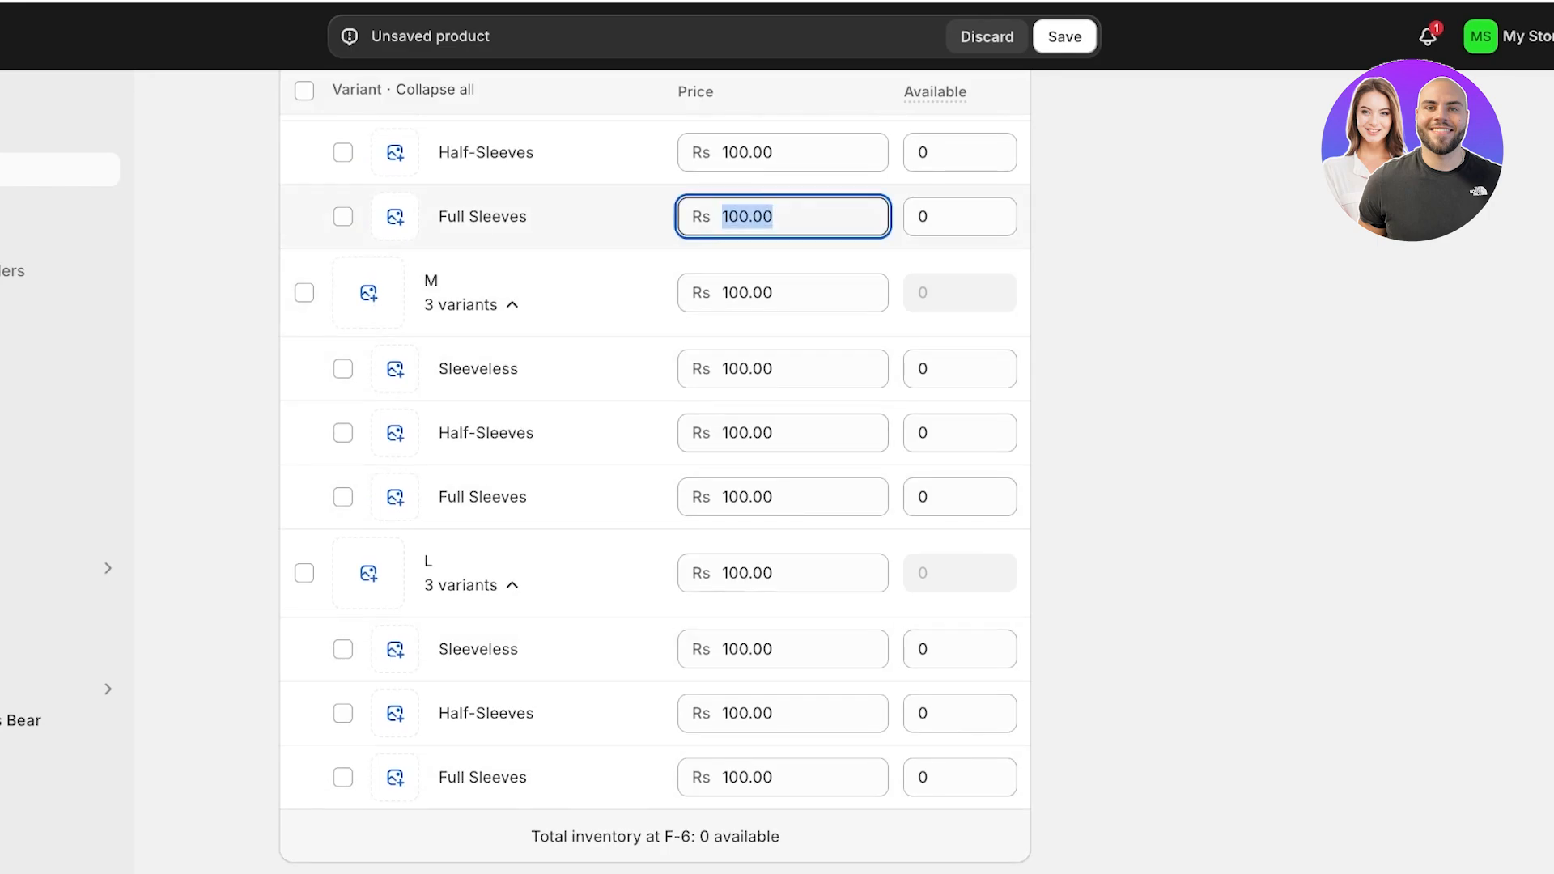
pyautogui.scroll(1, 793, 267)
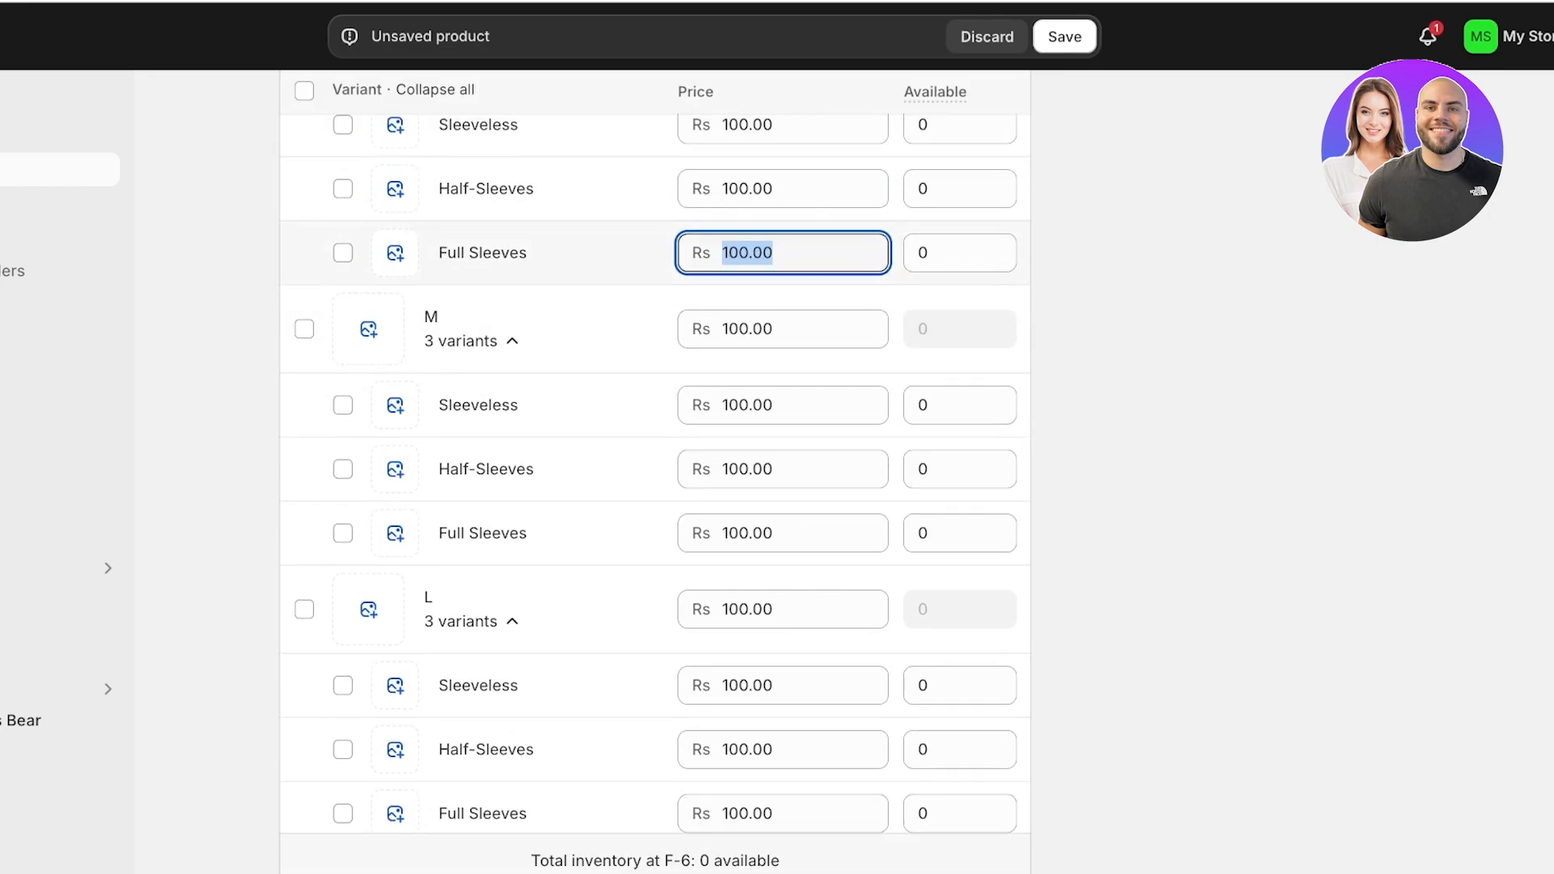
pyautogui.click(738, 254)
pyautogui.press('BackSpace')
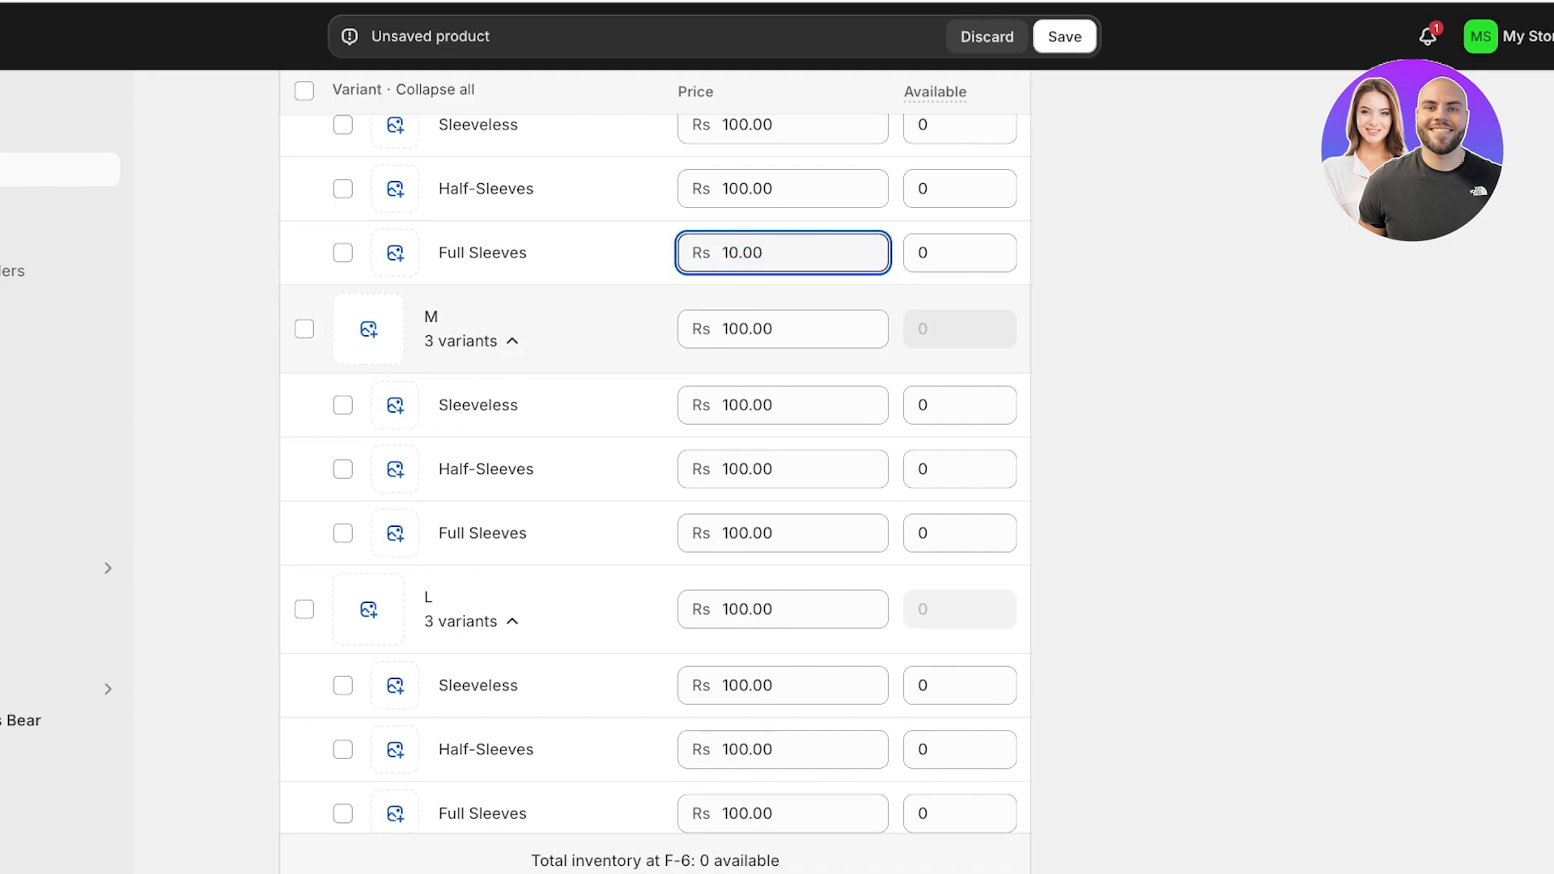
pyautogui.write('5')
pyautogui.press('BackSpace')
pyautogui.press('BackSpace')
pyautogui.write('20')
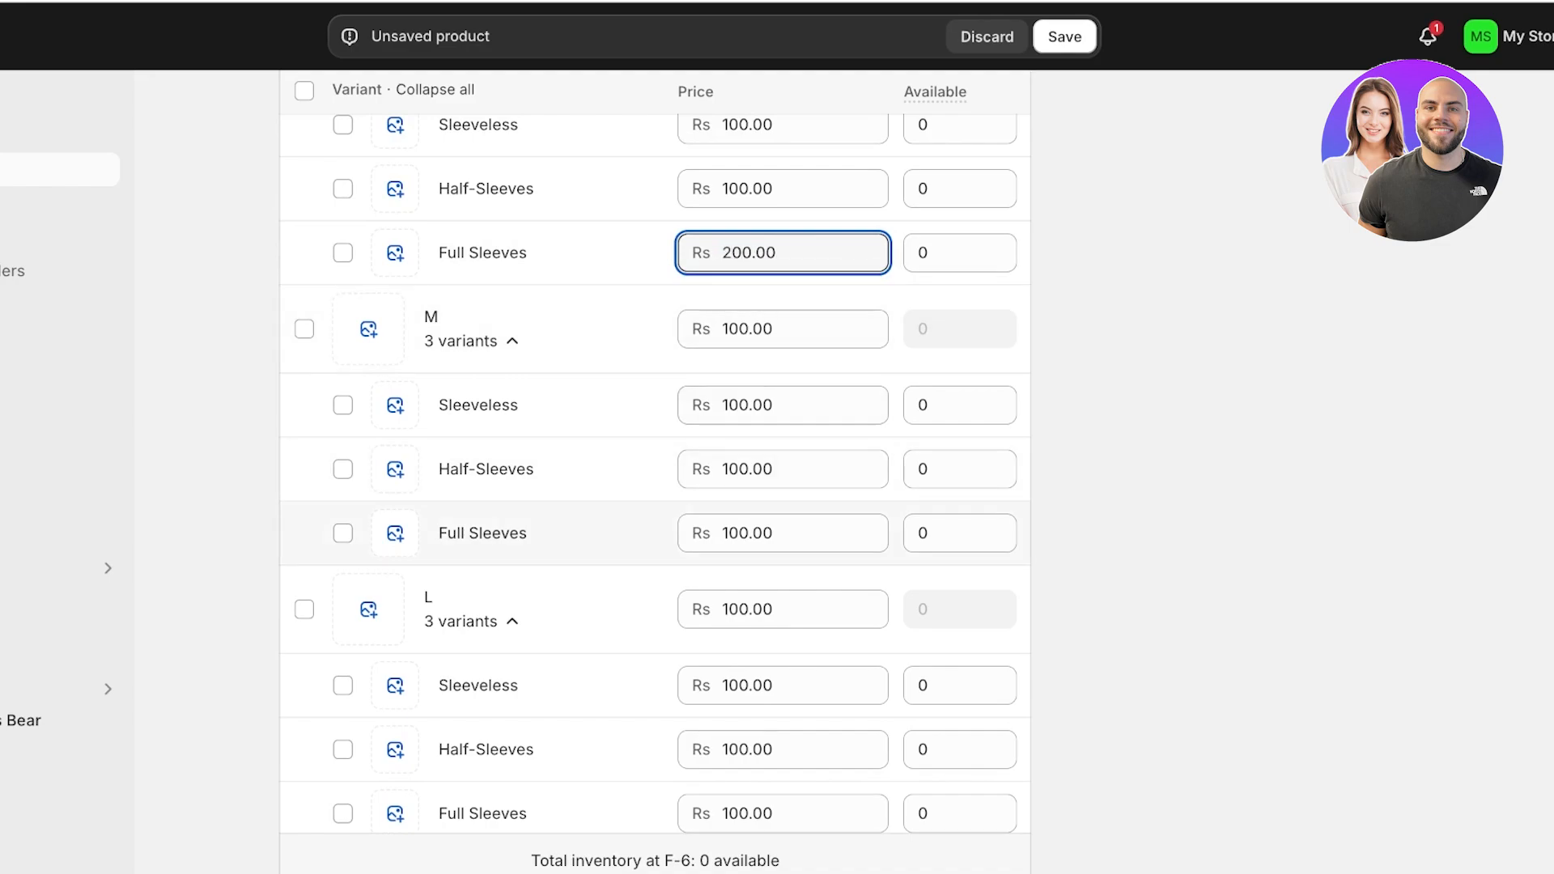
# Set the price of the Full Sleeves variants in sizes M and L to Rs 200.
pyautogui.doubleClick(746, 533)
pyautogui.write('200')
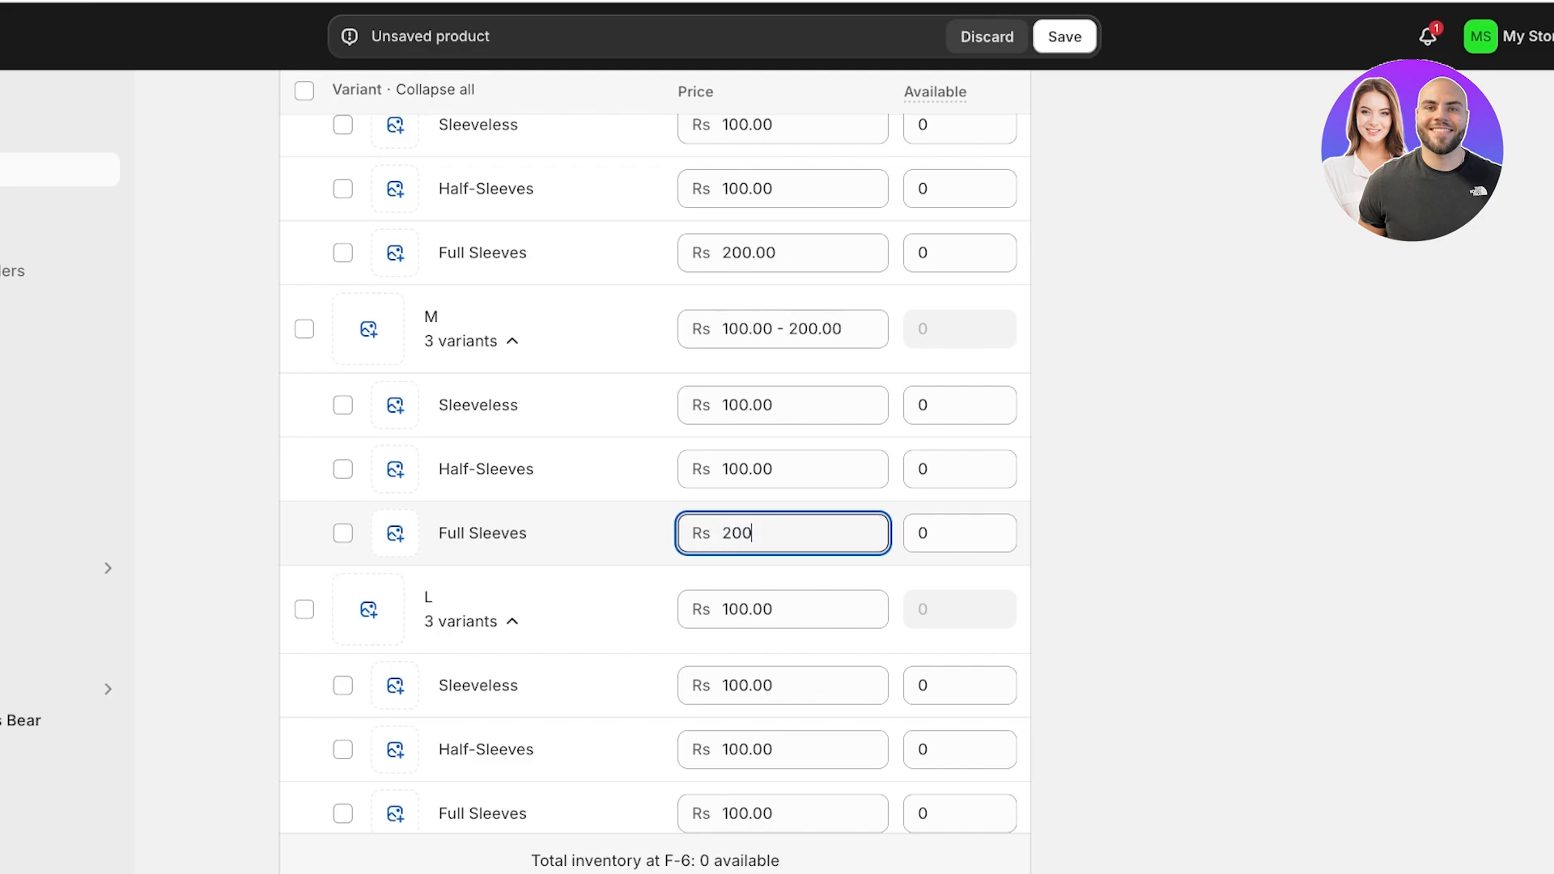
pyautogui.doubleClick(746, 813)
pyautogui.write('200')
# Set the available quantity to 22 for the Sleeveless, Half-Sleeves and Full Sleeves variants in size S.
pyautogui.scroll(4, 655, 566)
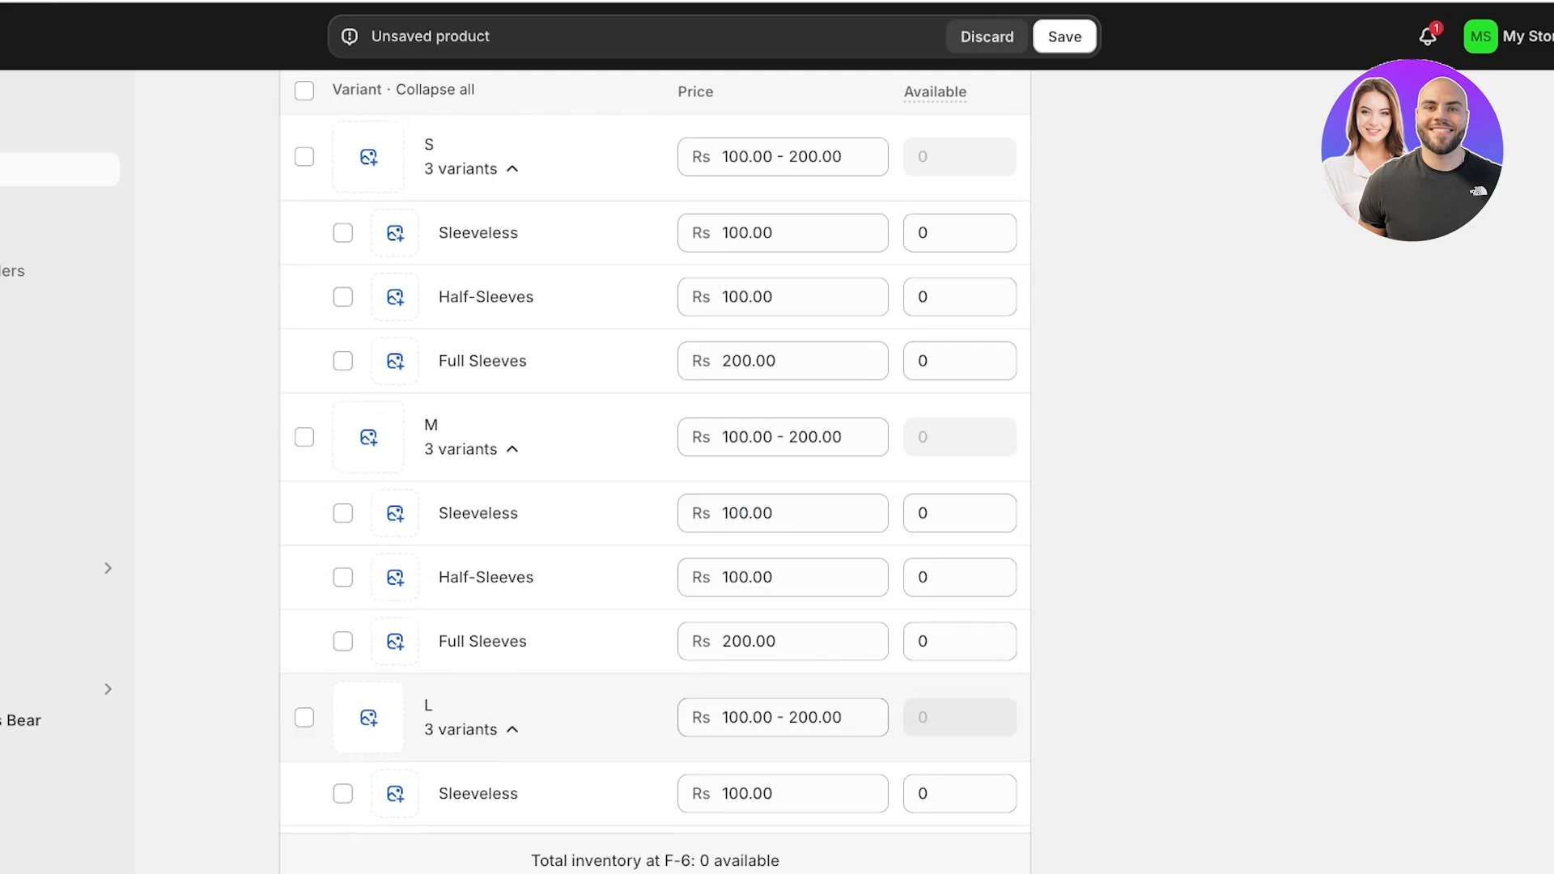
pyautogui.doubleClick(931, 447)
pyautogui.write('22')
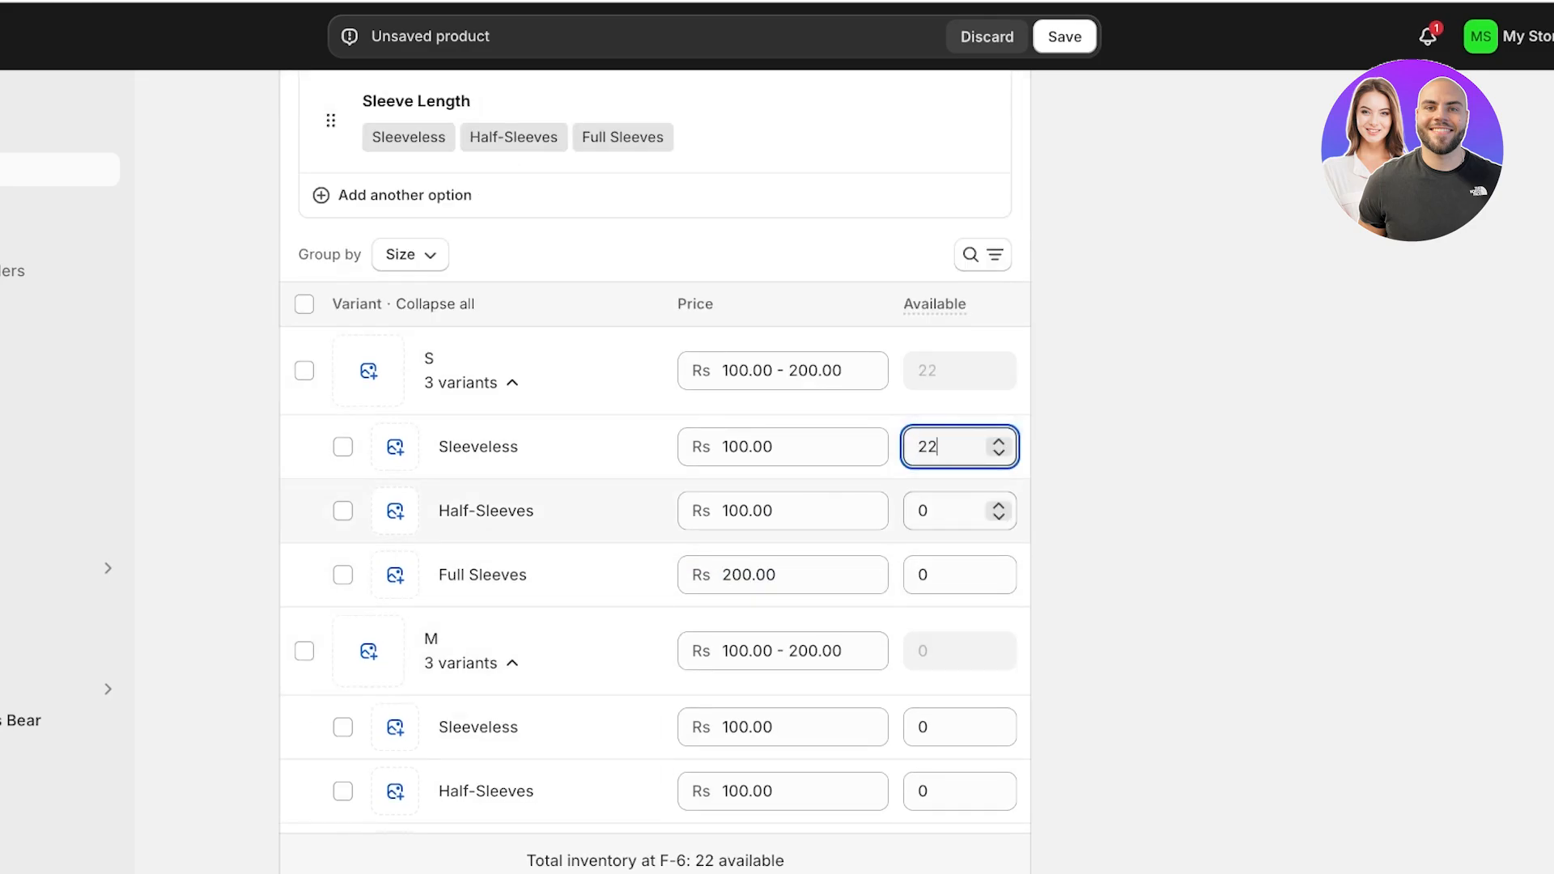
pyautogui.doubleClick(930, 510)
pyautogui.write('22')
pyautogui.doubleClick(927, 575)
pyautogui.write('22')
# Set the available quantity in size M to 22 for Sleeveless and 19 for Half-Sleeves.
pyautogui.doubleClick(927, 727)
pyautogui.write('22')
pyautogui.doubleClick(928, 791)
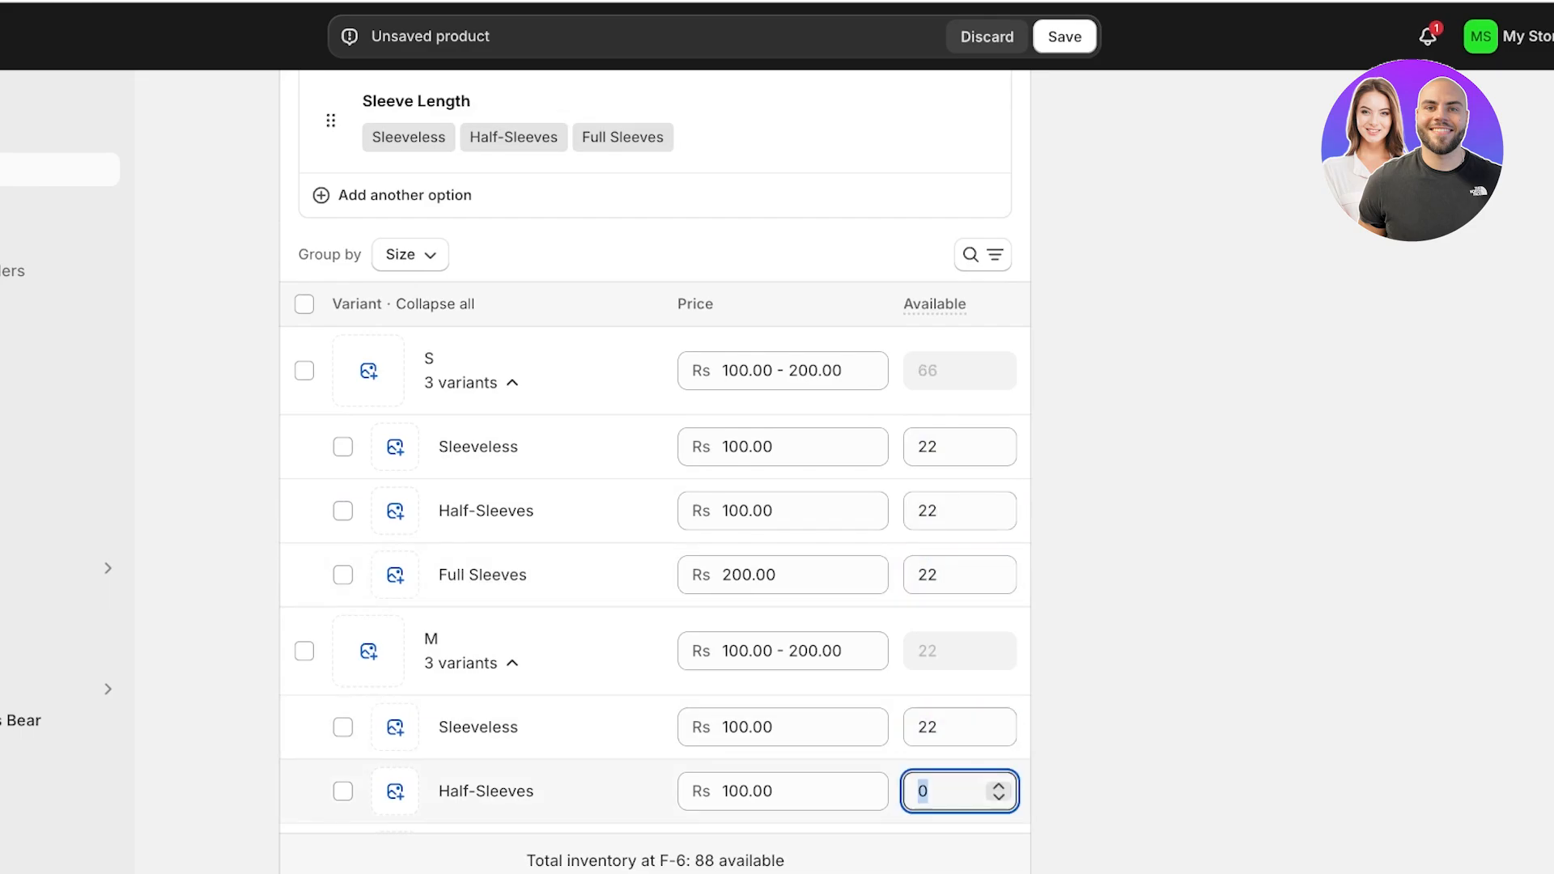
pyautogui.write('21')
pyautogui.scroll(-2, 927, 791)
pyautogui.scroll(-7, 927, 726)
# Set the available quantity in size L to 3424 for Half-Sleeves and 324 for Sleeveless.
pyautogui.doubleClick(924, 509)
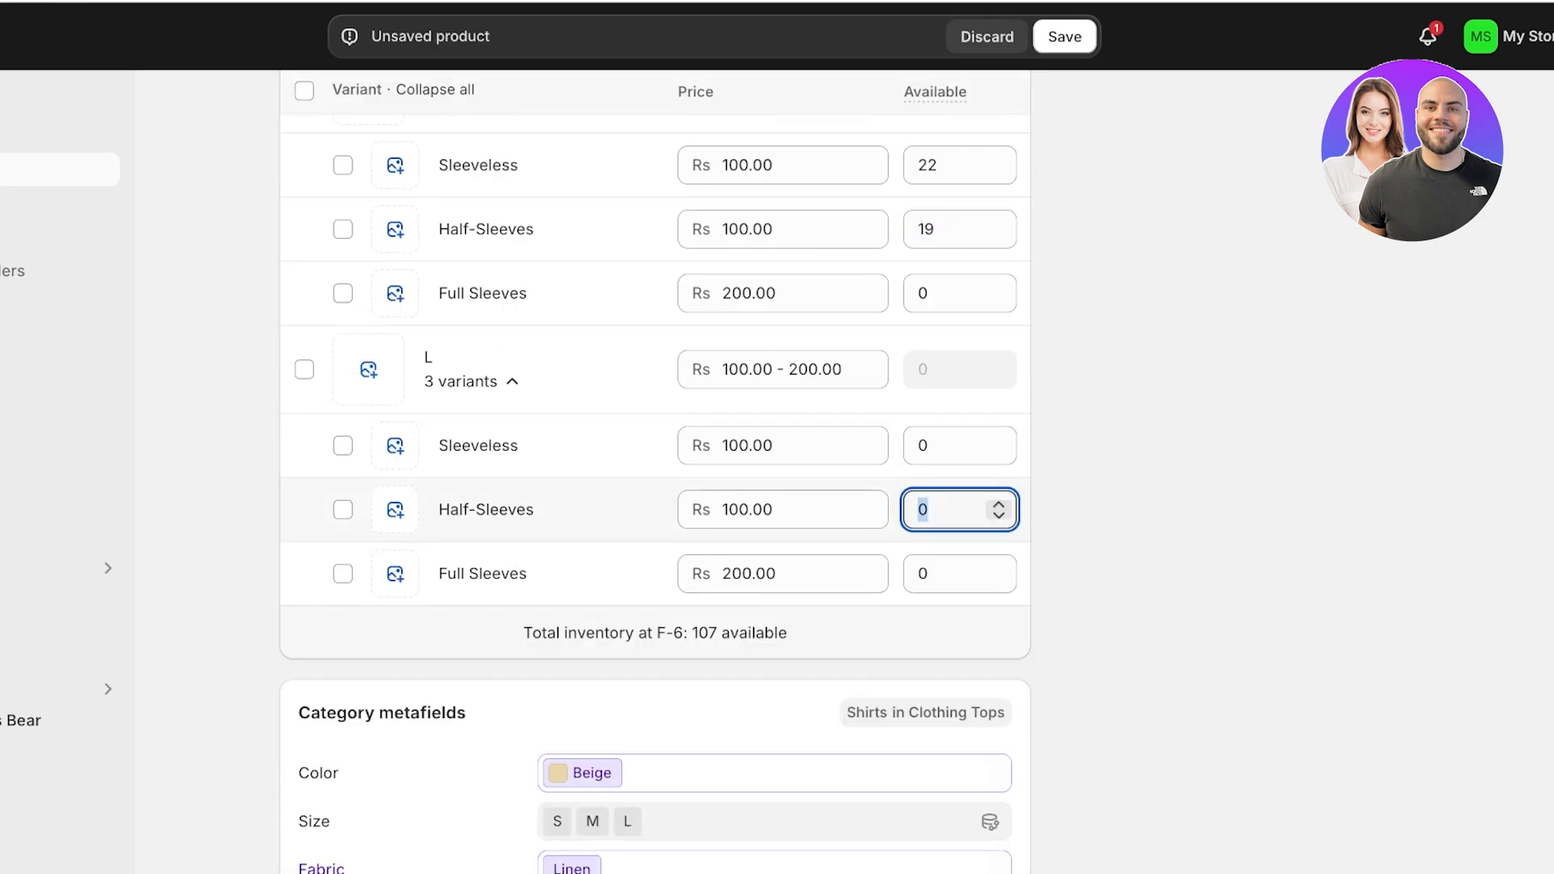
pyautogui.write('3424')
pyautogui.doubleClick(924, 446)
pyautogui.write('324')
pyautogui.click(931, 369)
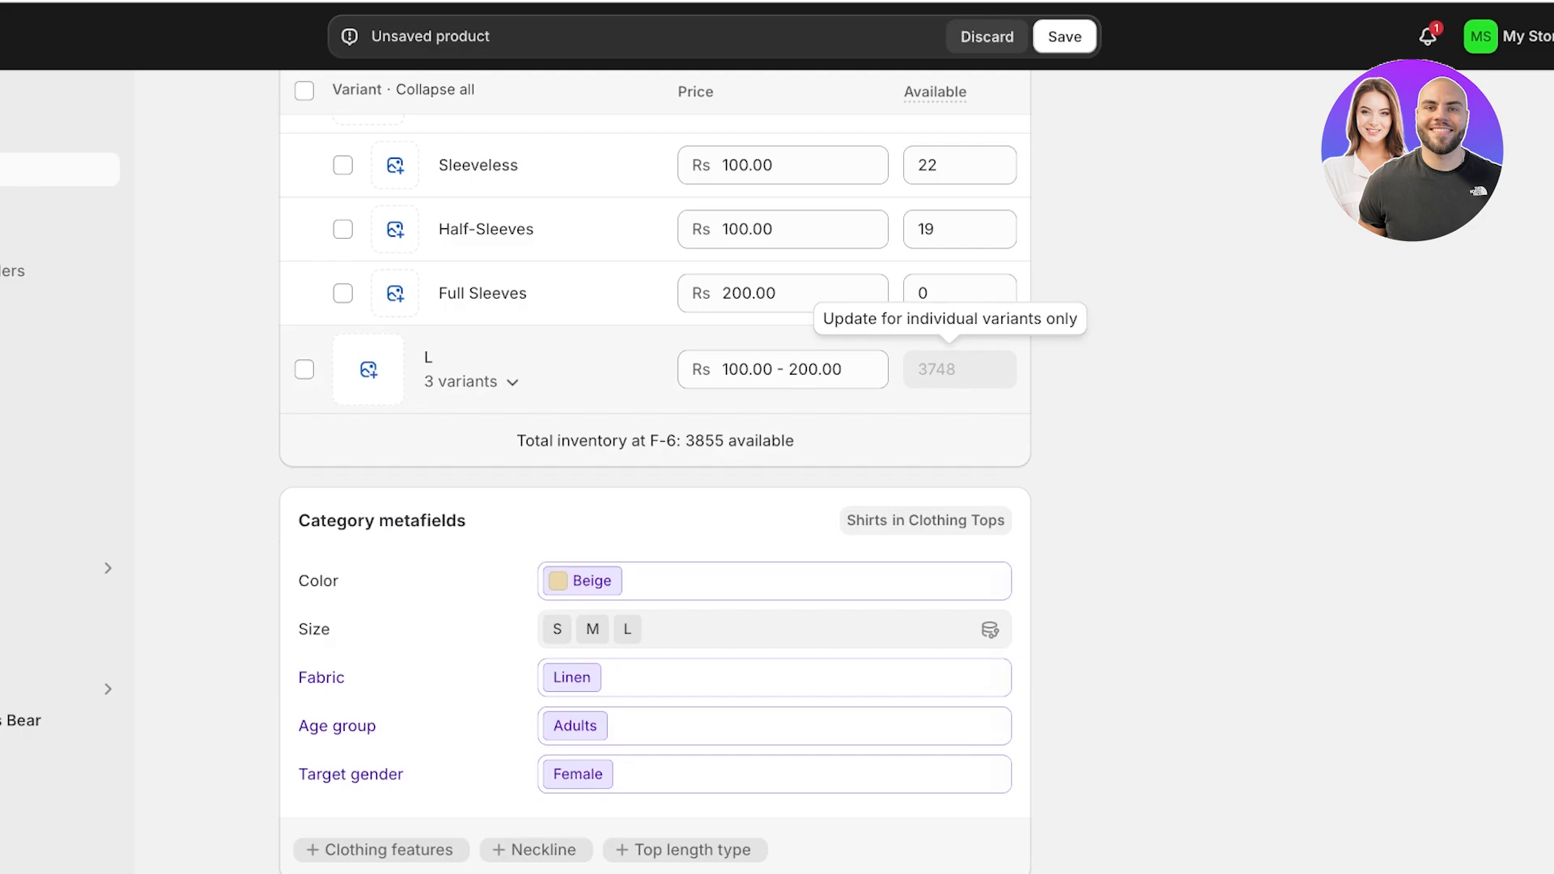
# Set the available quantity of the Full Sleeves variants to 2 in size M and 12 in size L.
pyautogui.doubleClick(924, 294)
pyautogui.write('2')
pyautogui.doubleClick(925, 574)
pyautogui.write('12')
pyautogui.click(931, 636)
pyautogui.click(928, 471)
pyautogui.click(927, 486)
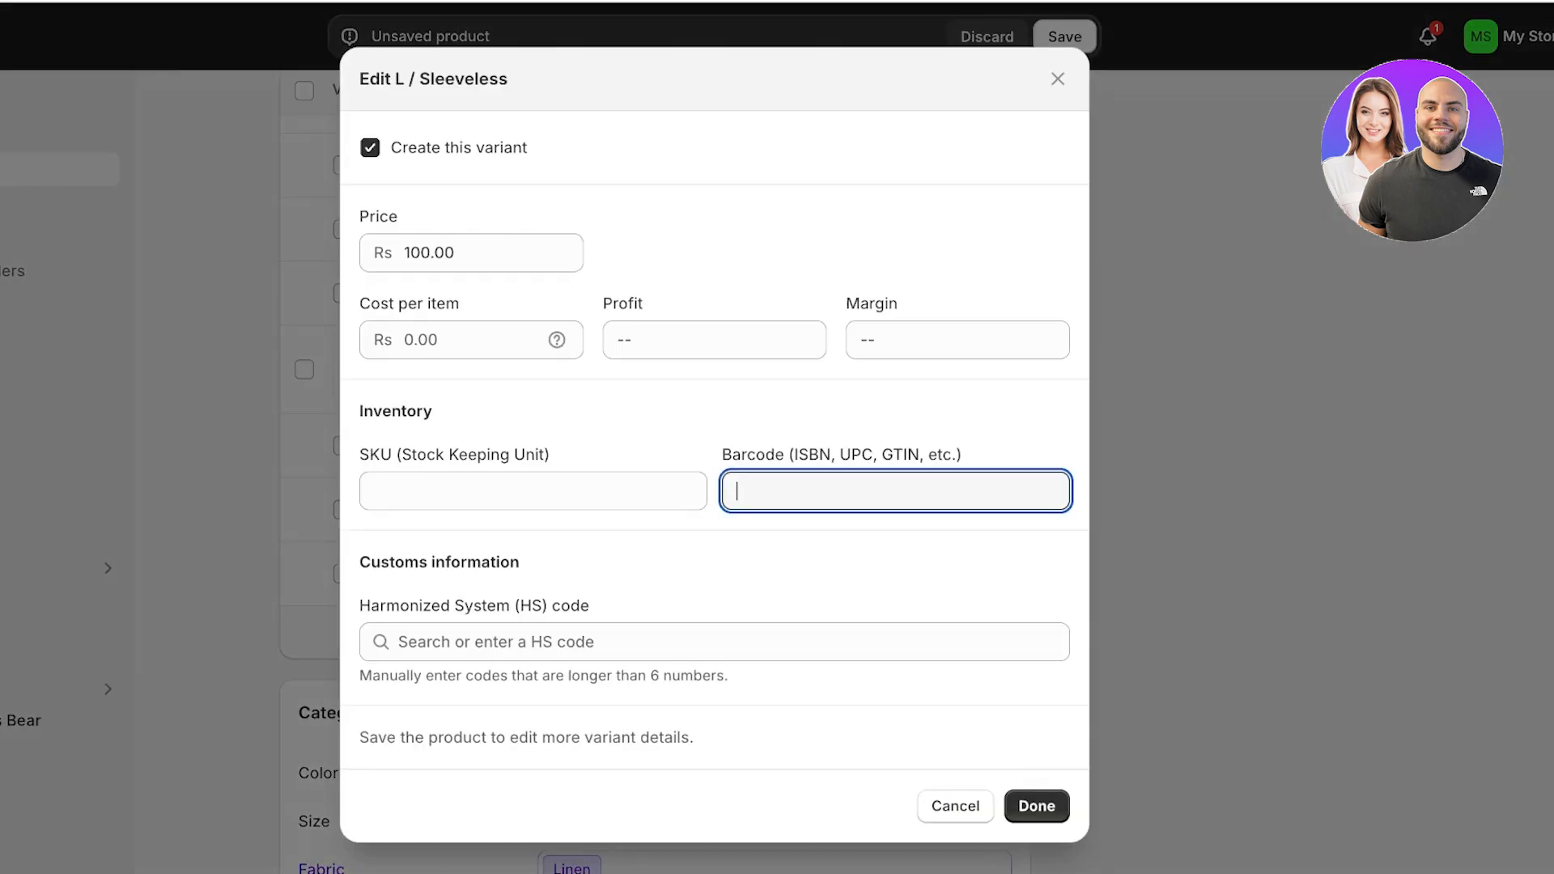
pyautogui.click(1058, 78)
# Check the variants' prices and quantities and the category metafields, and save the Linen Shirt product.
pyautogui.scroll(7, 655, 486)
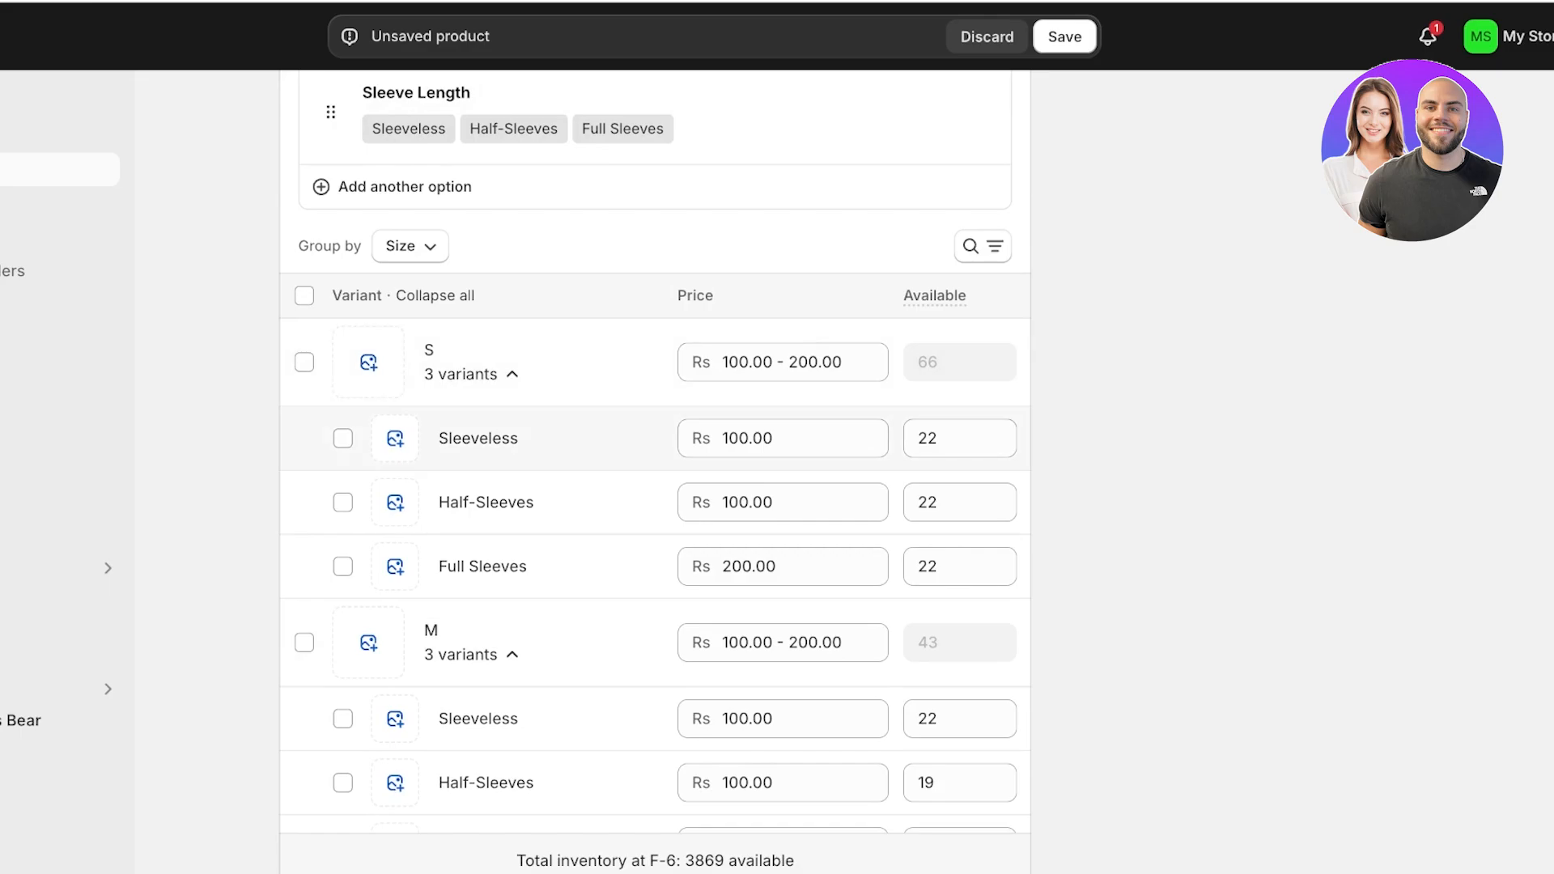
pyautogui.scroll(10, 655, 453)
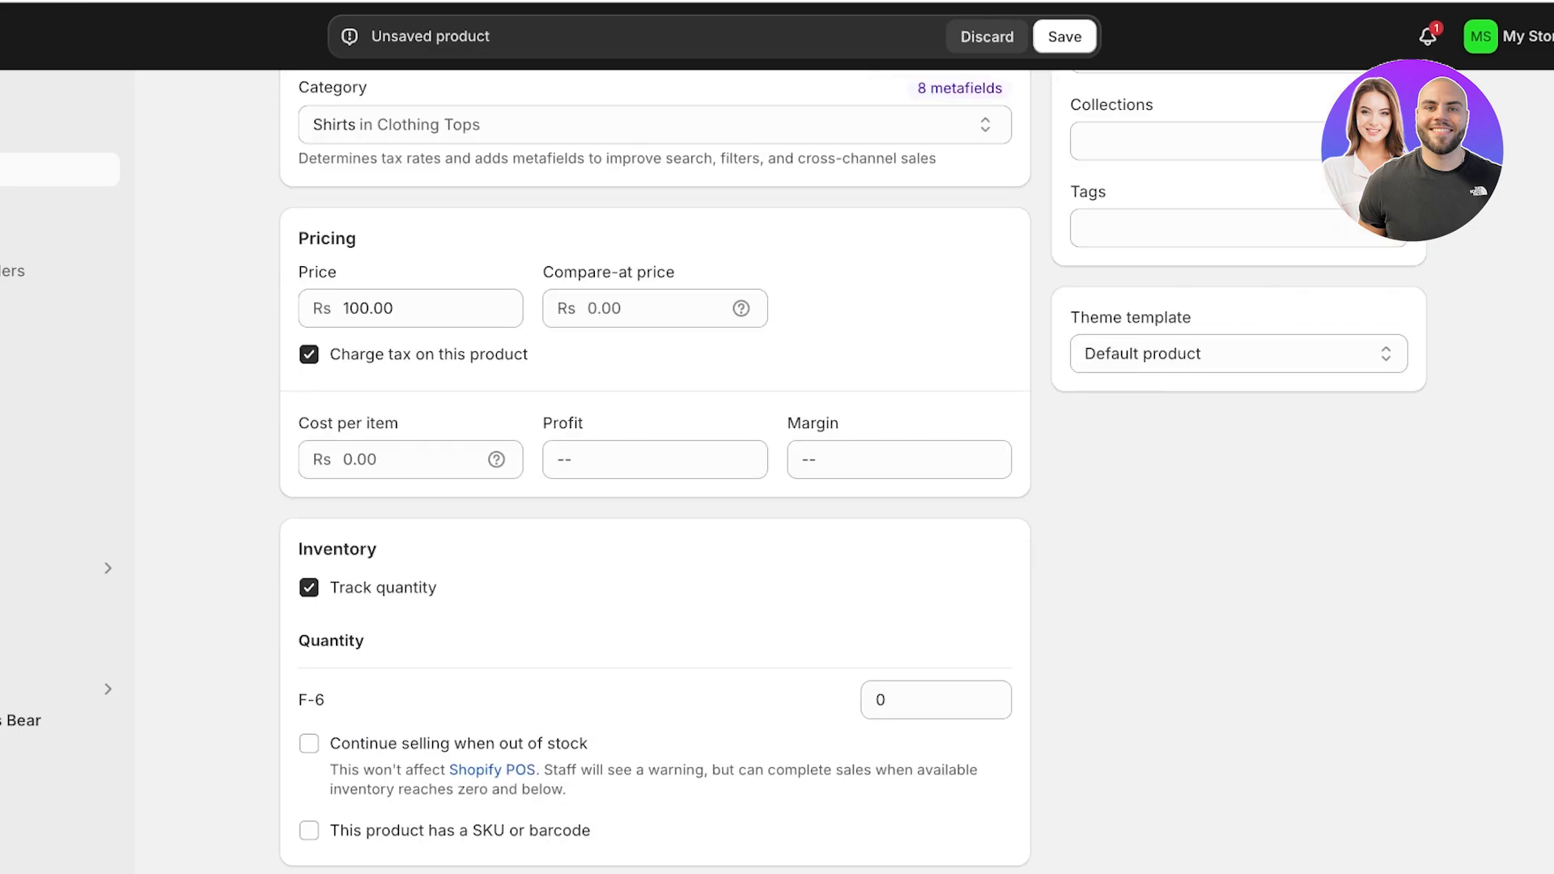
pyautogui.scroll(-7, 656, 453)
pyautogui.scroll(-5, 656, 453)
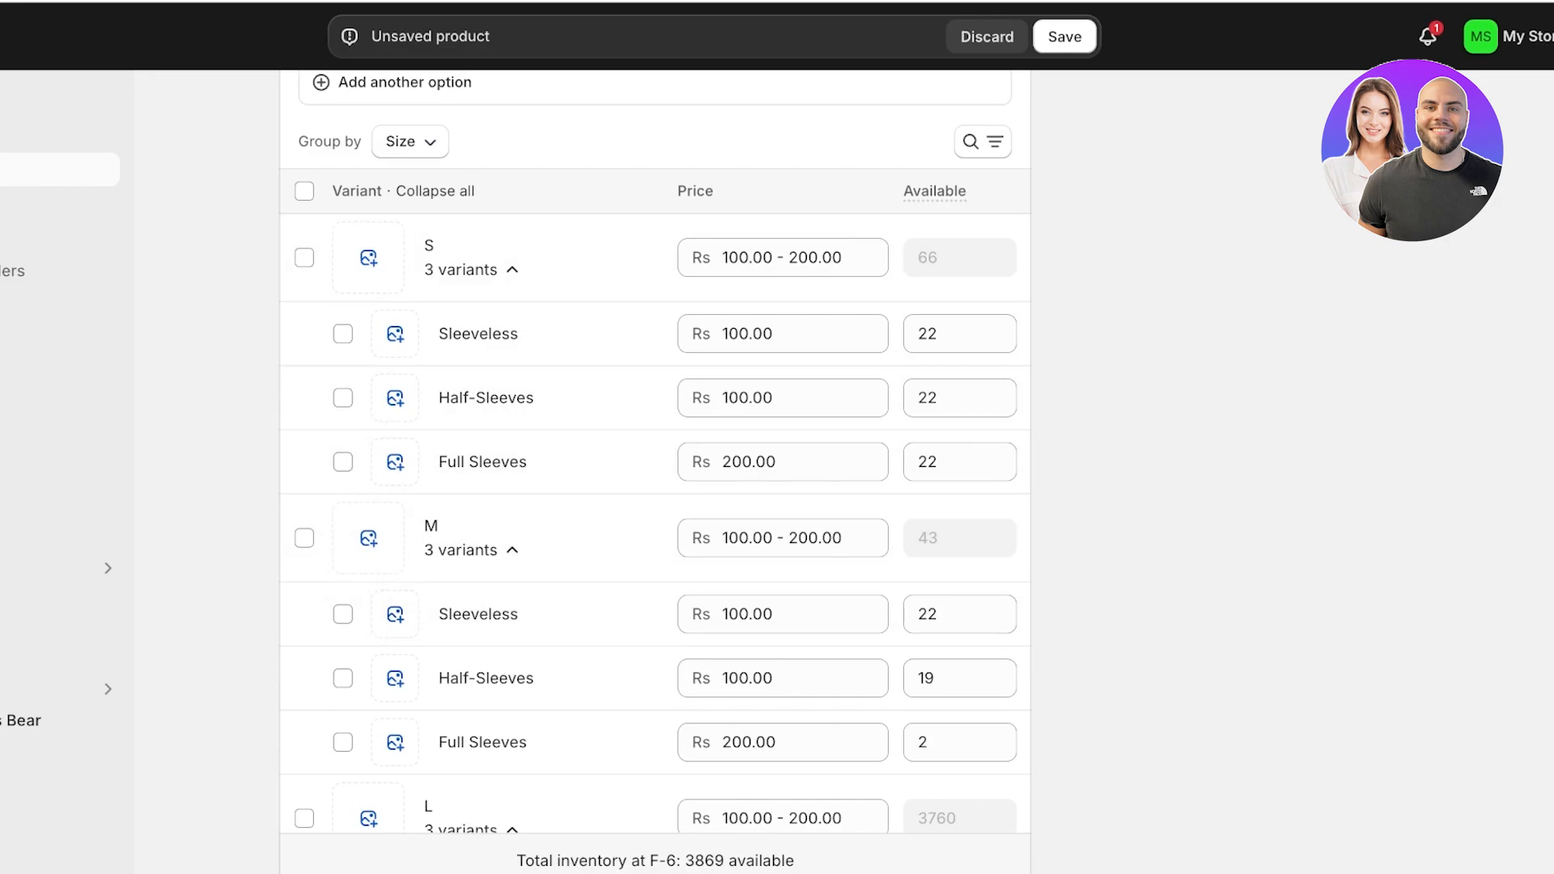
pyautogui.scroll(-9, 655, 453)
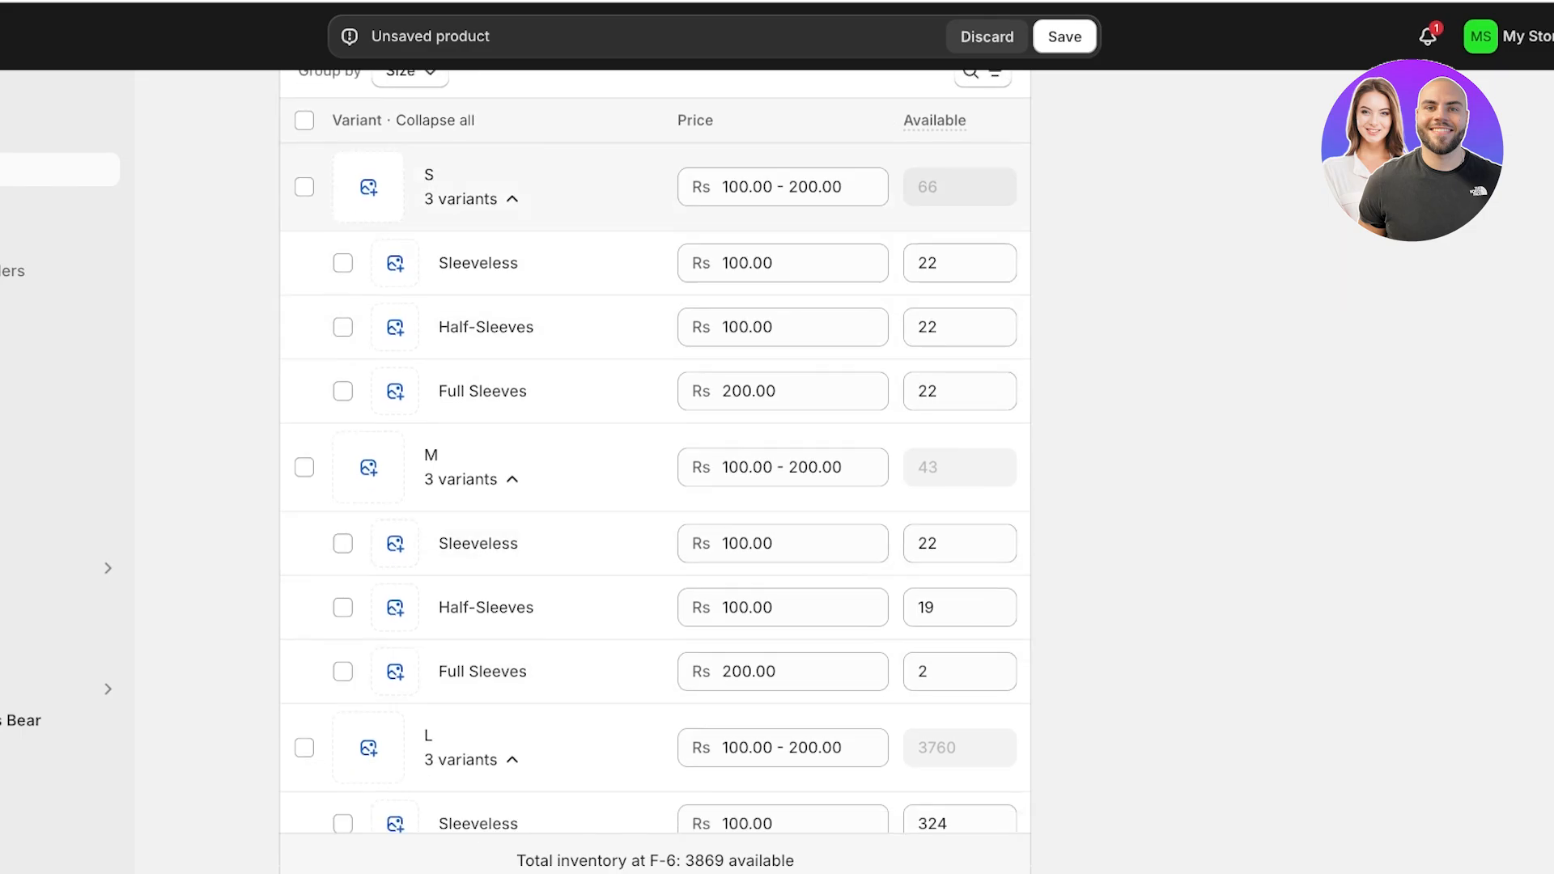
pyautogui.scroll(4, 655, 453)
pyautogui.scroll(-4, 655, 453)
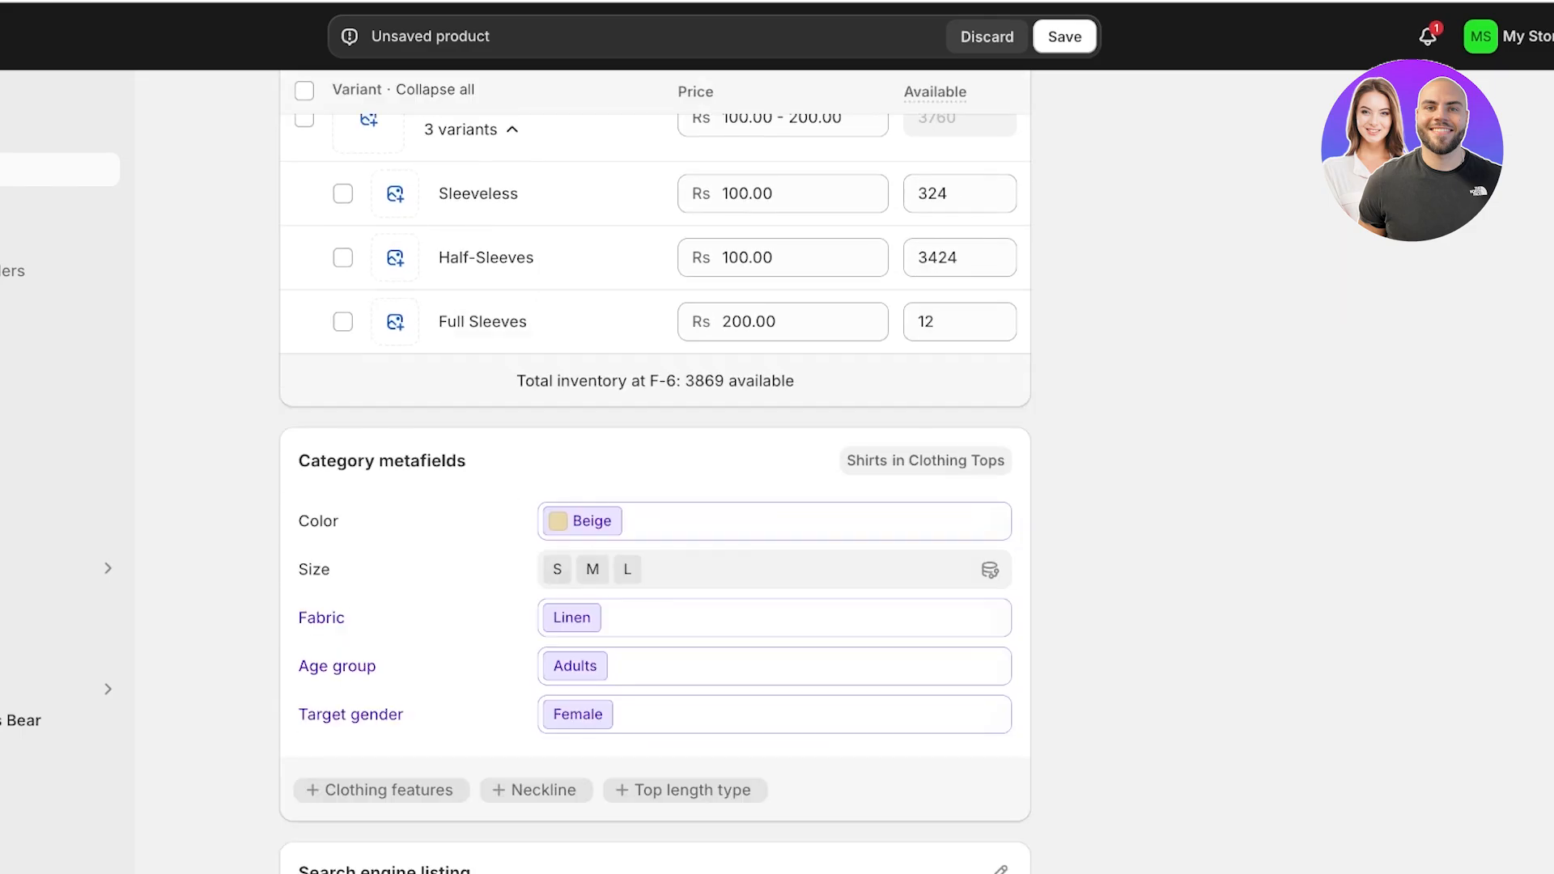
pyautogui.scroll(-1, 656, 453)
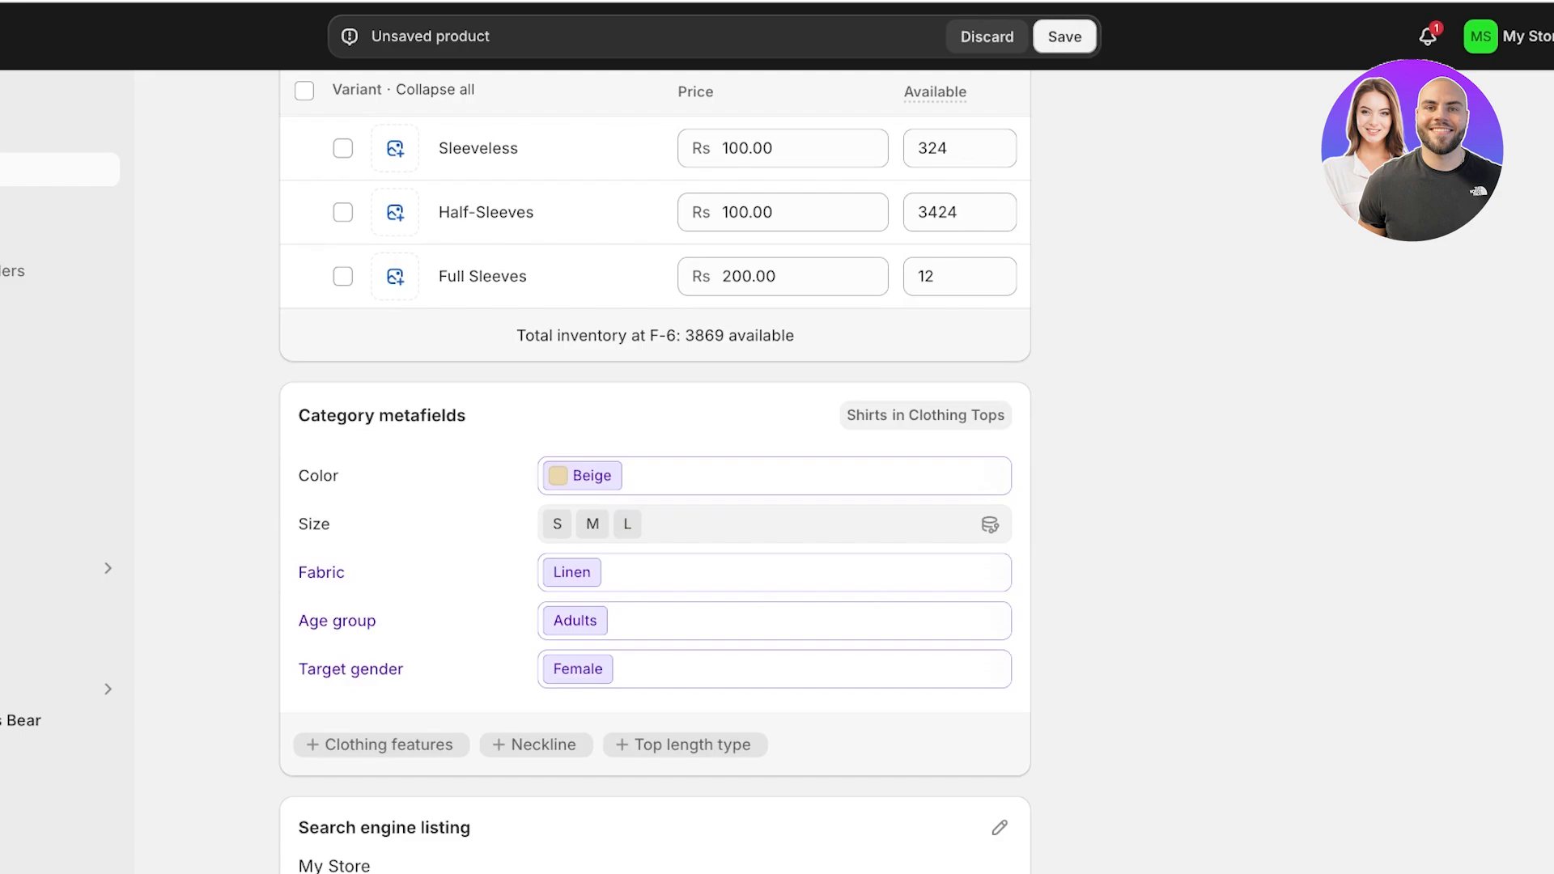
pyautogui.click(1064, 36)
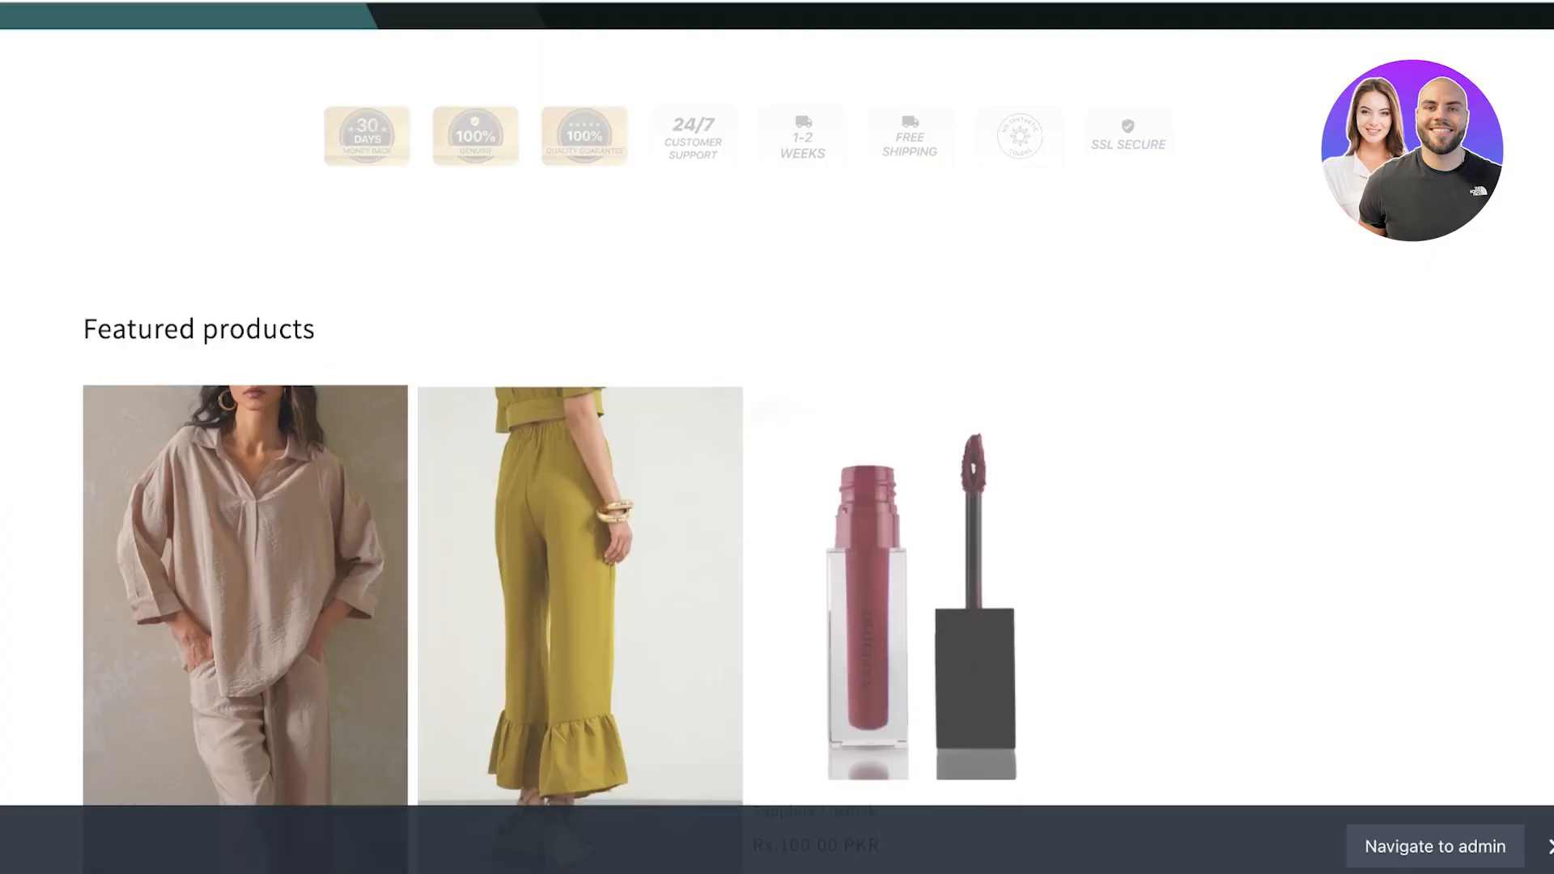
# Open the Linen Shirt page in the storefront and try sizes M and L with the Half-Sleeves and Full Sleeves options.
pyautogui.scroll(-5, 245, 486)
pyautogui.click(245, 243)
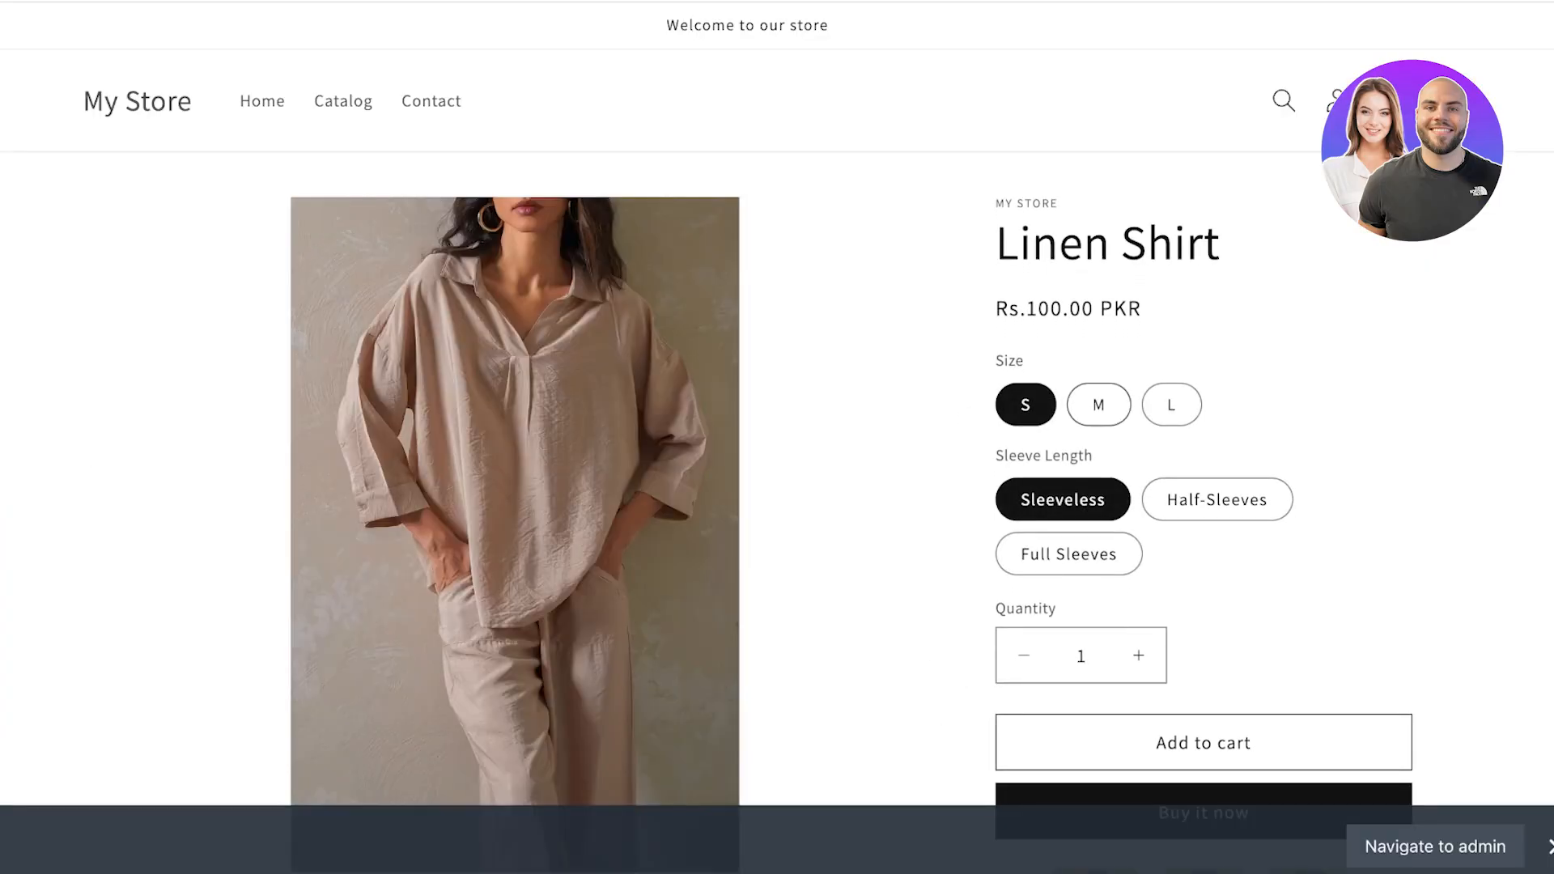
pyautogui.click(1098, 405)
pyautogui.click(1170, 404)
pyautogui.click(1216, 499)
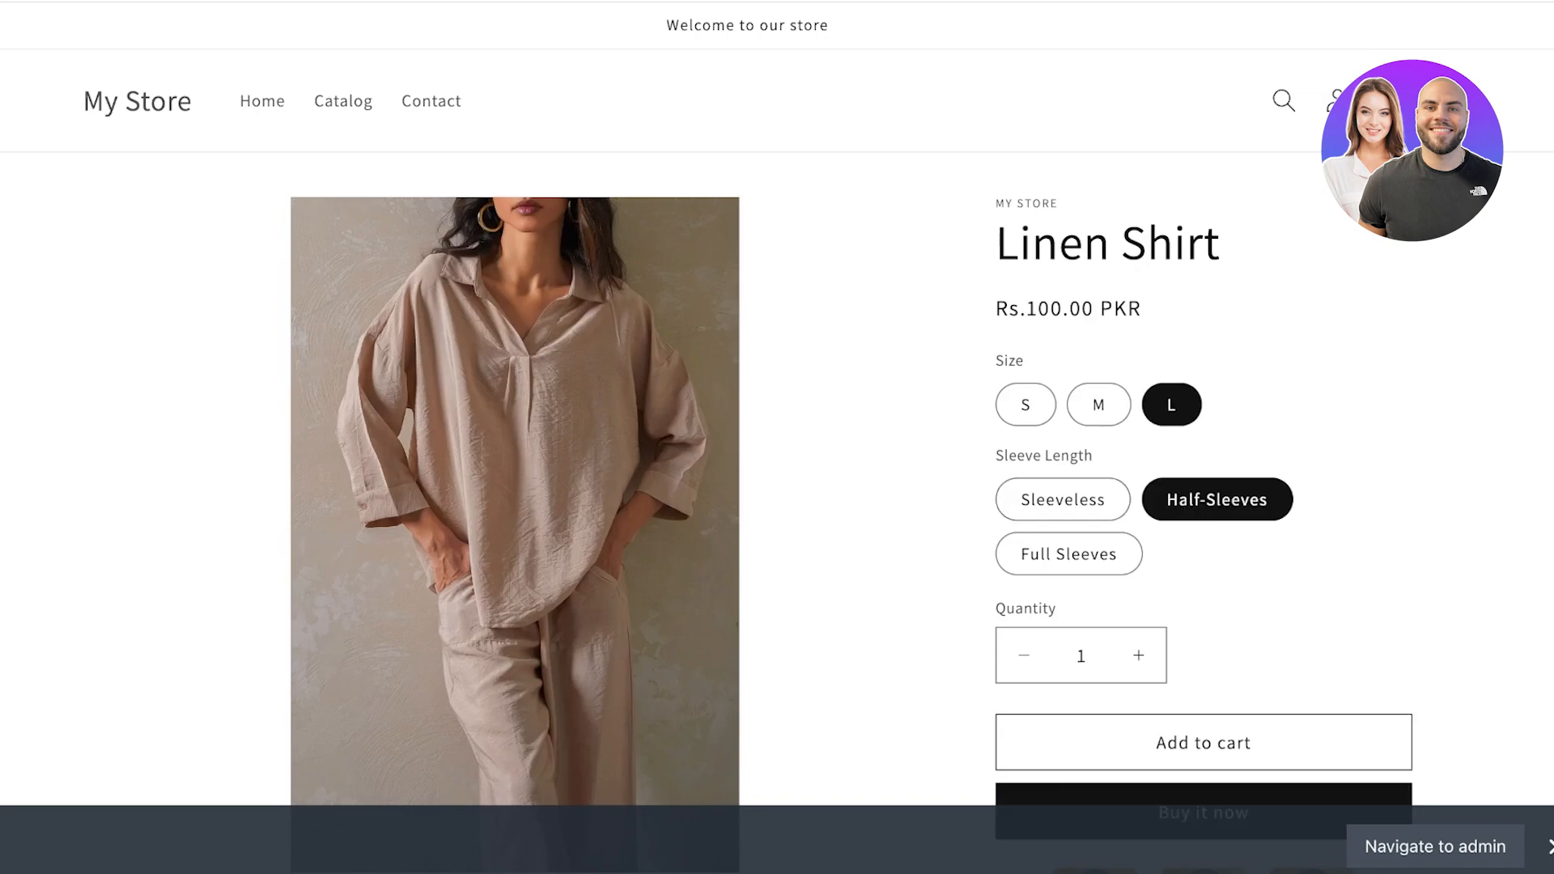
pyautogui.click(1068, 554)
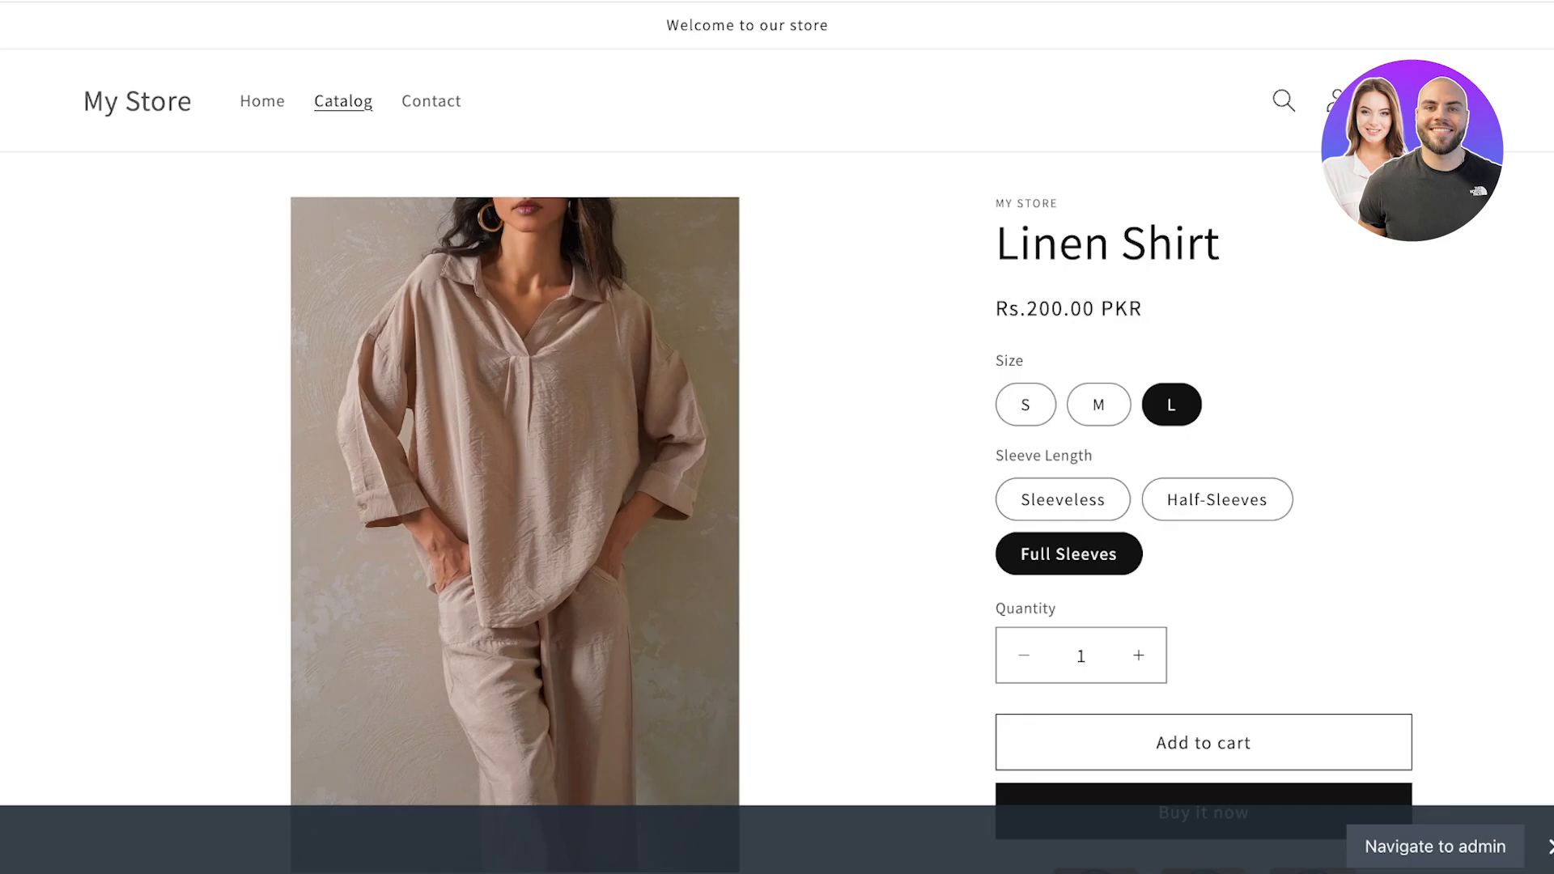
# Look through the storefront's product catalog, and go back to the admin home page.
pyautogui.click(343, 100)
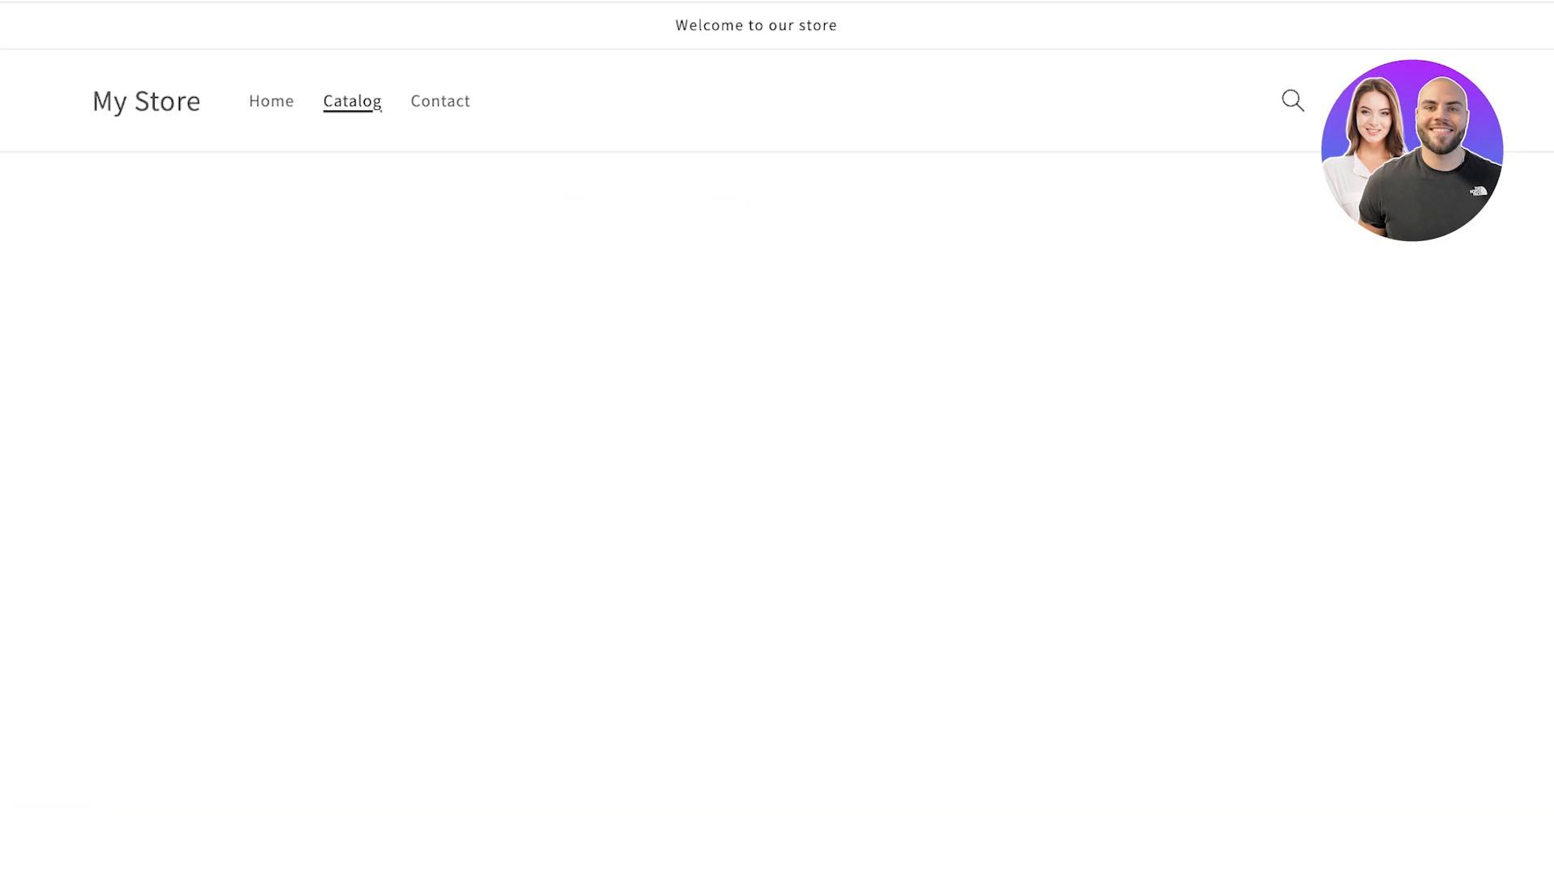
pyautogui.scroll(-4, 777, 437)
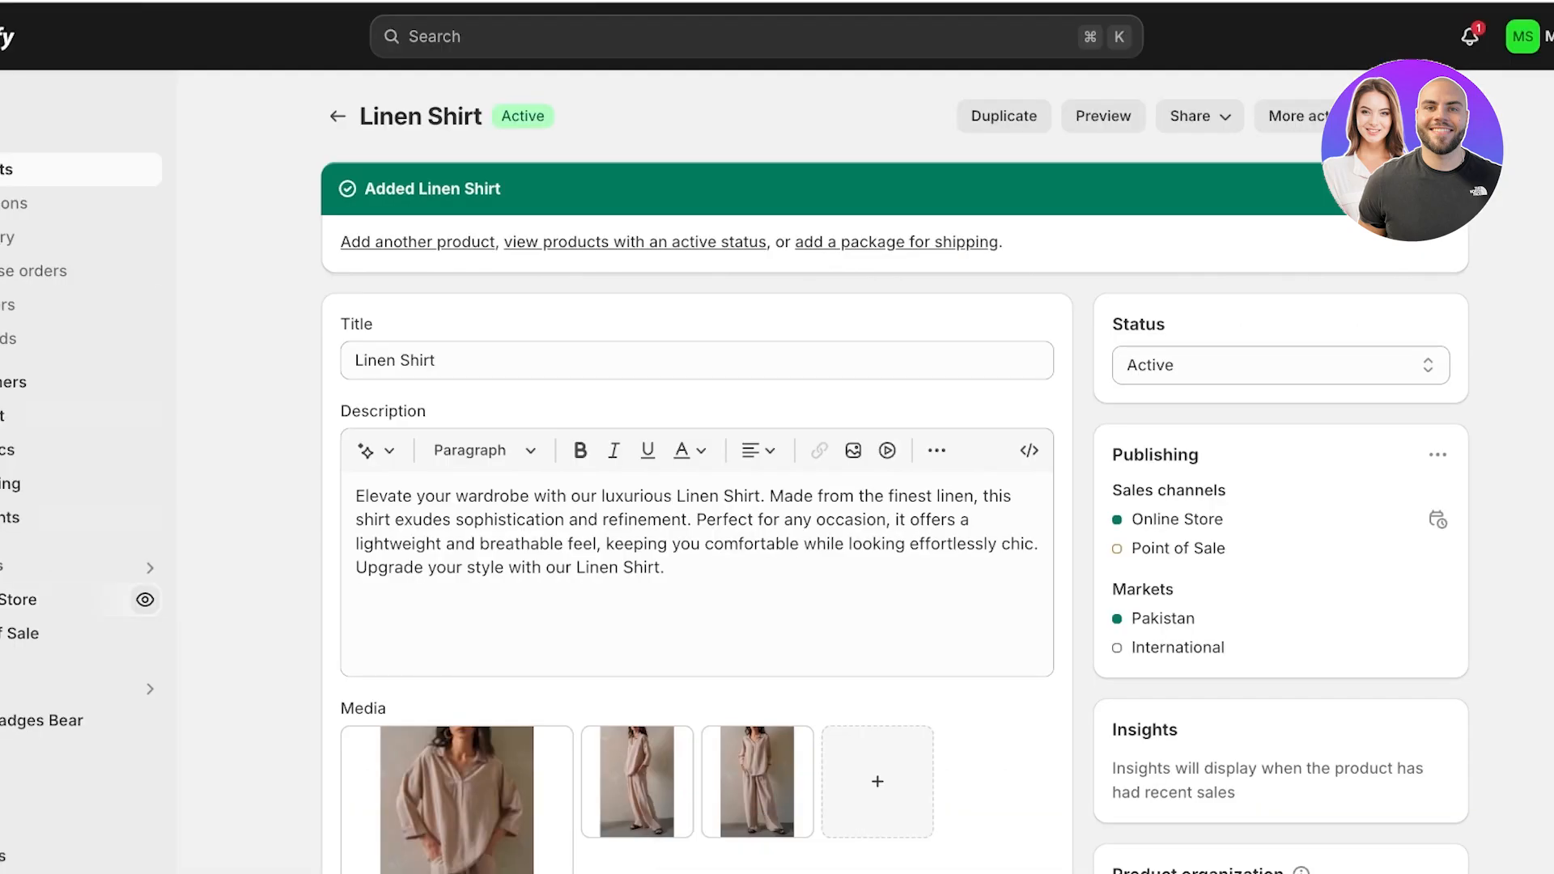
pyautogui.click(9, 101)
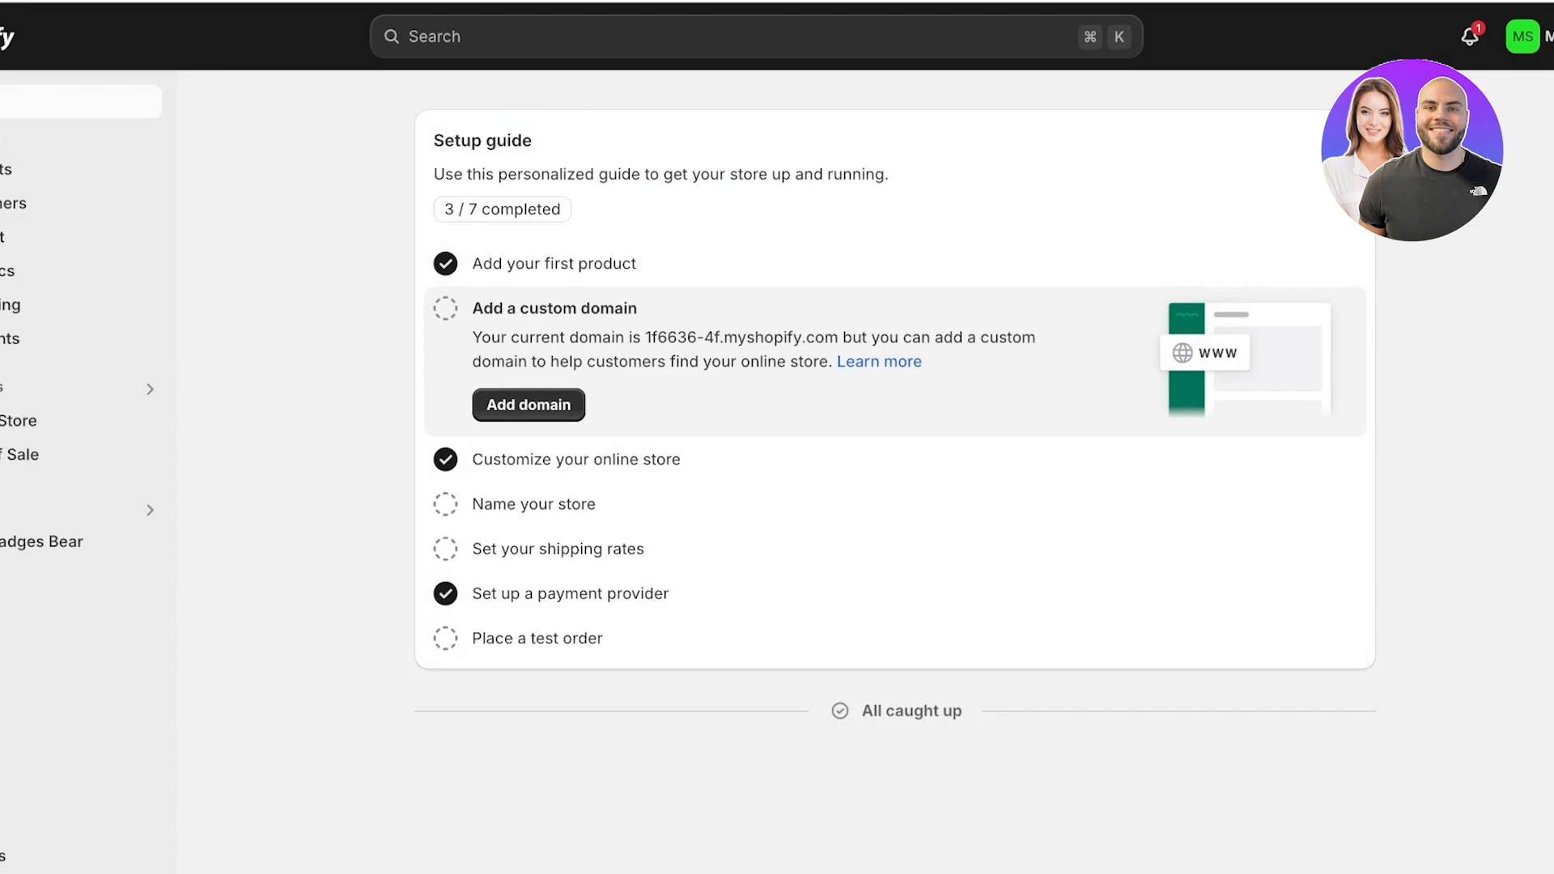